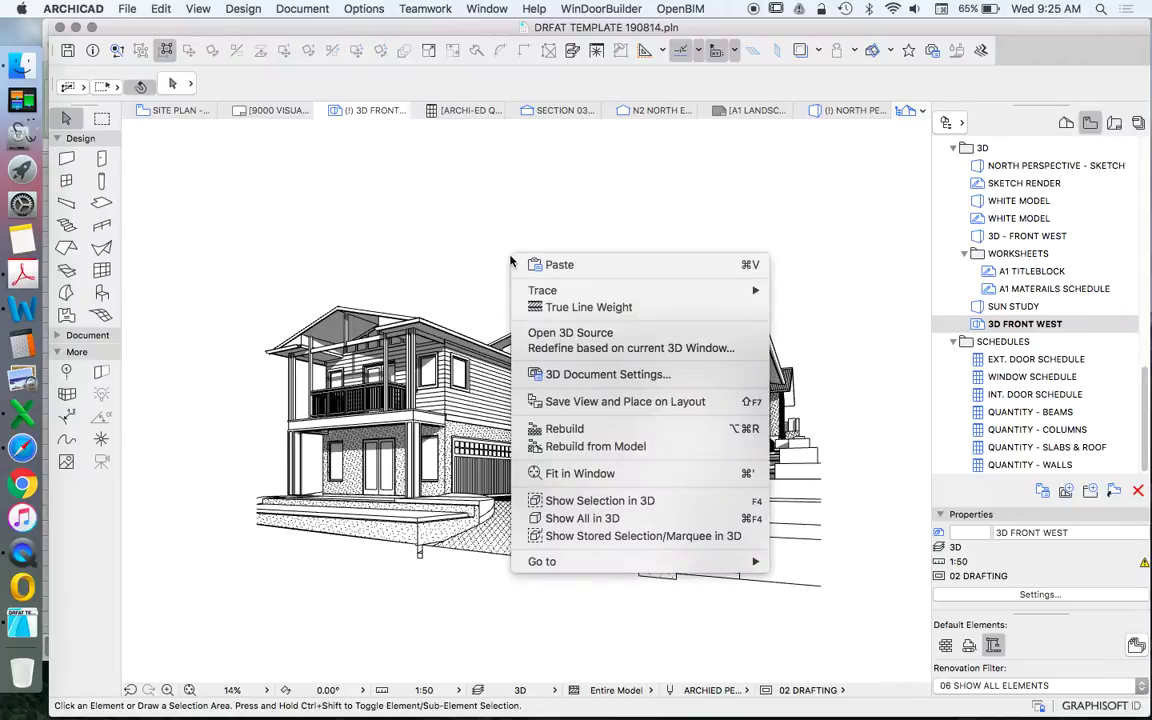
Show the entire model in 3D and orbit around the house to view its front, sides and rear.
{"action": "left_click", "coordinate": [589, 517]}
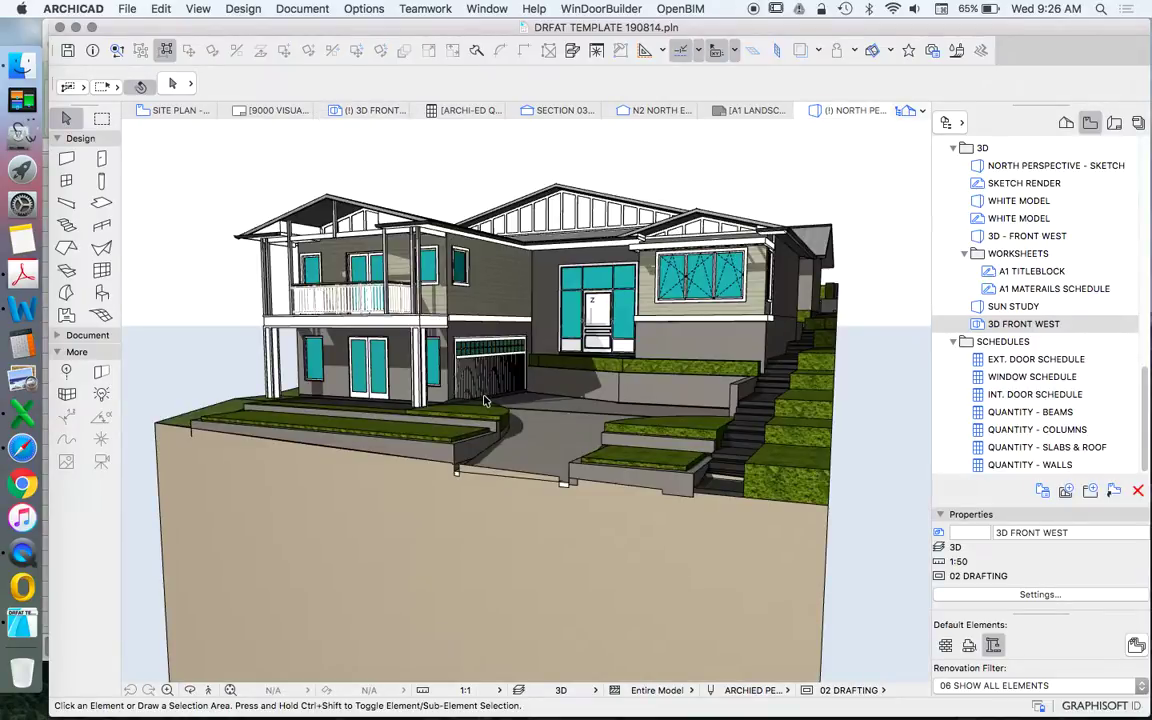
{"action": "mouse_move", "coordinate": [463, 447]}
{"action": "middle_mouse_down", "text": "shift"}
{"action": "mouse_move", "coordinate": [338, 410]}
{"action": "mouse_move", "coordinate": [310, 474]}
{"action": "middle_mouse_up", "text": "shift"}
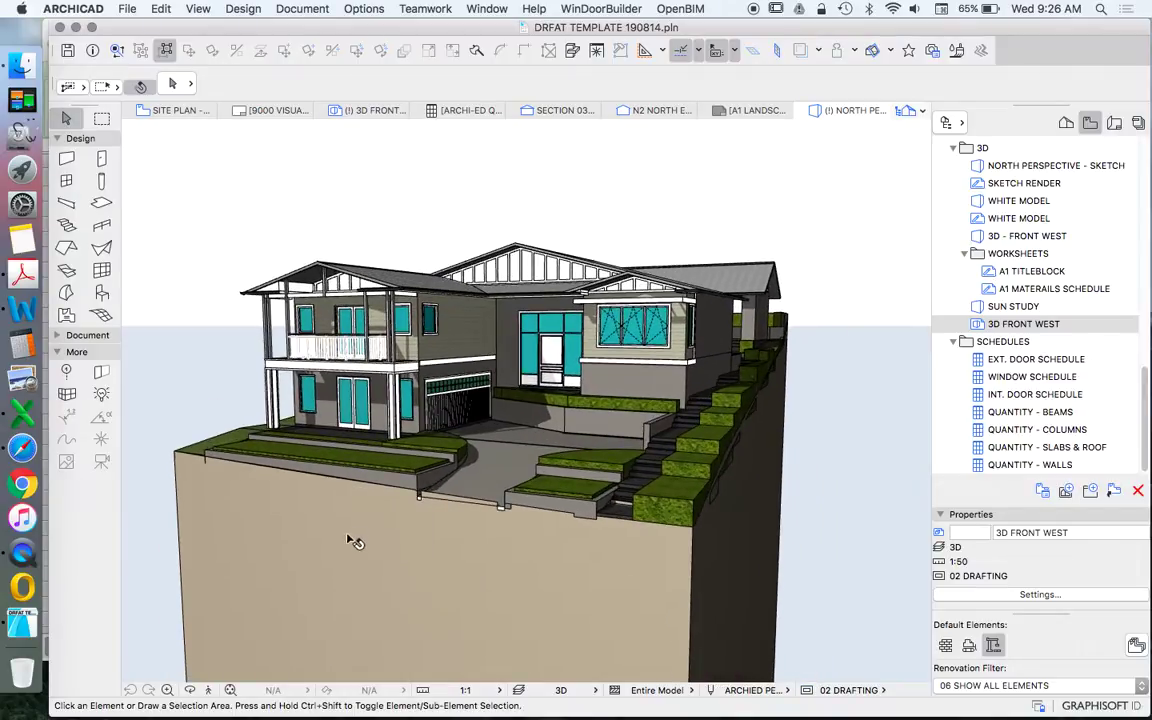
{"action": "left_click", "coordinate": [189, 690]}
{"action": "left_click_drag", "start_coordinate": [352, 472], "coordinate": [521, 333]}
{"action": "left_click_drag", "start_coordinate": [637, 353], "coordinate": [487, 368]}
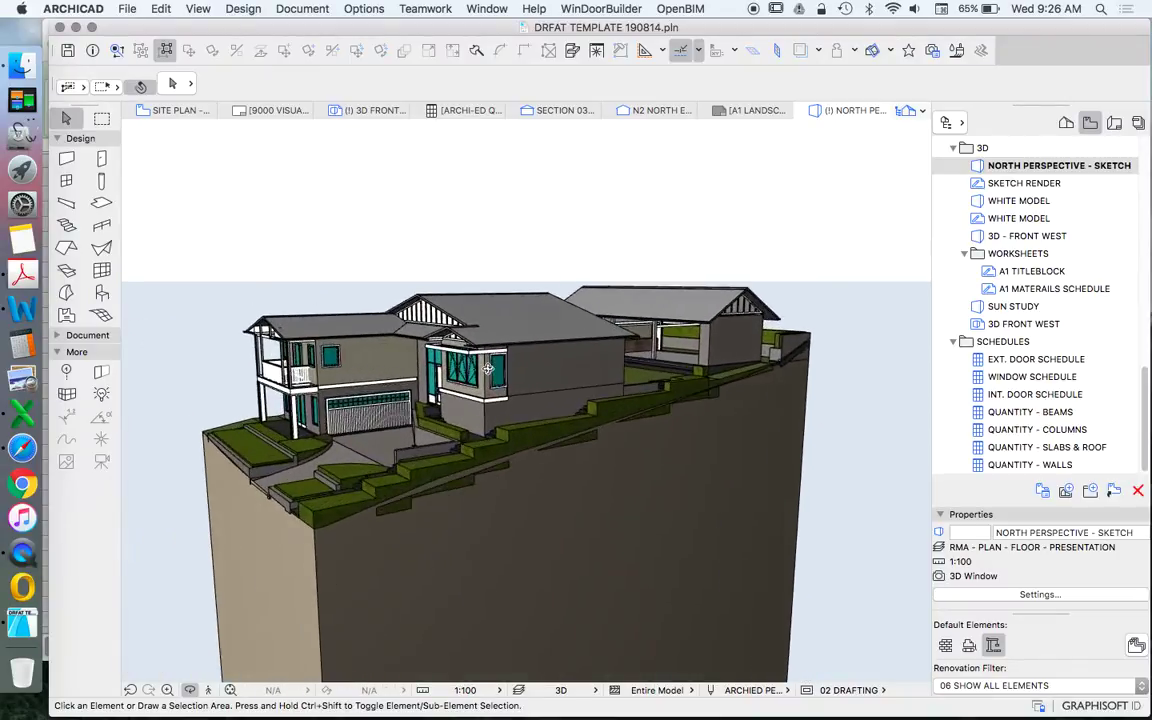
{"action": "left_click_drag", "start_coordinate": [403, 395], "coordinate": [620, 400]}
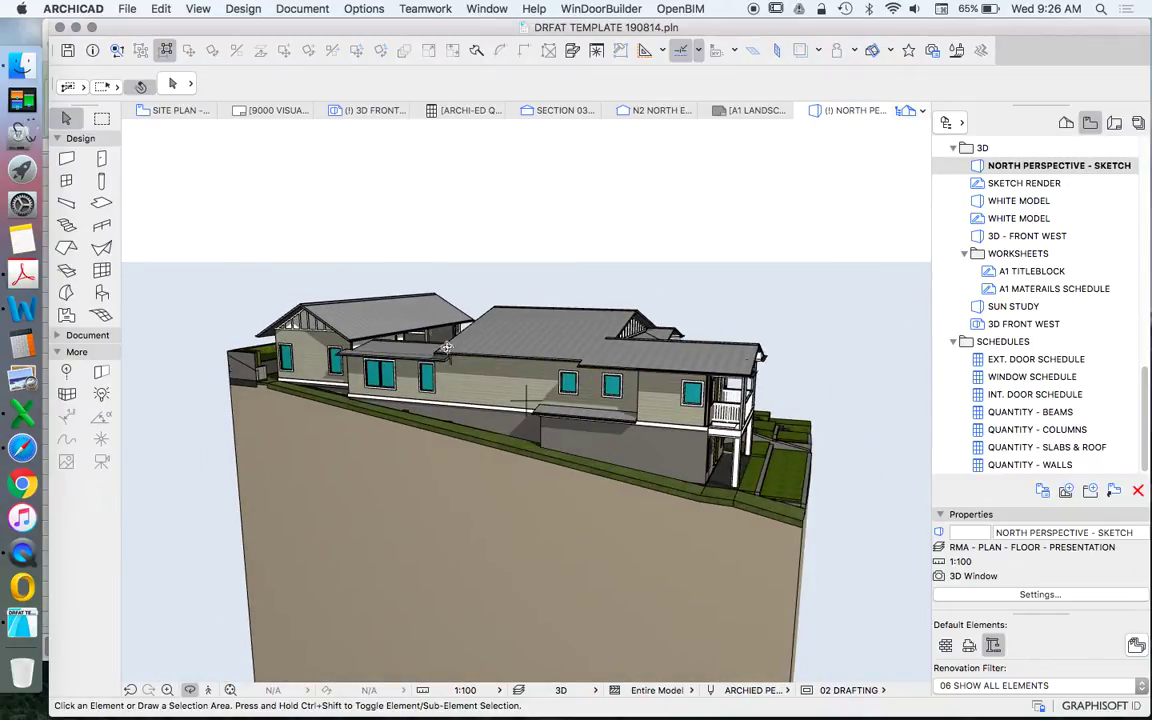
{"action": "left_click_drag", "start_coordinate": [834, 376], "coordinate": [899, 319]}
Open the ARCHI-ED QUANTITY - WALLS schedule from the project map.
{"action": "left_click", "coordinate": [1065, 122]}
{"action": "scroll", "coordinate": [1108, 254], "scroll_direction": "down", "scroll_amount": 2}
{"action": "scroll", "coordinate": [1107, 254], "scroll_direction": "down", "scroll_amount": 2}
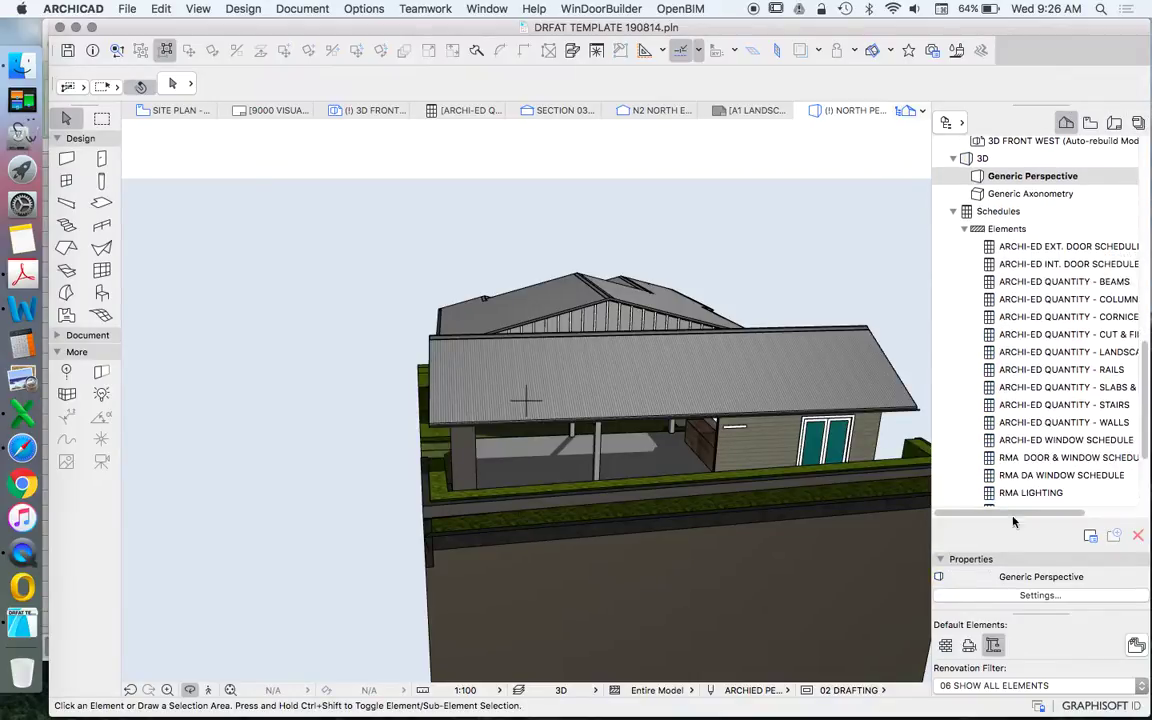
{"action": "left_click_drag", "start_coordinate": [1024, 512], "coordinate": [1043, 518]}
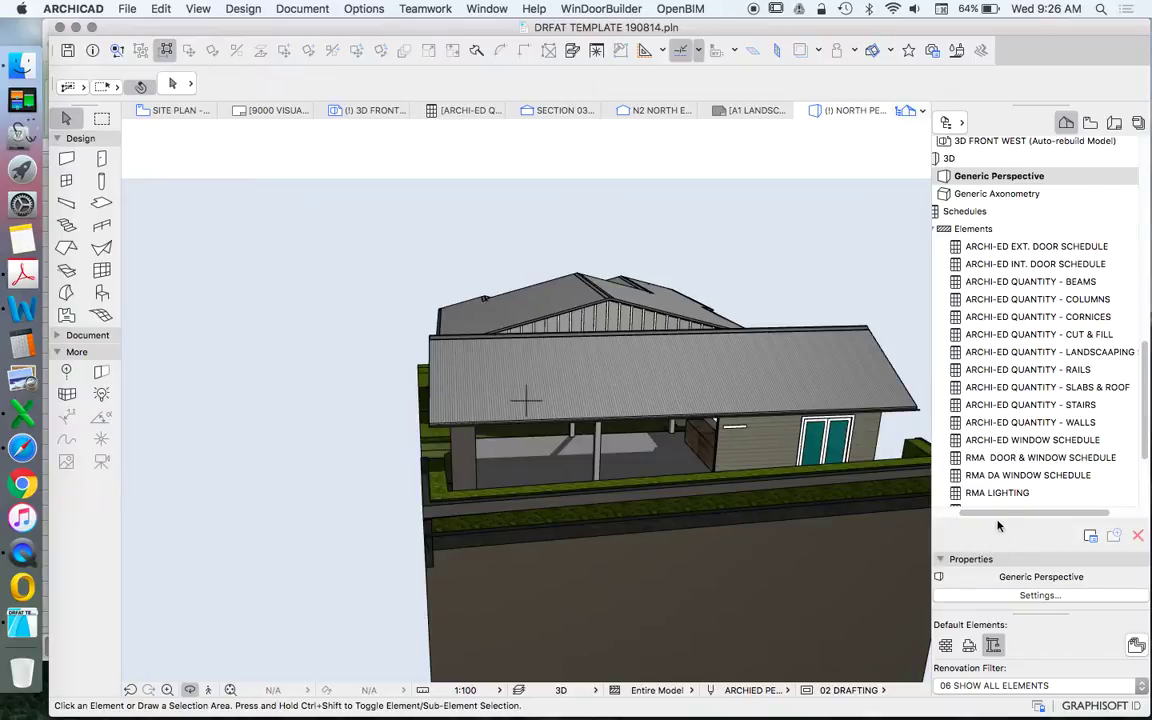
{"action": "left_click_drag", "start_coordinate": [1001, 513], "coordinate": [991, 513]}
{"action": "double_click", "coordinate": [950, 422]}
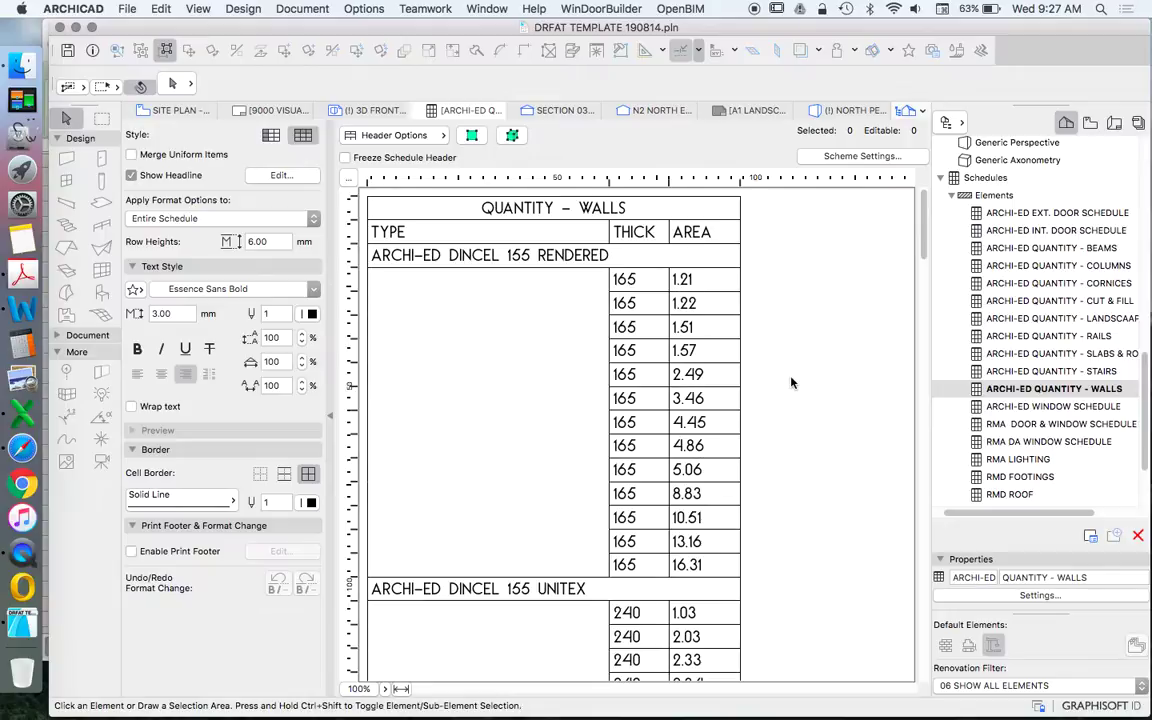
Examine the wall type headlines and the individual thickness and area entries listed under each Dincel type.
{"action": "left_click", "coordinate": [505, 257]}
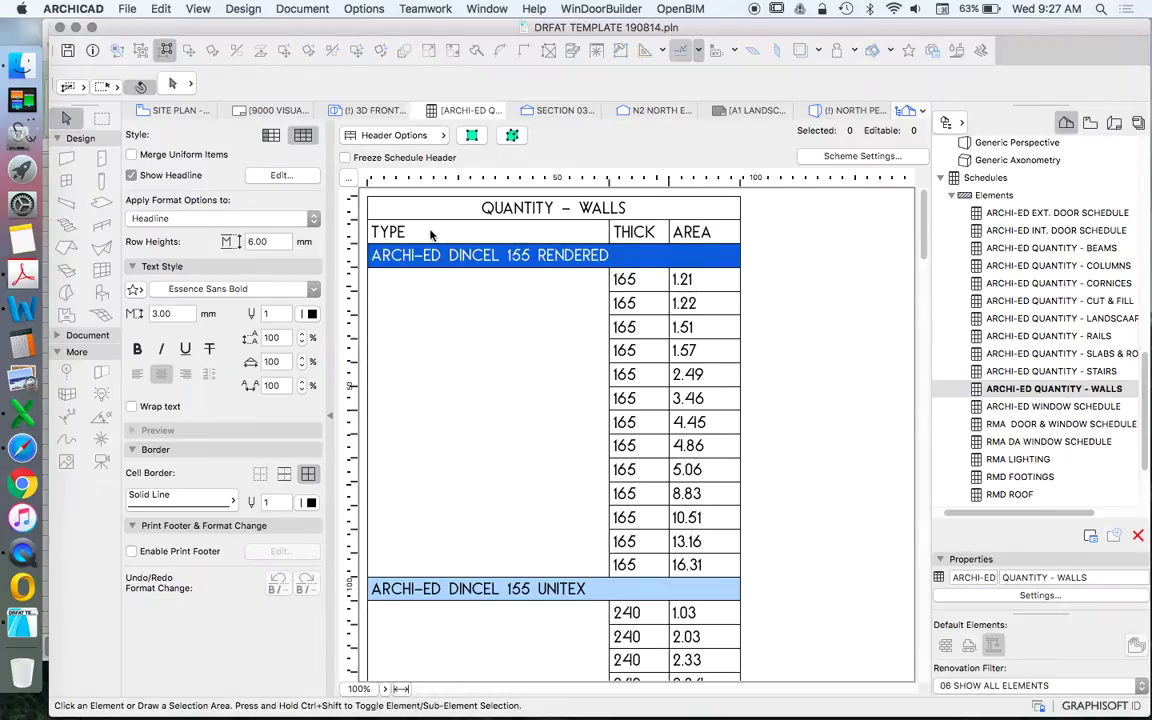
{"action": "scroll", "coordinate": [450, 265], "scroll_direction": "down", "scroll_amount": 5}
{"action": "left_click", "coordinate": [484, 380]}
{"action": "scroll", "coordinate": [486, 257], "scroll_direction": "up", "scroll_amount": 5}
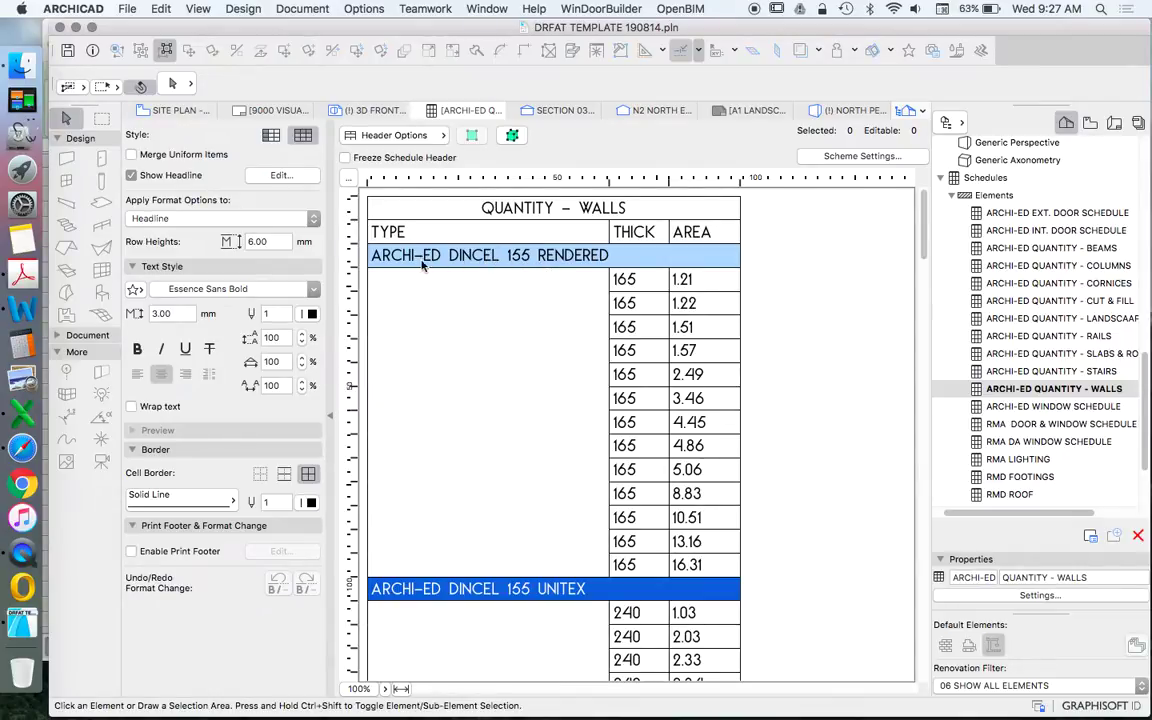
{"action": "left_click", "coordinate": [470, 258]}
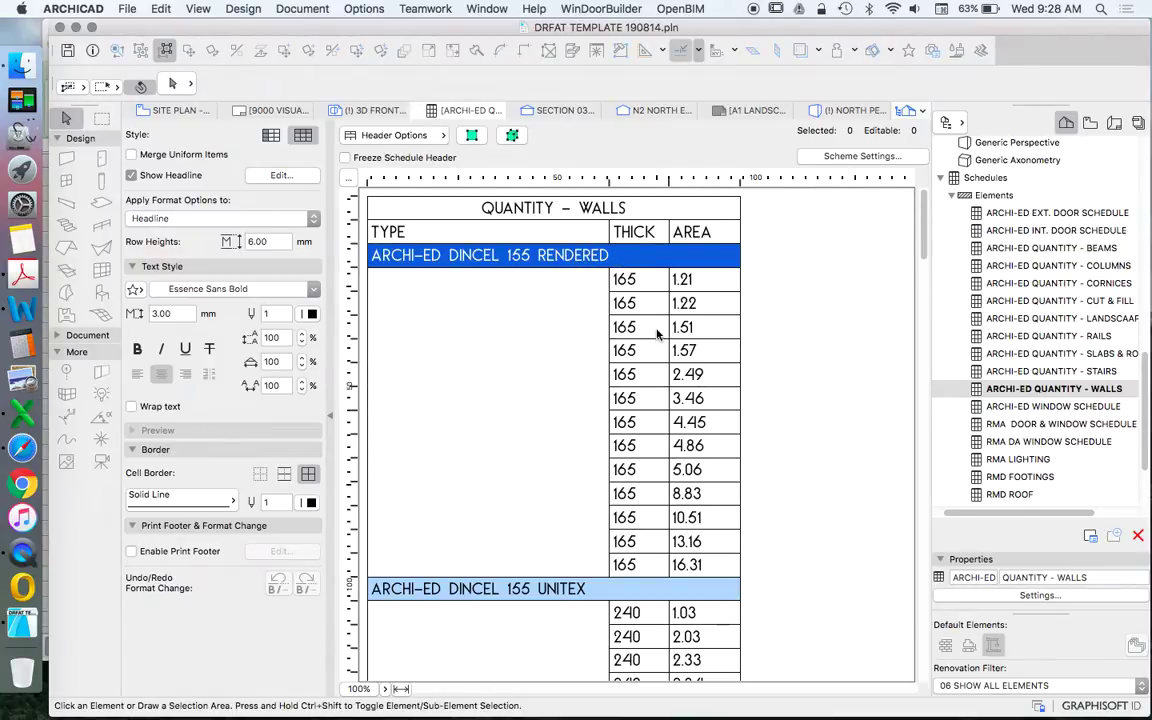
{"action": "scroll", "coordinate": [661, 322], "scroll_direction": "down", "scroll_amount": 4}
{"action": "scroll", "coordinate": [662, 321], "scroll_direction": "up", "scroll_amount": 4}
{"action": "scroll", "coordinate": [694, 326], "scroll_direction": "down", "scroll_amount": 1}
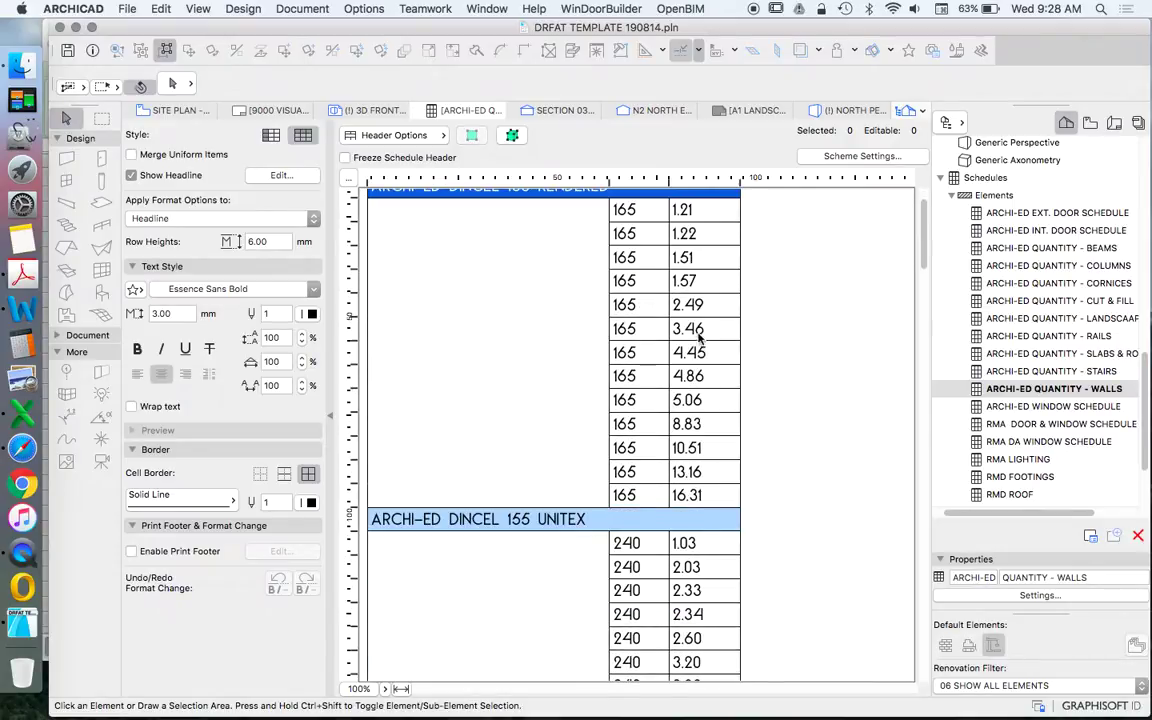
{"action": "scroll", "coordinate": [660, 320], "scroll_direction": "down", "scroll_amount": 3}
{"action": "scroll", "coordinate": [630, 292], "scroll_direction": "down", "scroll_amount": 3}
{"action": "scroll", "coordinate": [675, 332], "scroll_direction": "up", "scroll_amount": 2}
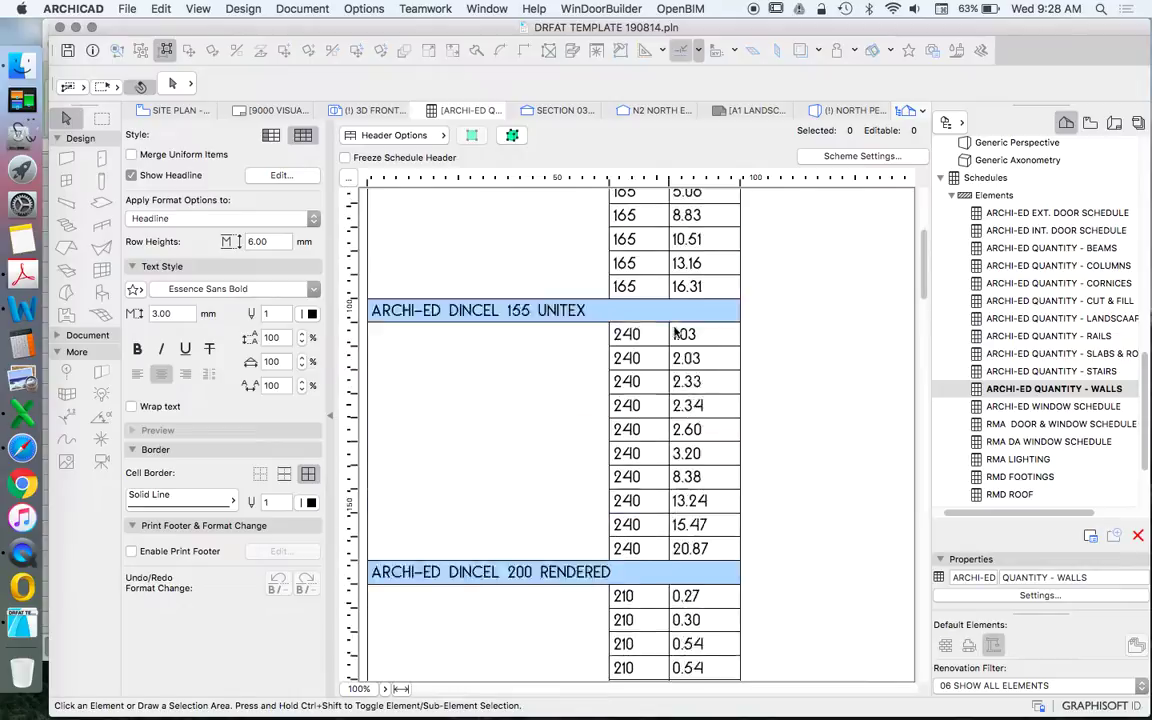
{"action": "scroll", "coordinate": [676, 332], "scroll_direction": "up", "scroll_amount": 5}
Merge uniform items in the wall schedule and select the area value of the ARCHI-ED DINCEL 155 RENDERED type.
{"action": "left_click", "coordinate": [197, 156]}
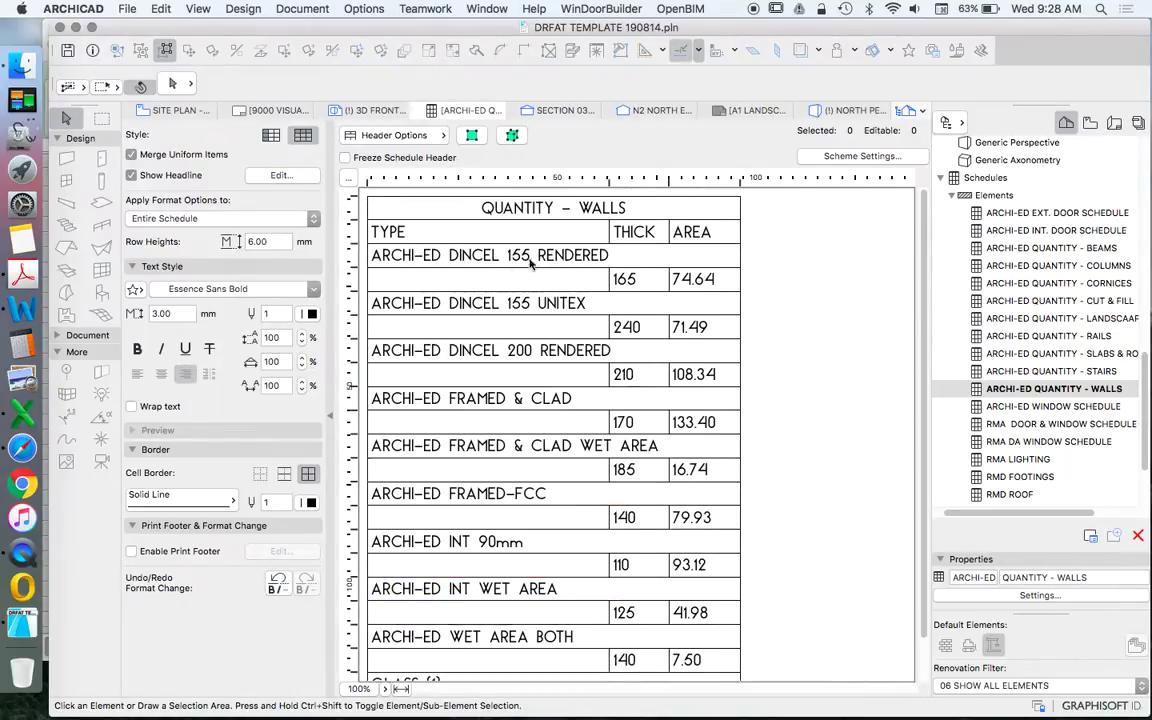
{"action": "left_click", "coordinate": [131, 154]}
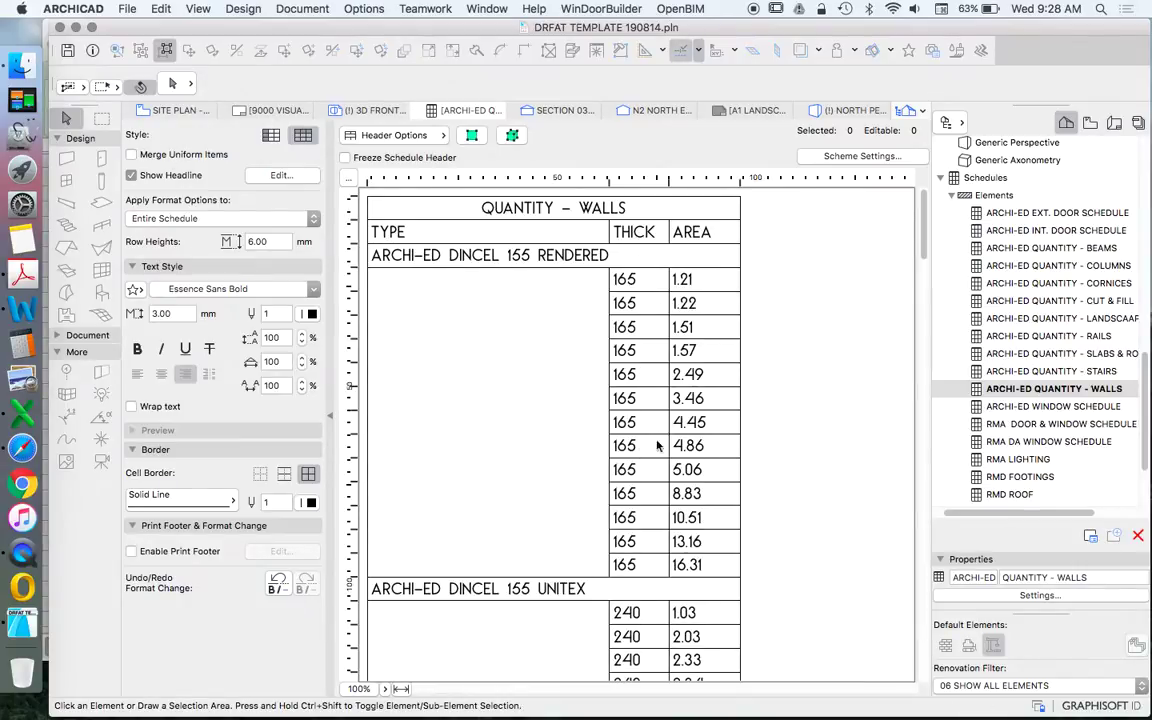
{"action": "left_click", "coordinate": [185, 154]}
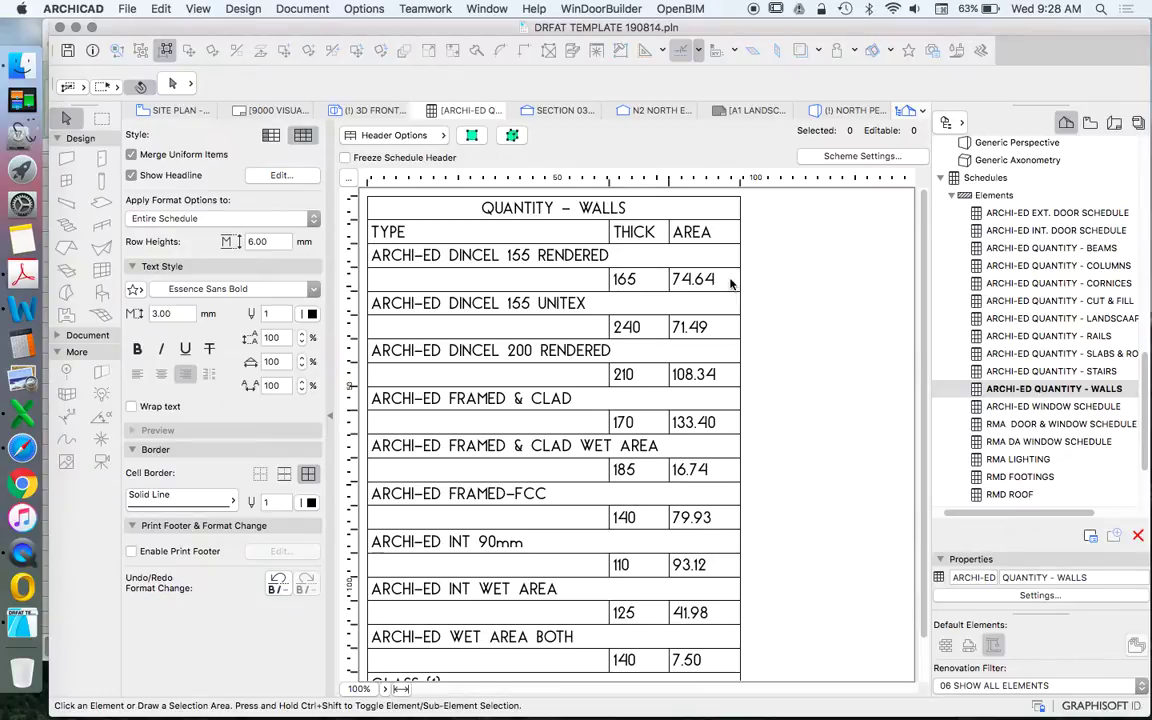
{"action": "scroll", "coordinate": [731, 280], "scroll_direction": "down", "scroll_amount": 1}
{"action": "scroll", "coordinate": [731, 275], "scroll_direction": "up", "scroll_amount": 1}
{"action": "left_click", "coordinate": [703, 287]}
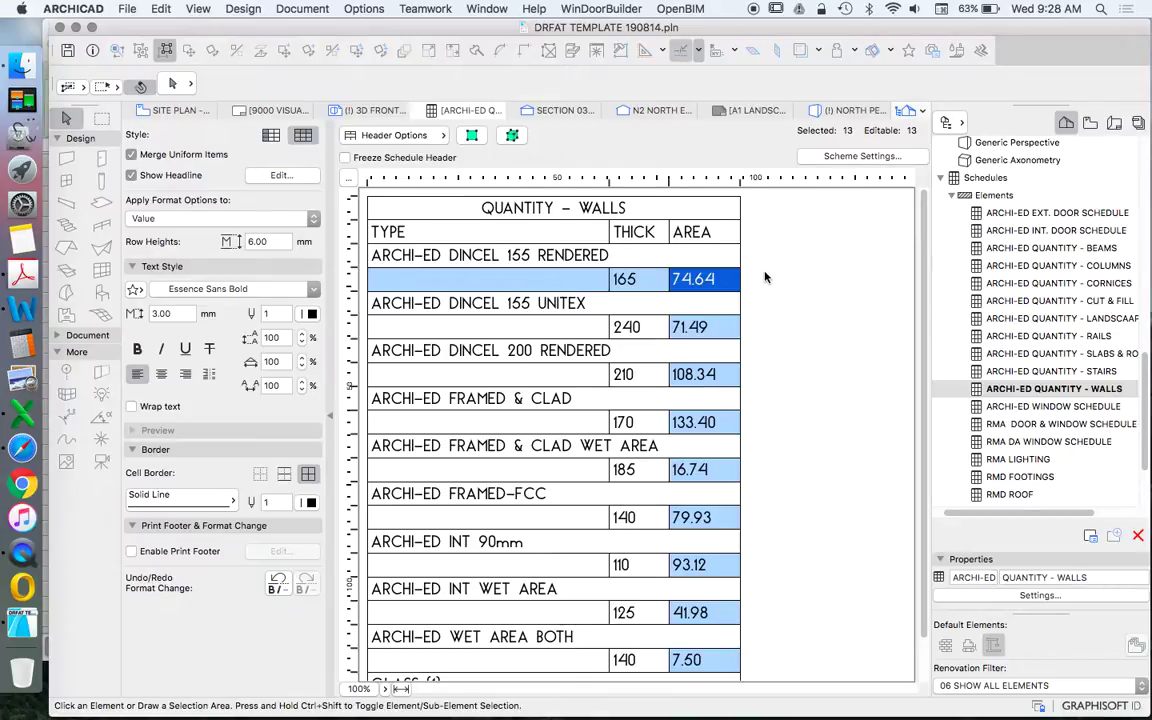
{"action": "scroll", "coordinate": [765, 278], "scroll_direction": "down", "scroll_amount": 1}
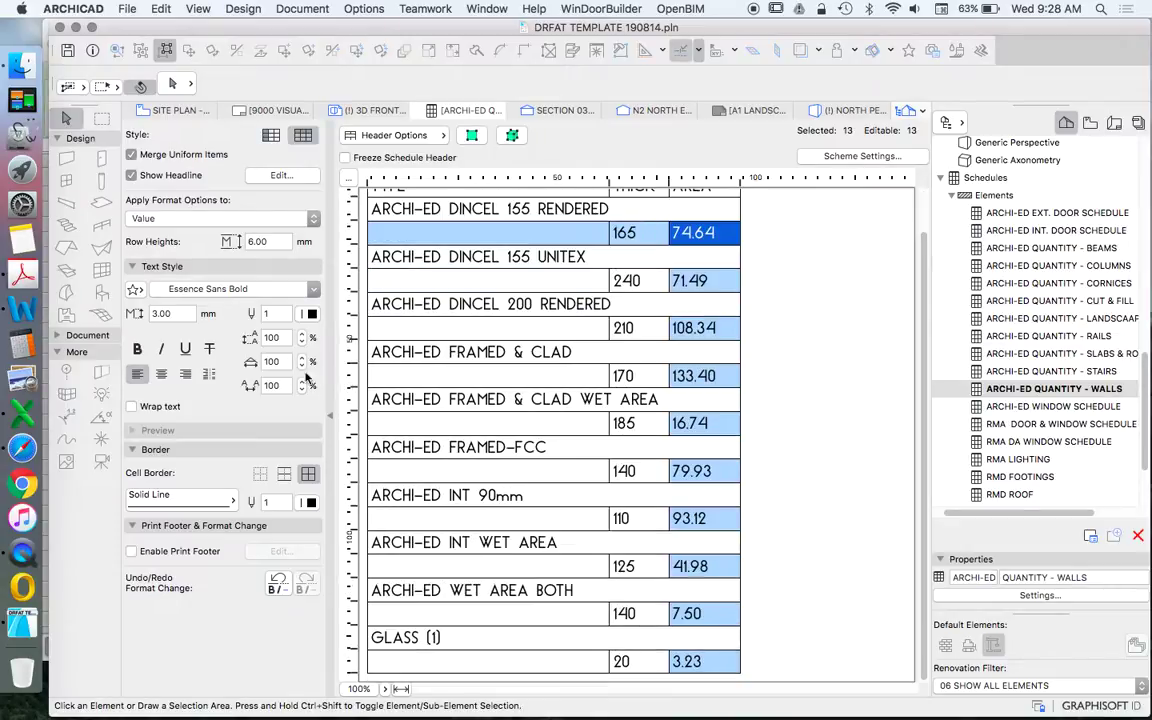
Switch to QUANTITY COSTING.xlsx in Excel and review the component items under WALL - EXT - DINCEL 200 and DINCEL 155 PCF.
{"action": "left_click", "coordinate": [22, 421]}
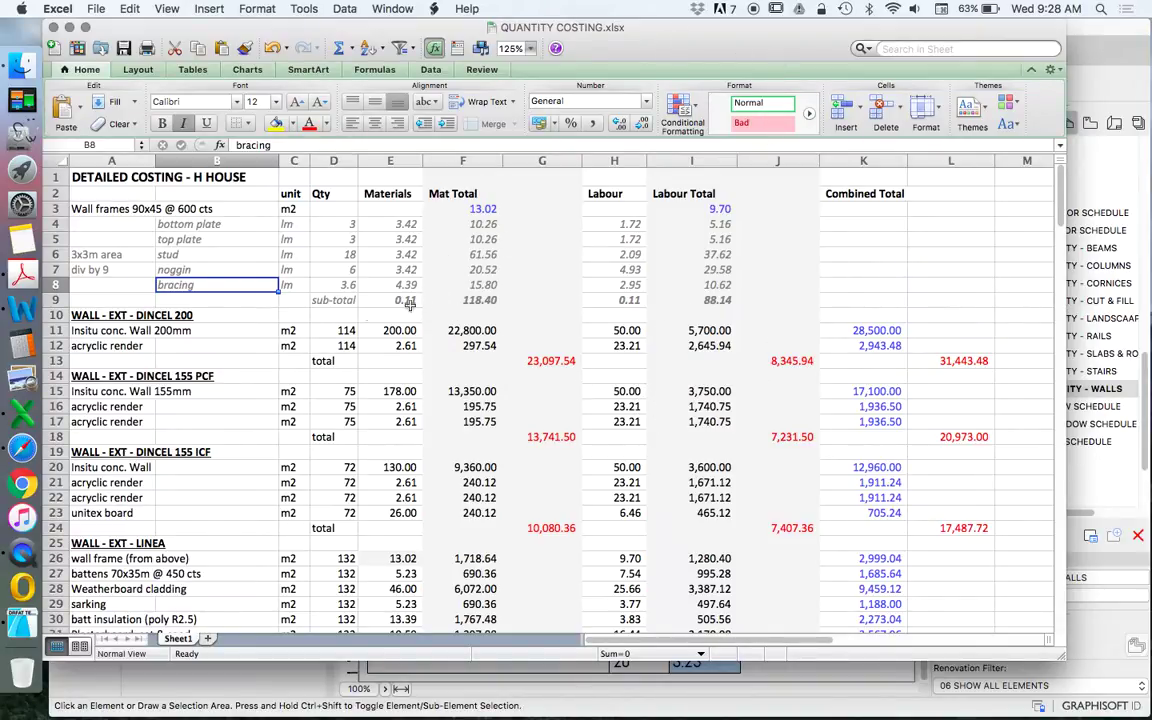
{"action": "left_click", "coordinate": [104, 317]}
{"action": "scroll", "coordinate": [142, 343], "scroll_direction": "down", "scroll_amount": 1}
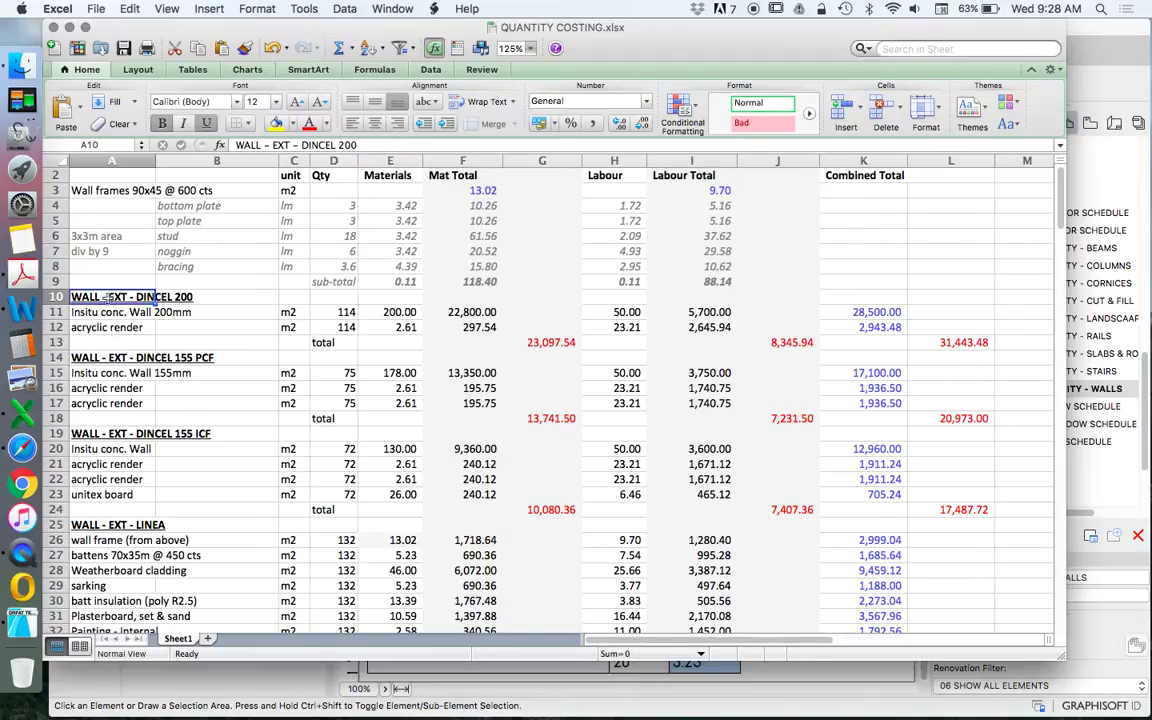
{"action": "left_click", "coordinate": [107, 314]}
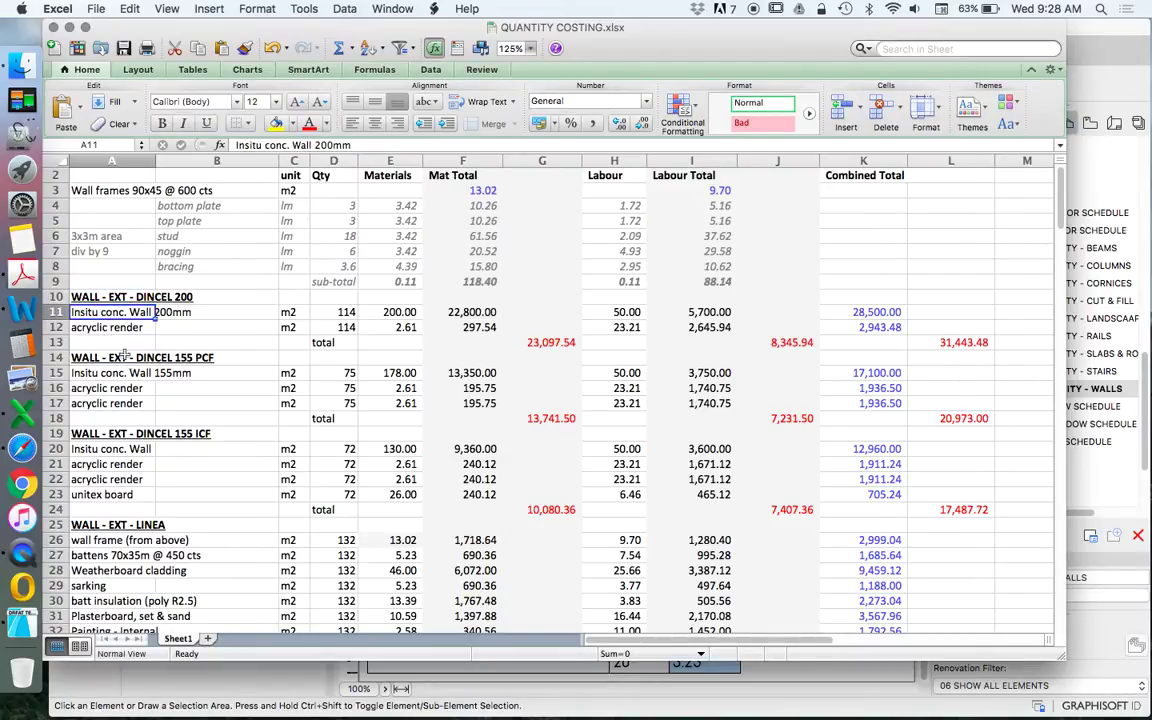
{"action": "left_click", "coordinate": [106, 360]}
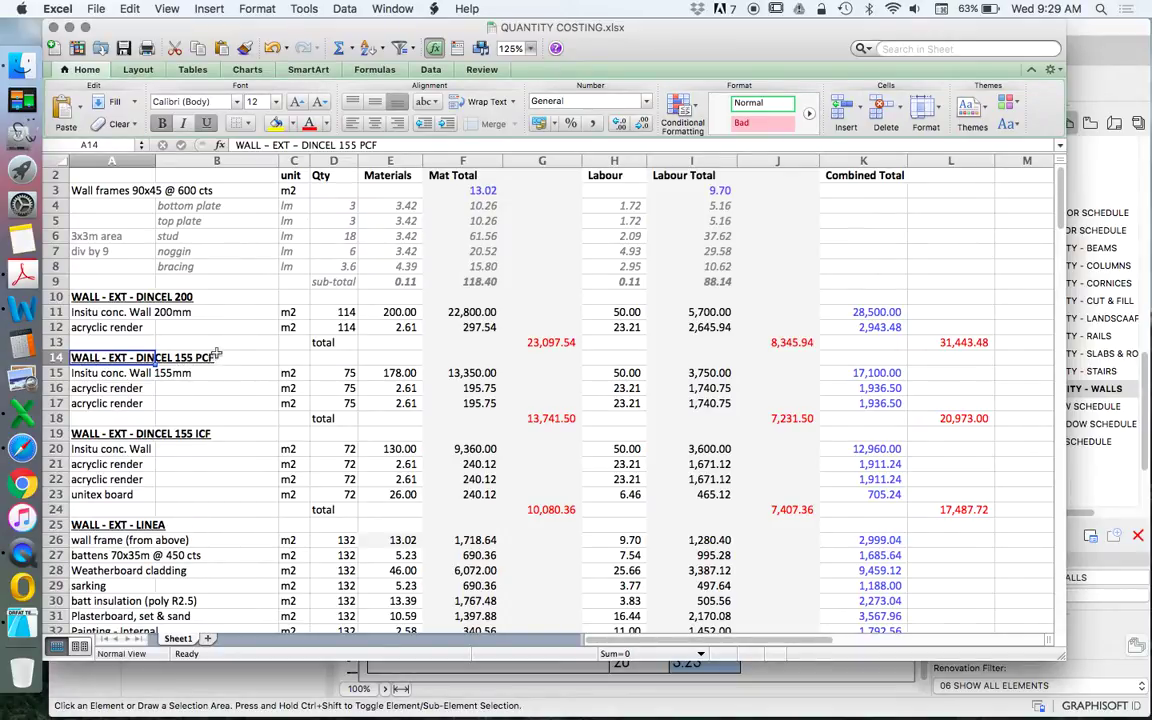
{"action": "left_click", "coordinate": [104, 374]}
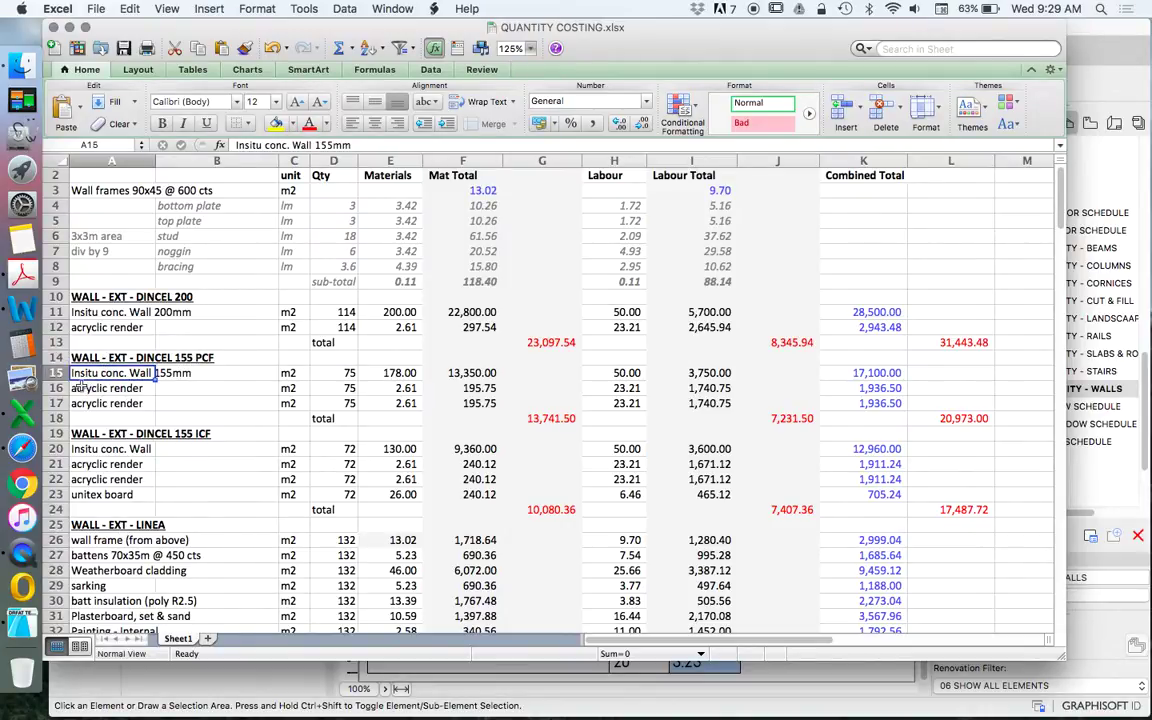
{"action": "left_click", "coordinate": [104, 355]}
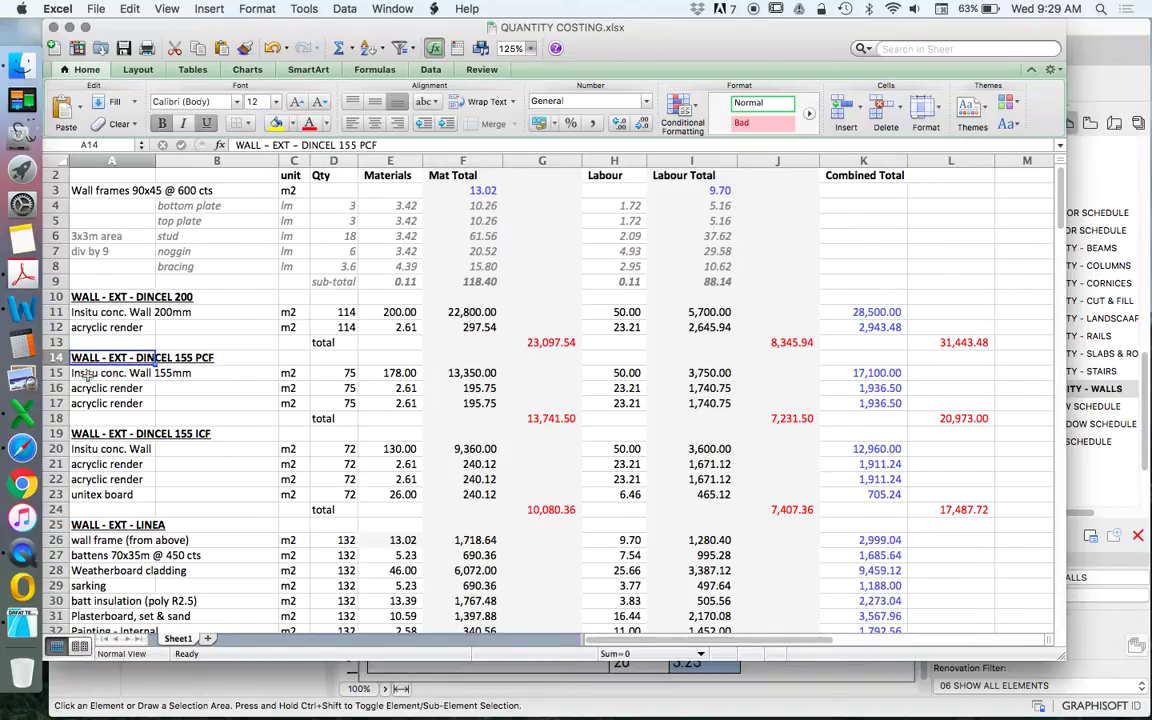
{"action": "left_click", "coordinate": [88, 373]}
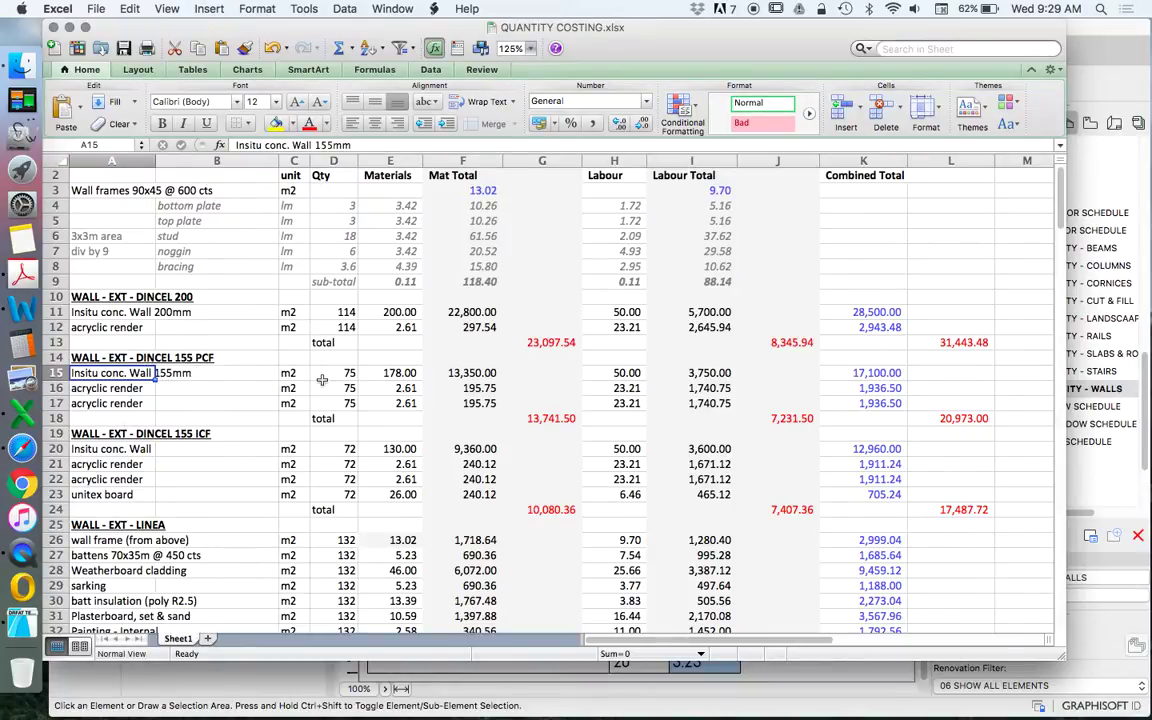
Check the unit of the concrete wall and both acrylic render items under WALL - EXT - DINCEL 155 PCF.
{"action": "scroll", "coordinate": [321, 376], "scroll_direction": "down", "scroll_amount": 1}
{"action": "left_click", "coordinate": [300, 361]}
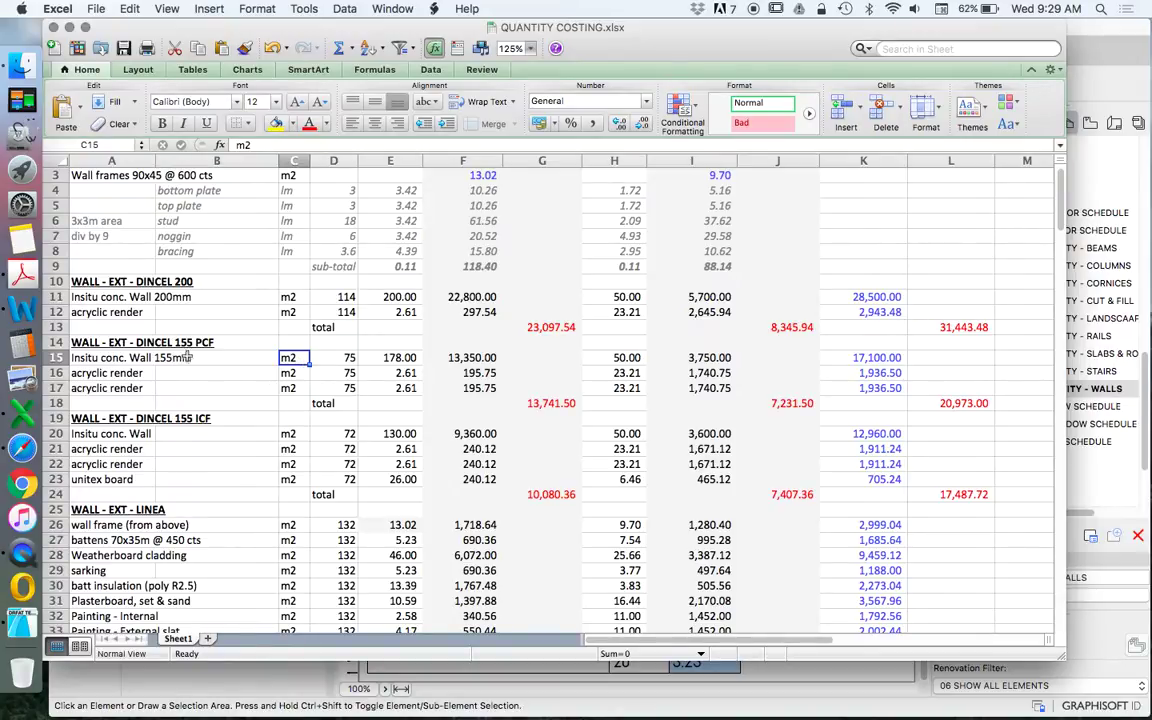
{"action": "left_click", "coordinate": [120, 373]}
{"action": "left_click", "coordinate": [286, 373]}
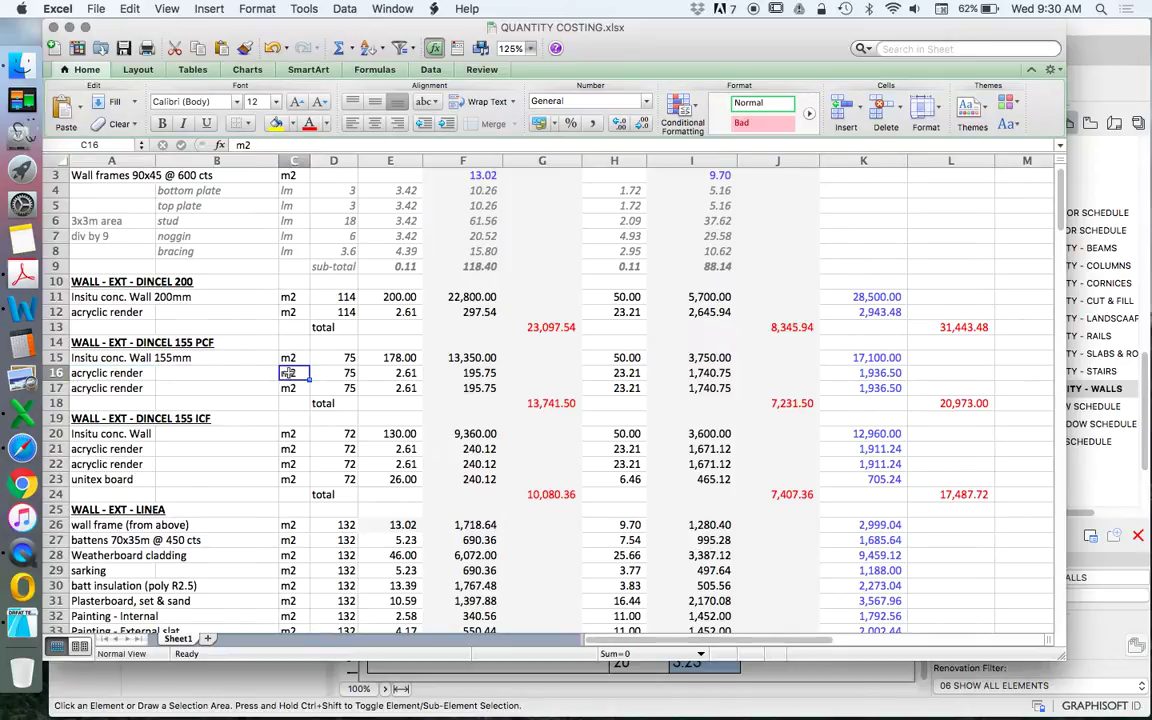
{"action": "left_click", "coordinate": [131, 389]}
{"action": "left_click", "coordinate": [292, 388]}
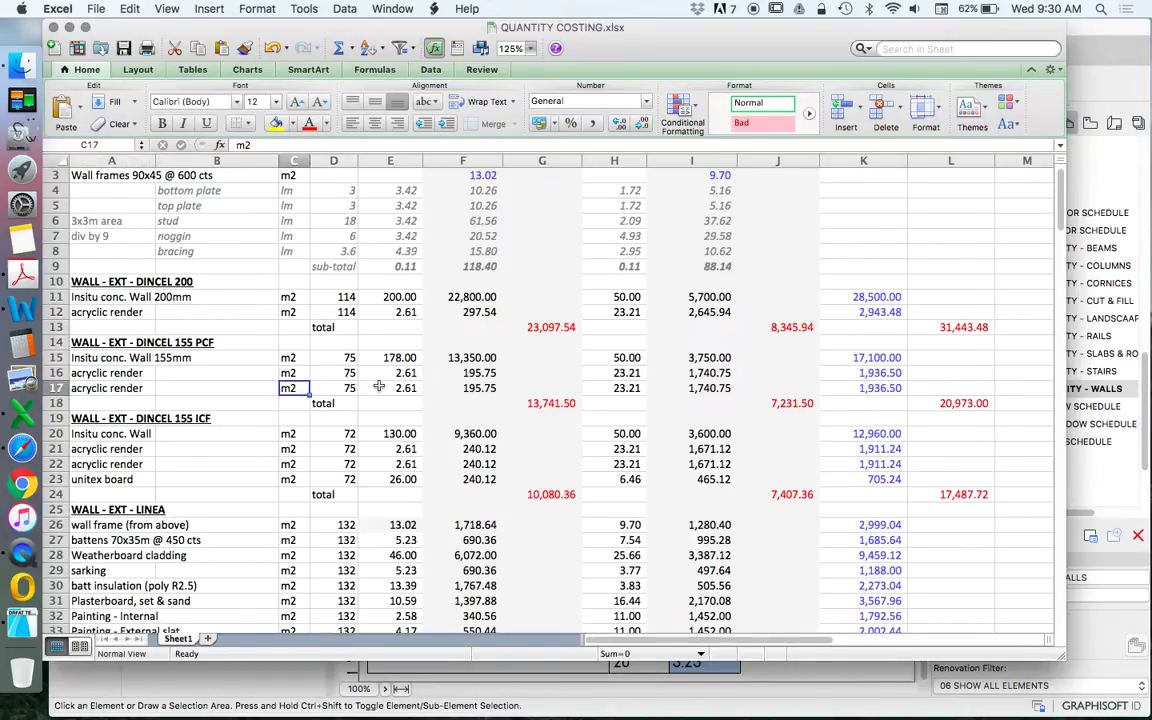
{"action": "scroll", "coordinate": [379, 387], "scroll_direction": "up", "scroll_amount": 2}
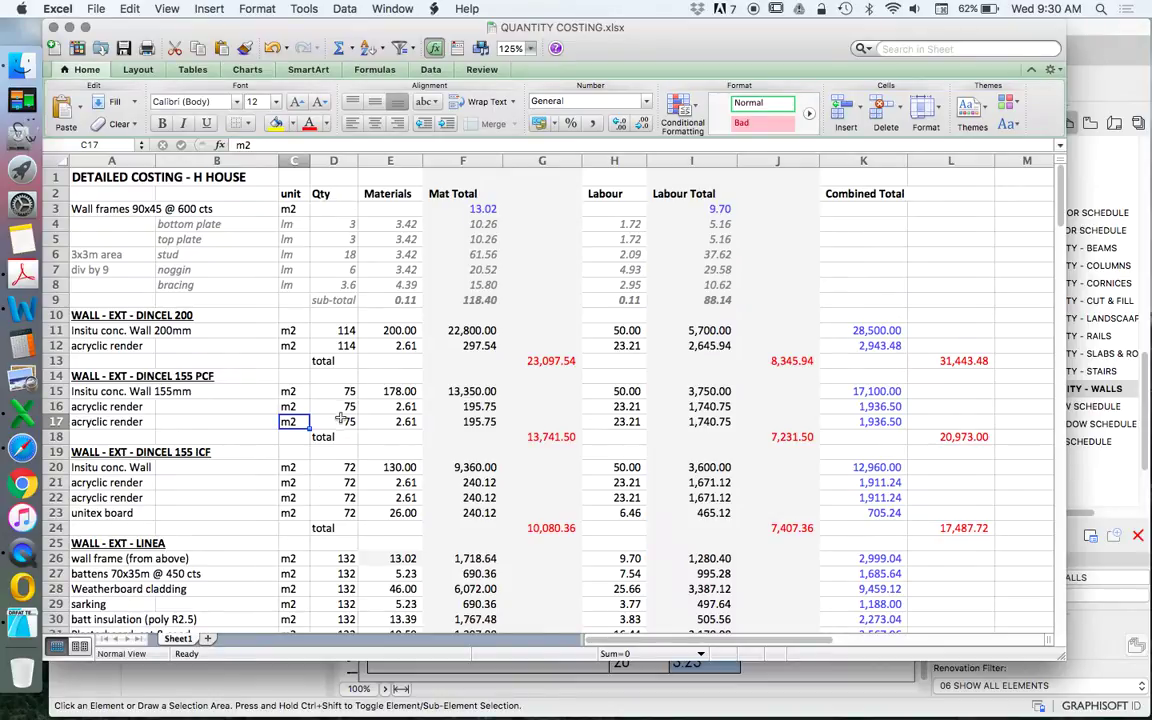
Review the quantity, material rates and material total of the DINCEL 155 PCF wall items.
{"action": "left_click", "coordinate": [404, 391]}
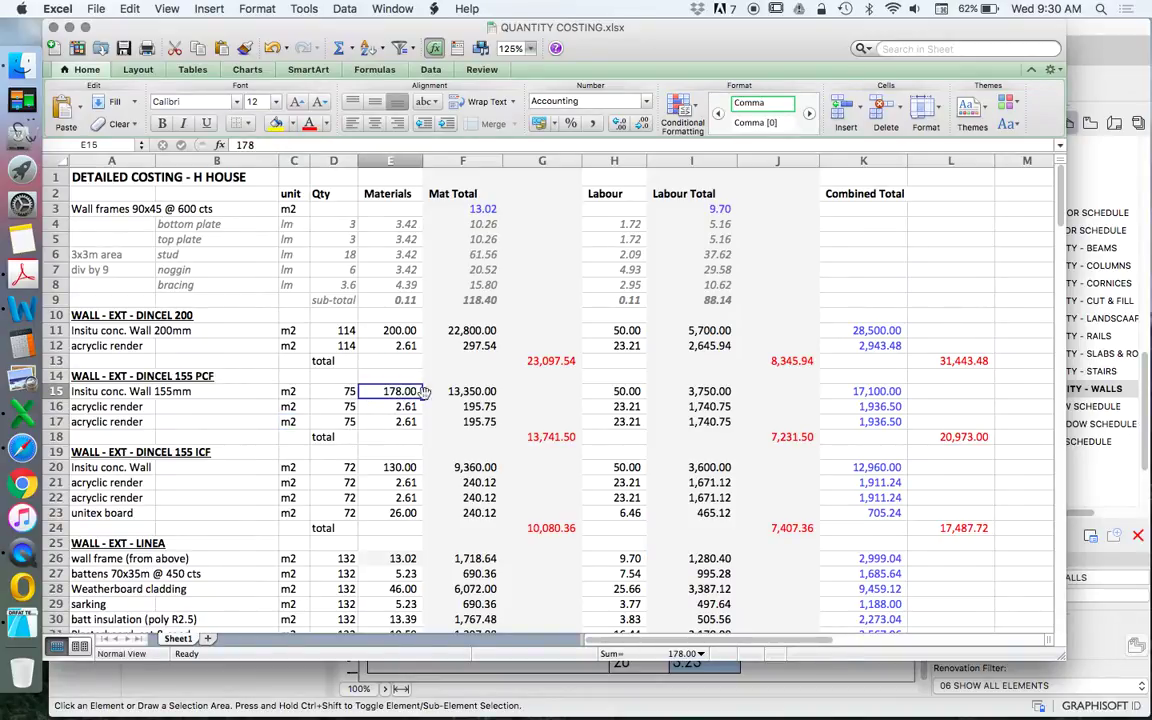
{"action": "left_click", "coordinate": [340, 391]}
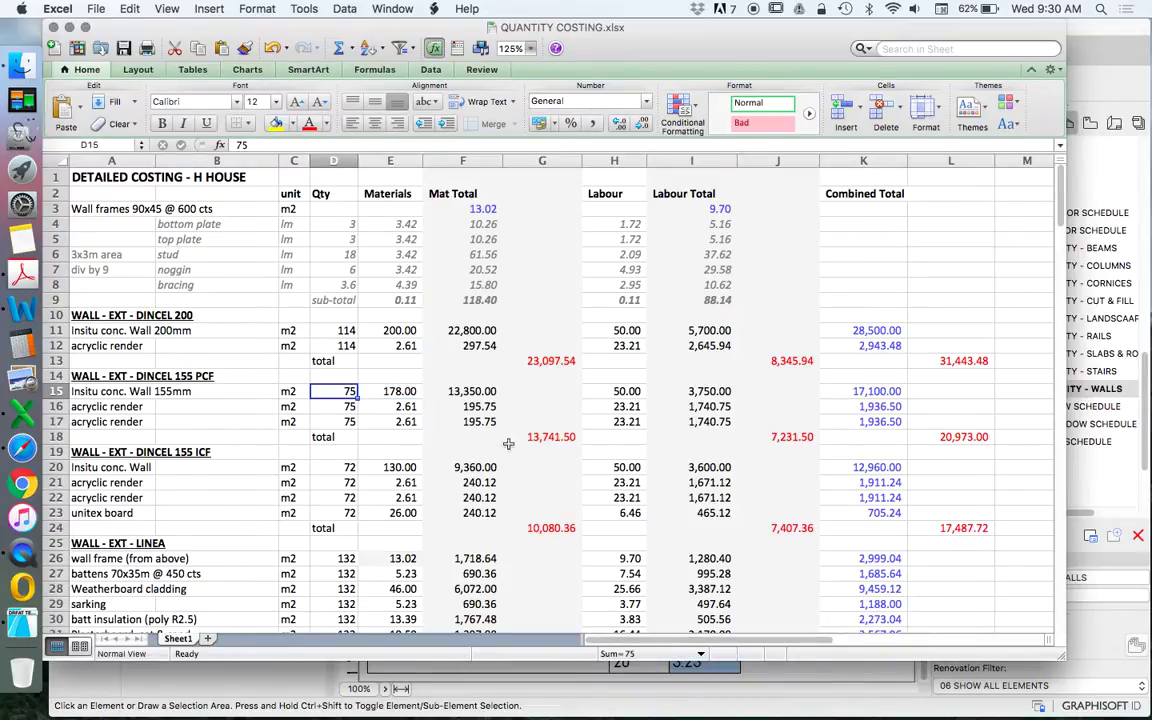
{"action": "left_click", "coordinate": [405, 406]}
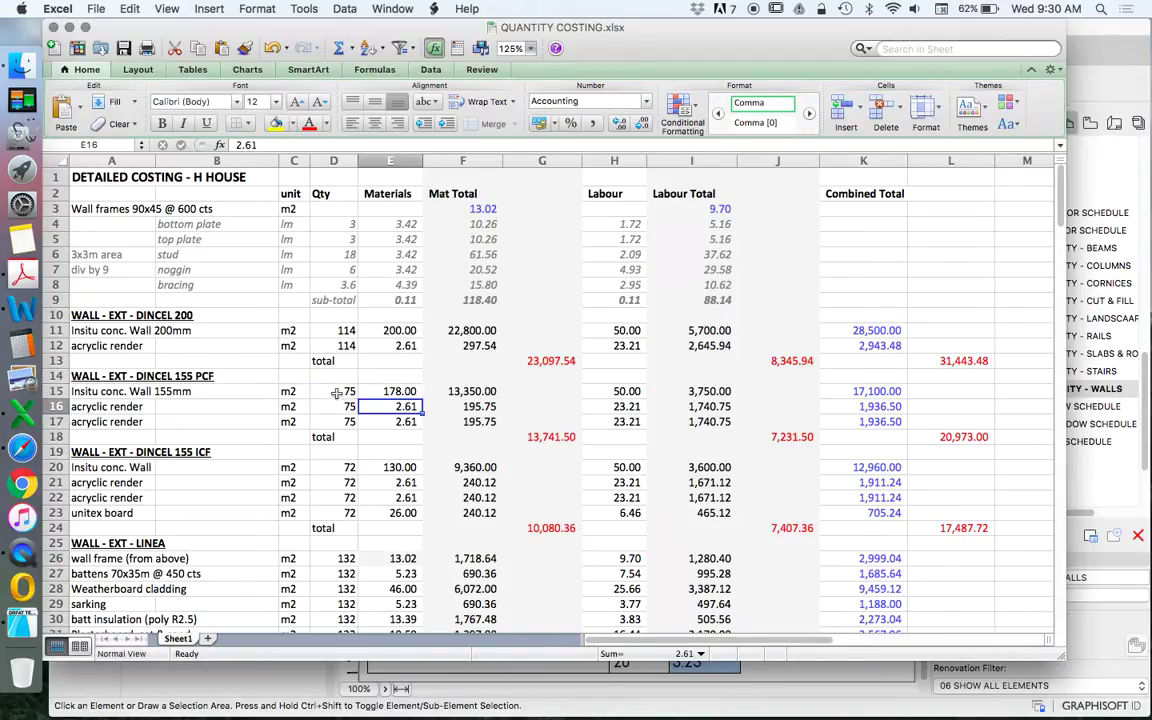
{"action": "left_click", "coordinate": [472, 390]}
{"action": "left_click", "coordinate": [472, 454]}
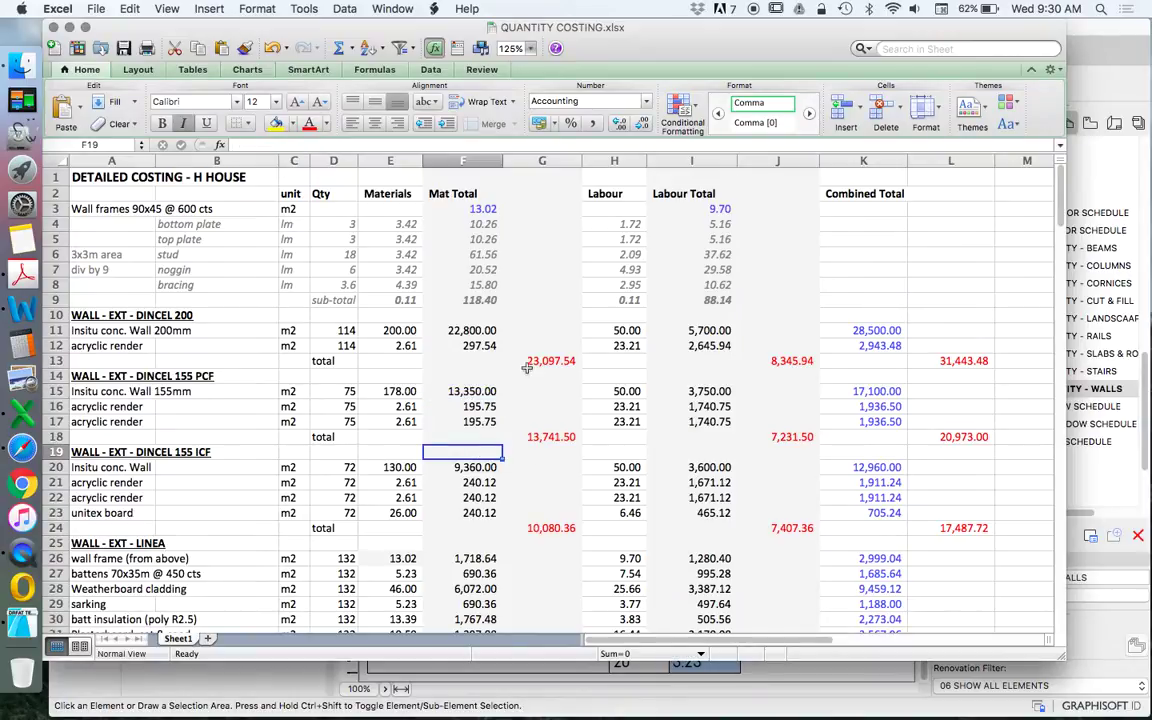
Open the Mat Total formula in cell F15 for the Insitu conc. Wall 155mm item.
{"action": "scroll", "coordinate": [498, 350], "scroll_direction": "down", "scroll_amount": 1}
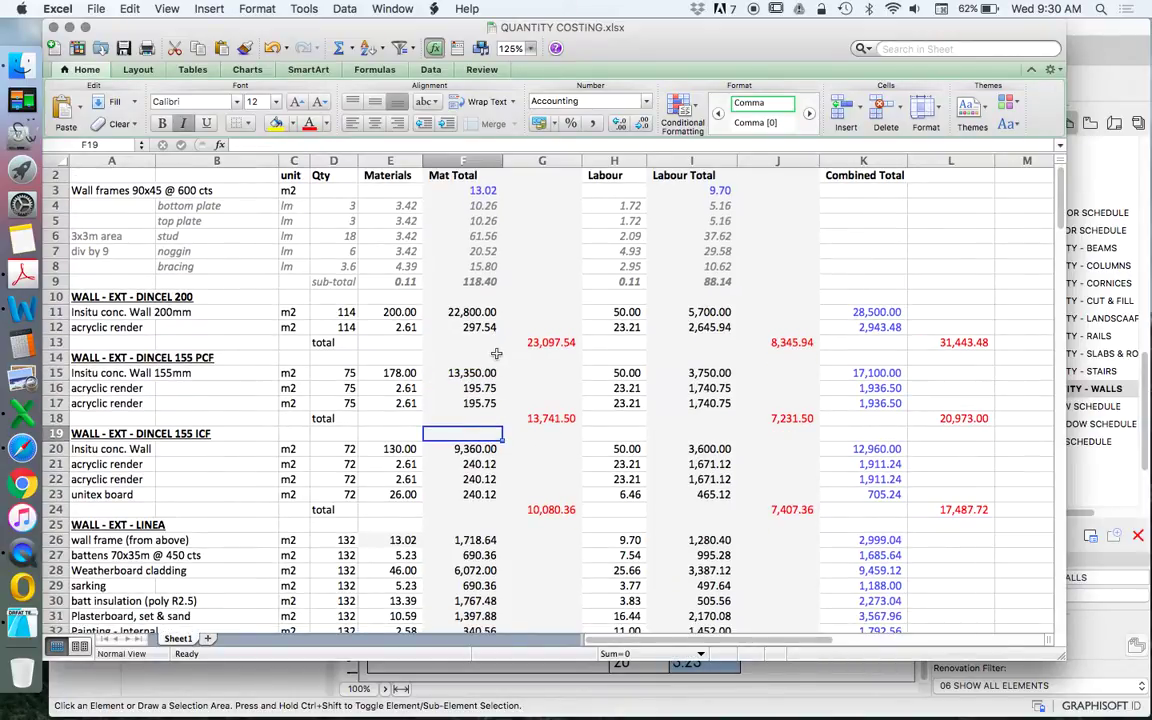
{"action": "scroll", "coordinate": [496, 354], "scroll_direction": "up", "scroll_amount": 1}
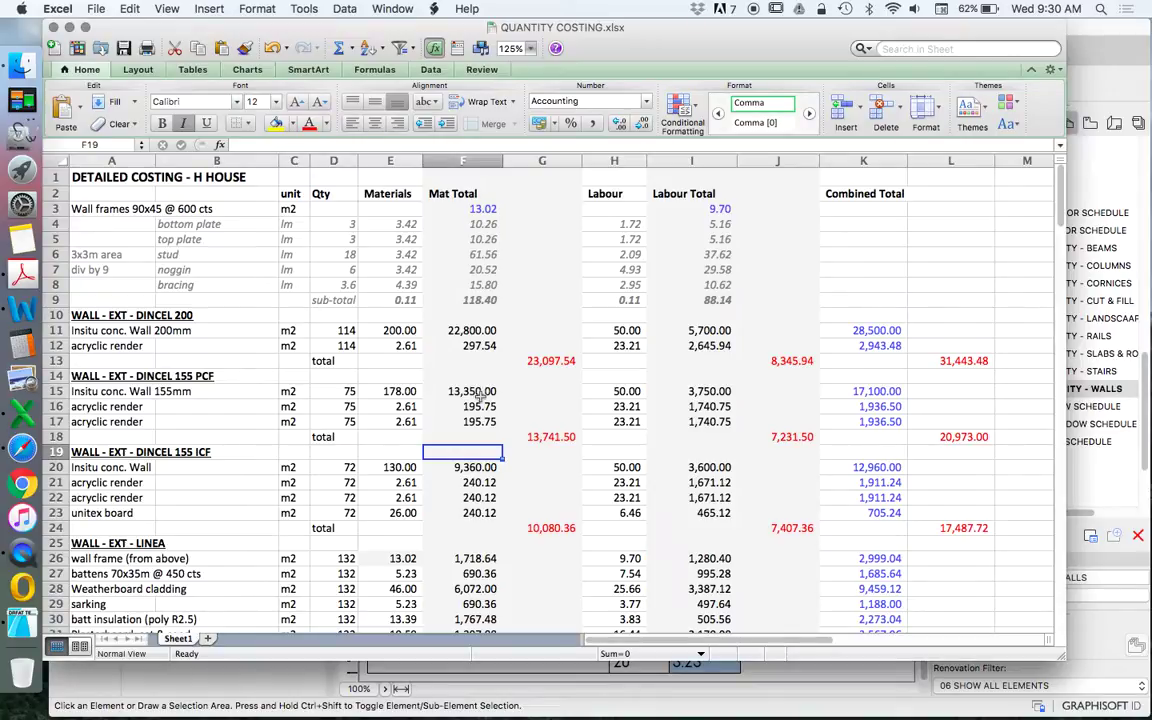
{"action": "double_click", "coordinate": [475, 391]}
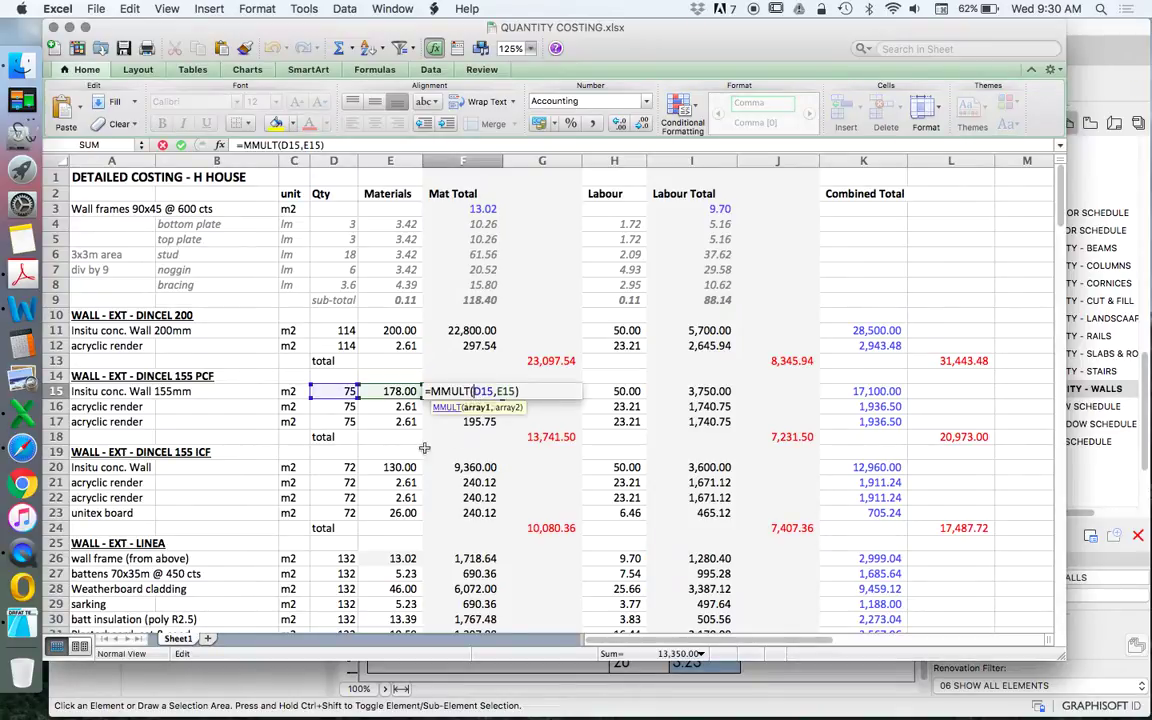
Leave the F15 formula unedited and check the formula behind the DINCEL 155 PCF material total in cell G18.
{"action": "key", "text": "Escape"}
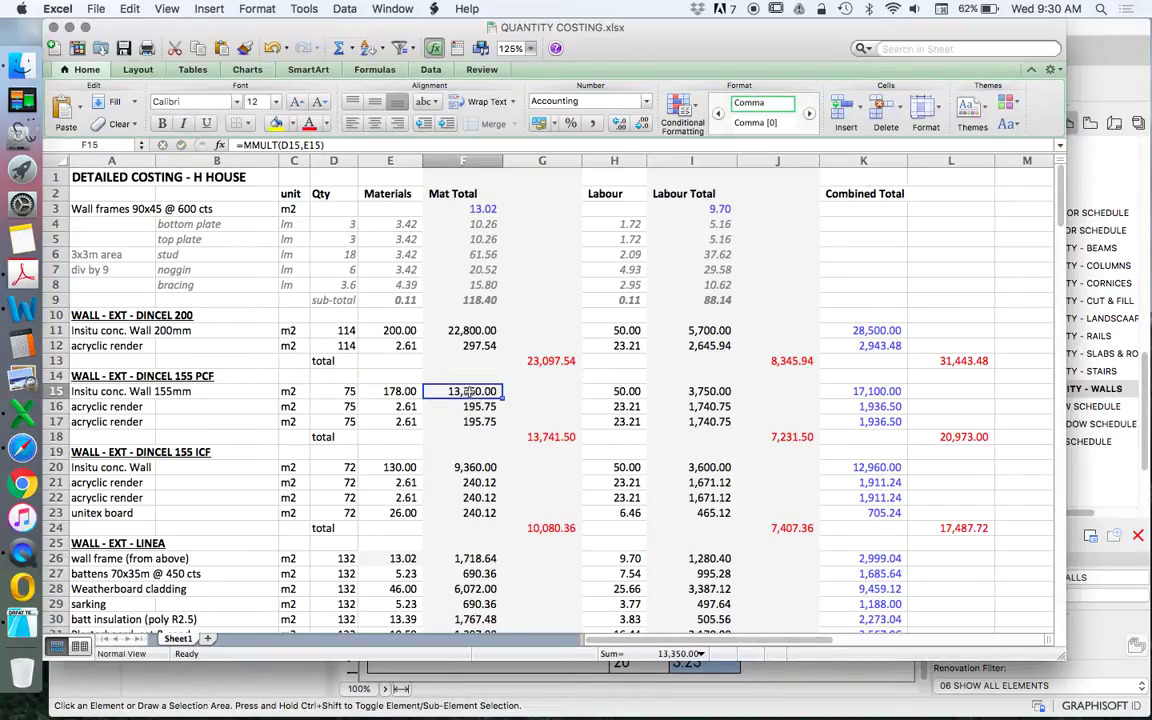
{"action": "key", "text": "ctrl+u"}
{"action": "key", "text": "Escape"}
{"action": "scroll", "coordinate": [455, 250], "scroll_direction": "down", "scroll_amount": 2}
{"action": "scroll", "coordinate": [485, 346], "scroll_direction": "up", "scroll_amount": 2}
{"action": "scroll", "coordinate": [477, 382], "scroll_direction": "down", "scroll_amount": 2}
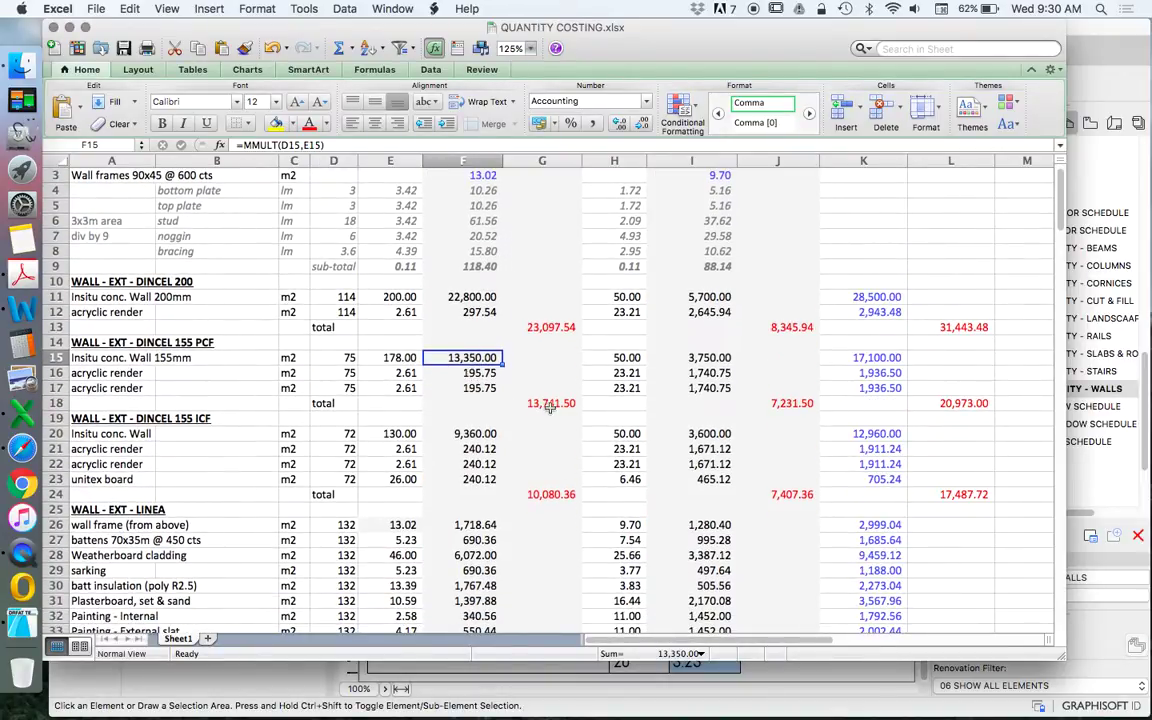
{"action": "double_click", "coordinate": [549, 404]}
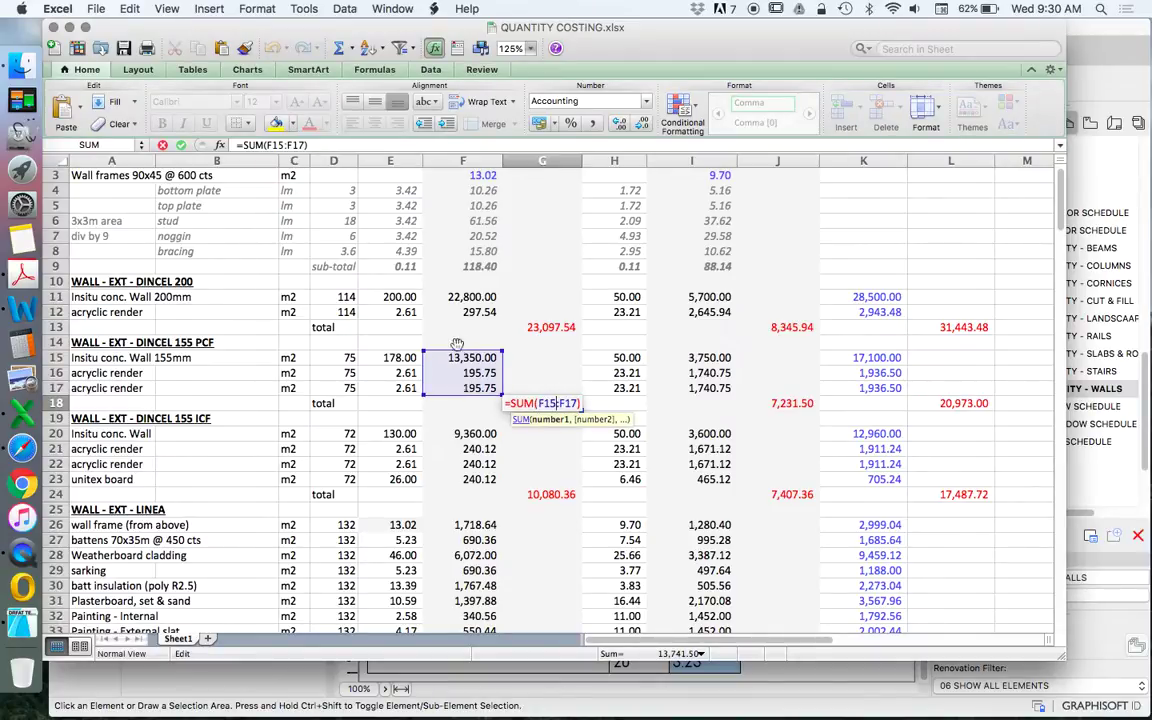
{"action": "key", "text": "Escape"}
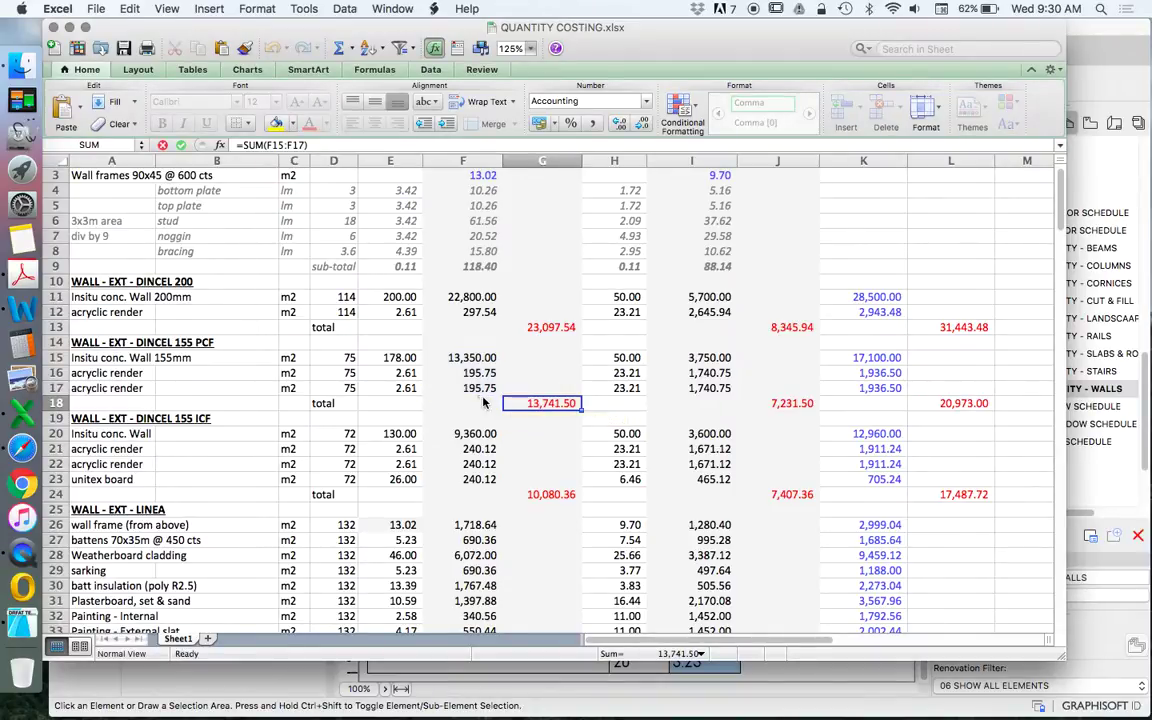
Review the material totals of all building elements down to the GRAND TOTAL row and return to the start of the sheet.
{"action": "scroll", "coordinate": [488, 350], "scroll_direction": "up", "scroll_amount": 1}
{"action": "scroll", "coordinate": [486, 300], "scroll_direction": "down", "scroll_amount": 8}
{"action": "scroll", "coordinate": [482, 252], "scroll_direction": "down", "scroll_amount": 15}
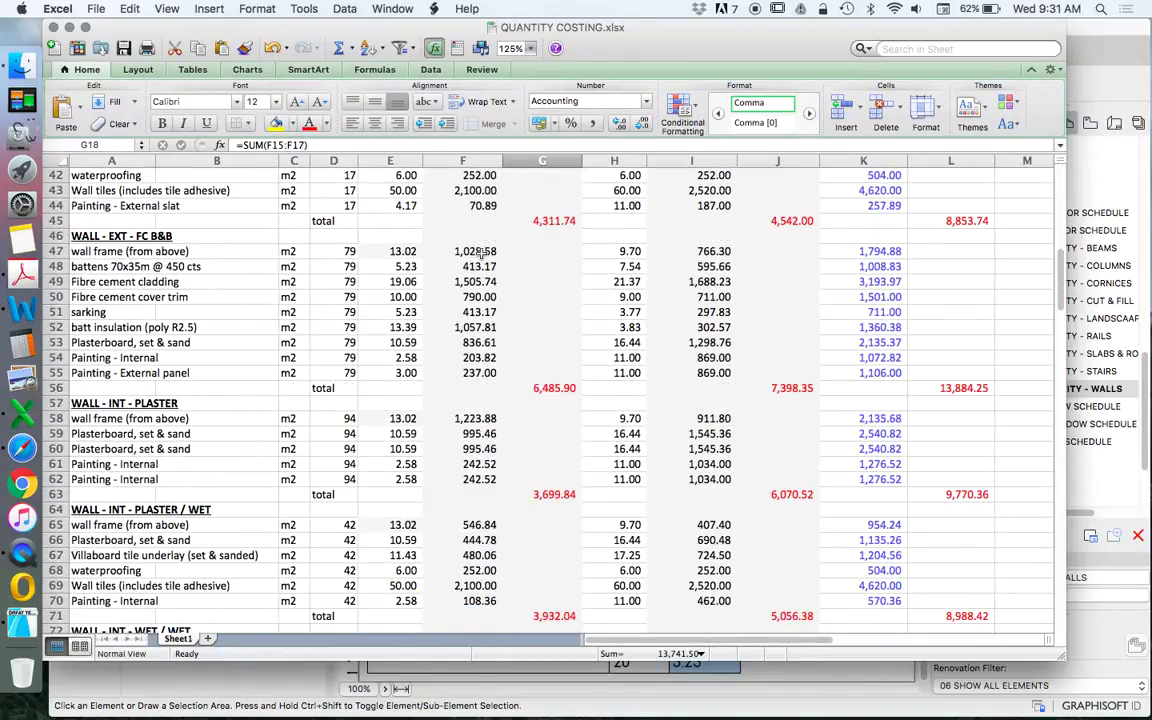
{"action": "scroll", "coordinate": [480, 265], "scroll_direction": "down", "scroll_amount": 20}
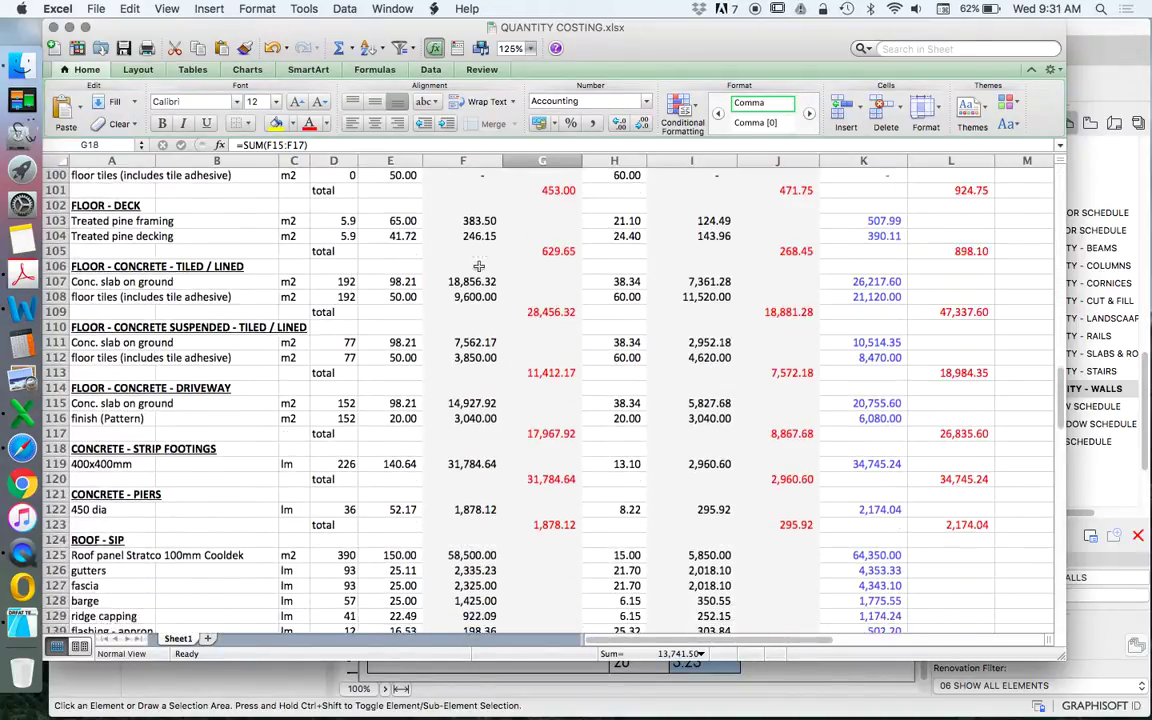
{"action": "scroll", "coordinate": [480, 272], "scroll_direction": "down", "scroll_amount": 20}
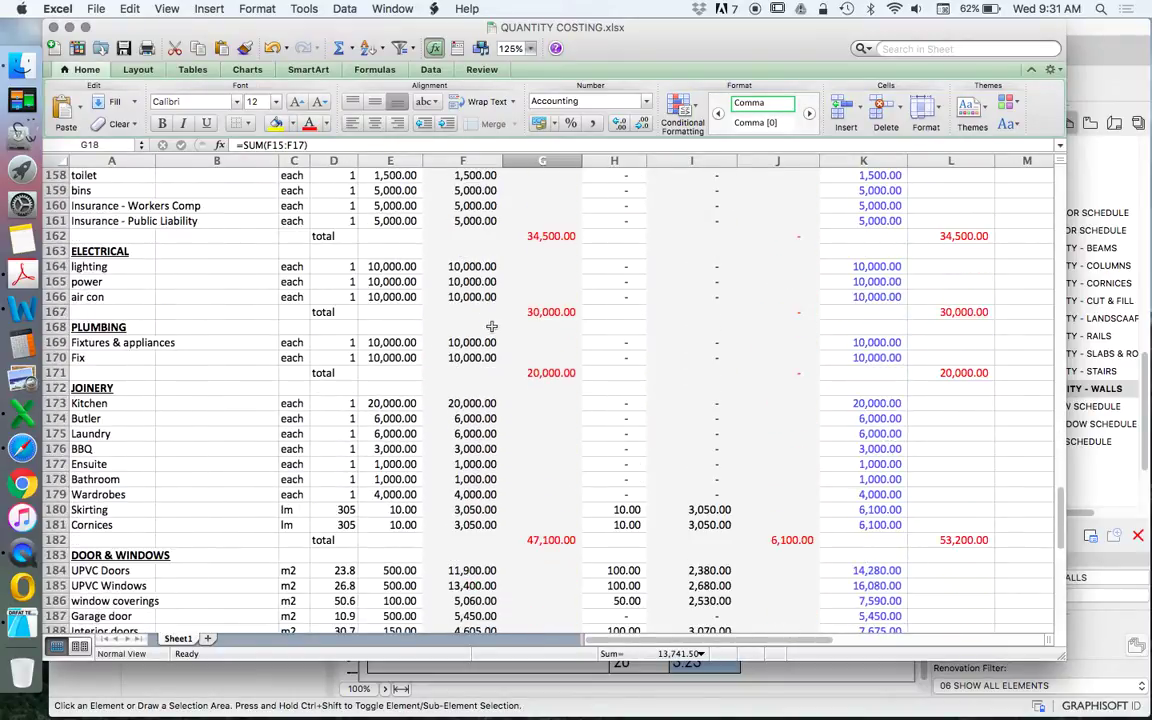
{"action": "scroll", "coordinate": [490, 322], "scroll_direction": "up", "scroll_amount": 1}
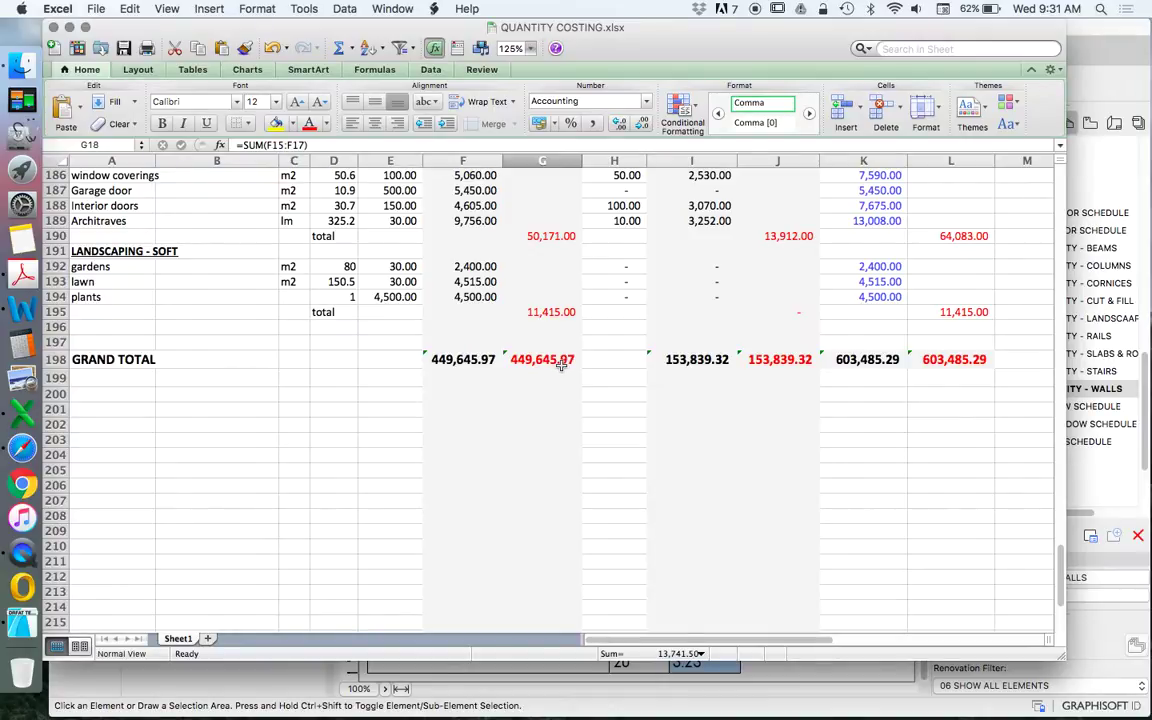
{"action": "scroll", "coordinate": [655, 357], "scroll_direction": "up", "scroll_amount": 20}
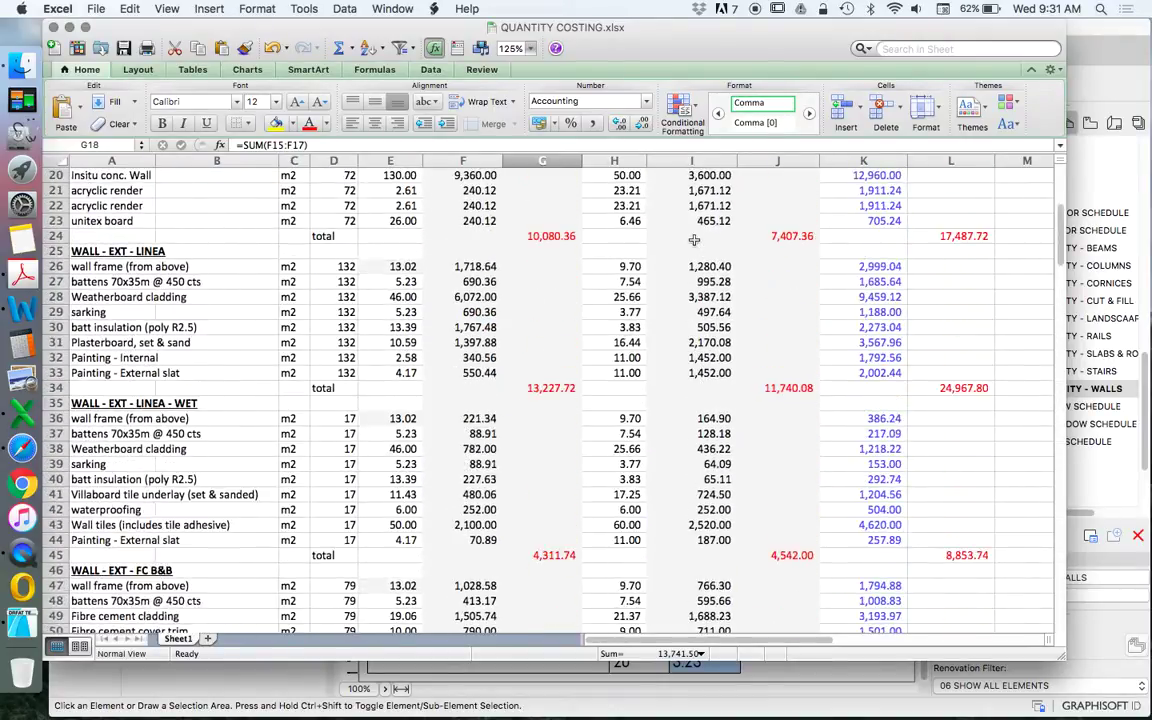
{"action": "scroll", "coordinate": [693, 240], "scroll_direction": "up", "scroll_amount": 5}
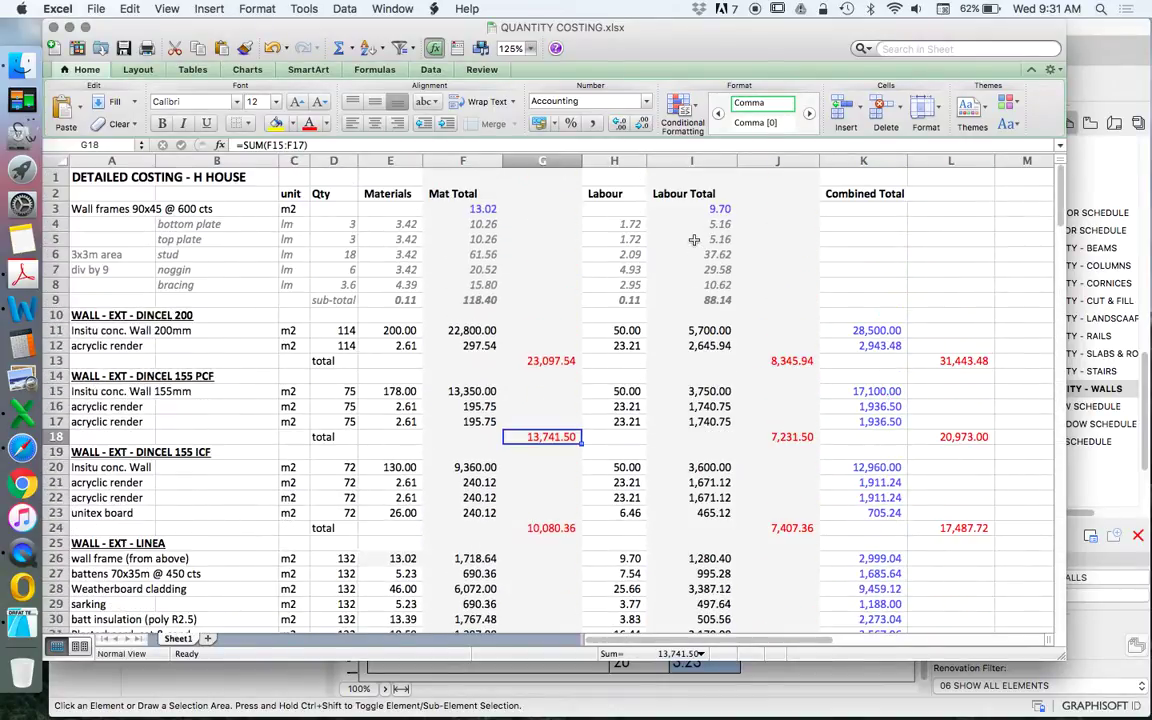
Check the labour rate in H15 and the Labour Total formula in I15 for the Insitu conc. Wall 155mm item.
{"action": "left_click", "coordinate": [627, 392]}
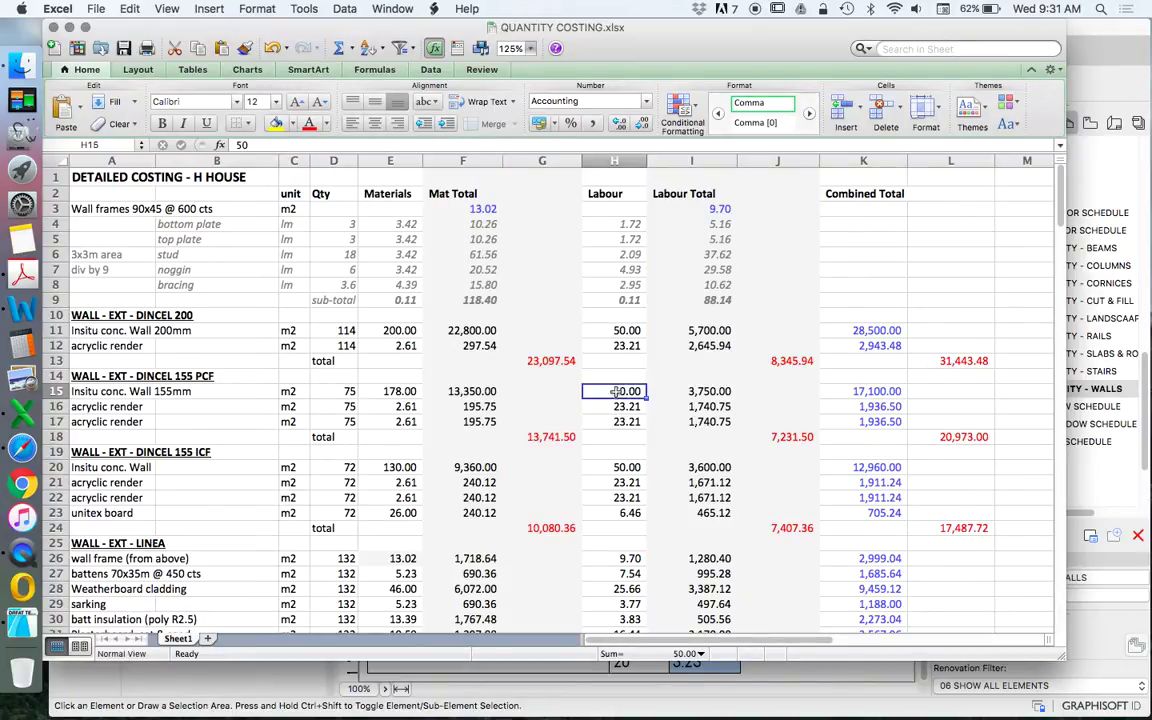
{"action": "double_click", "coordinate": [703, 394]}
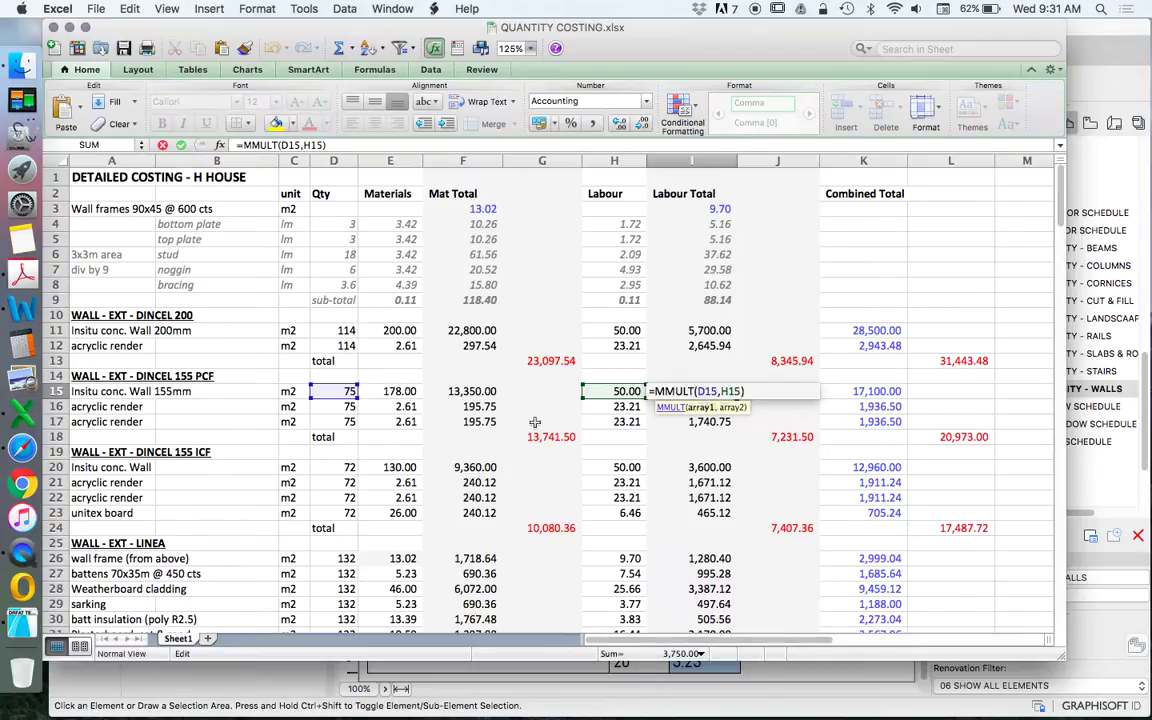
{"action": "key", "text": "Escape"}
{"action": "scroll", "coordinate": [567, 345], "scroll_direction": "down", "scroll_amount": 1}
{"action": "scroll", "coordinate": [567, 343], "scroll_direction": "up", "scroll_amount": 1}
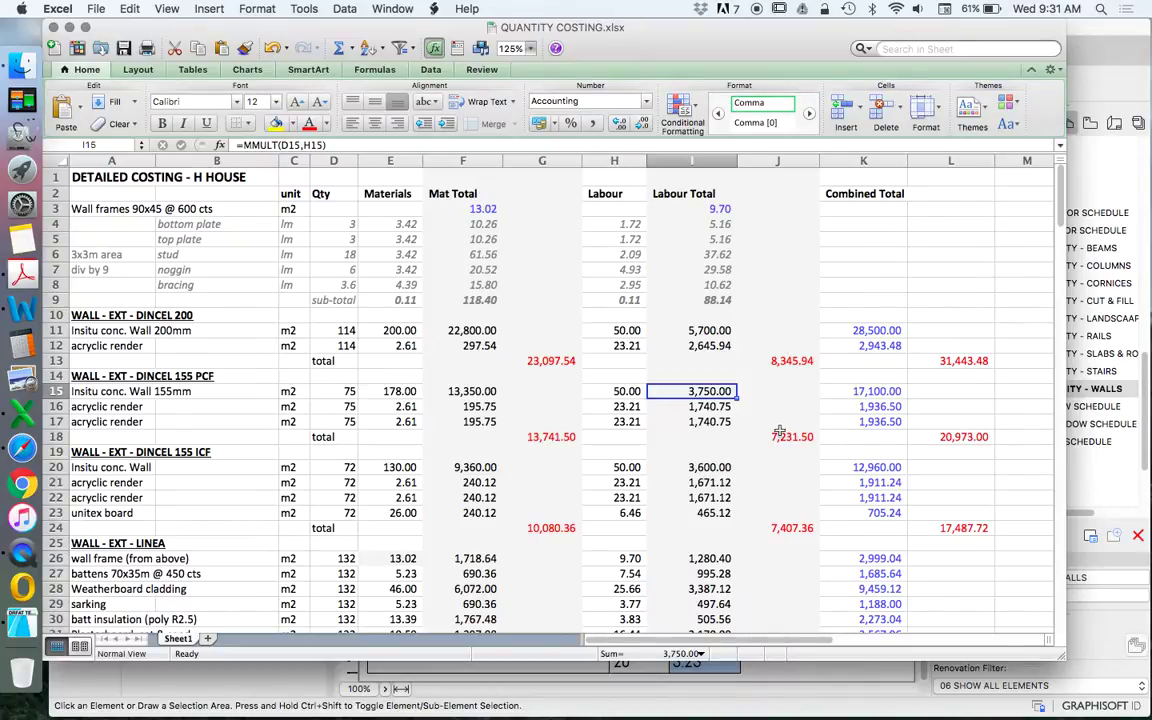
Check the Combined Total formula in K11 and the DINCEL 200 overall total formula in L13.
{"action": "double_click", "coordinate": [874, 330]}
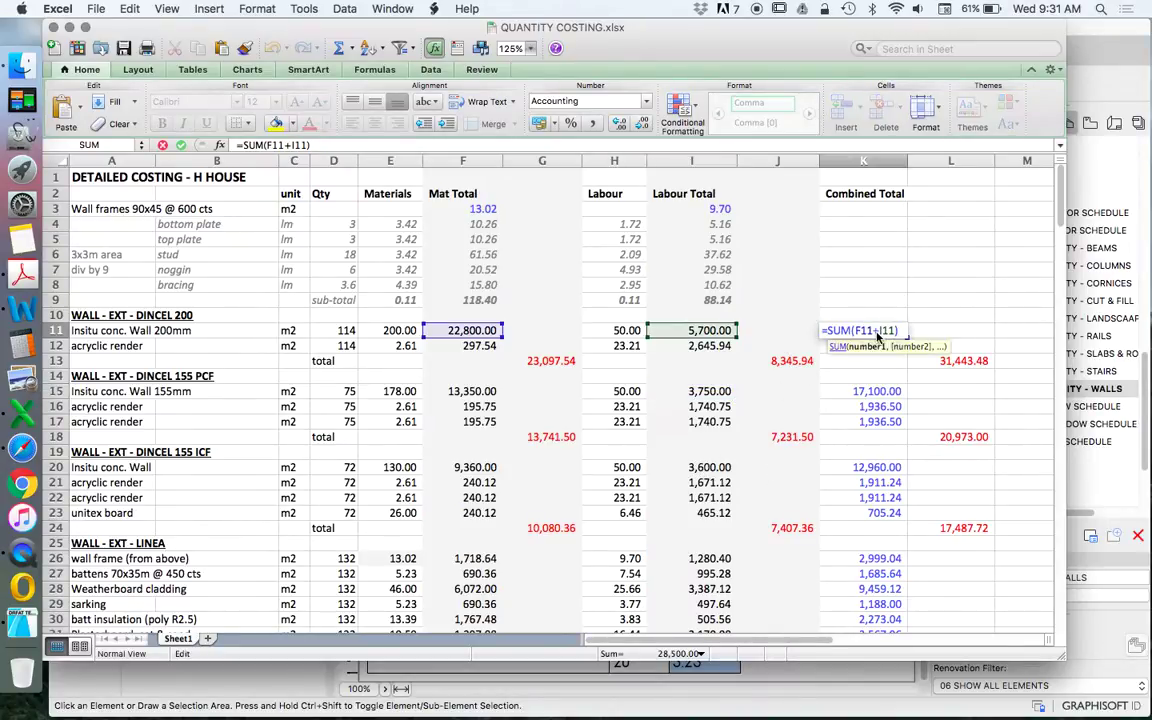
{"action": "key", "text": "Escape"}
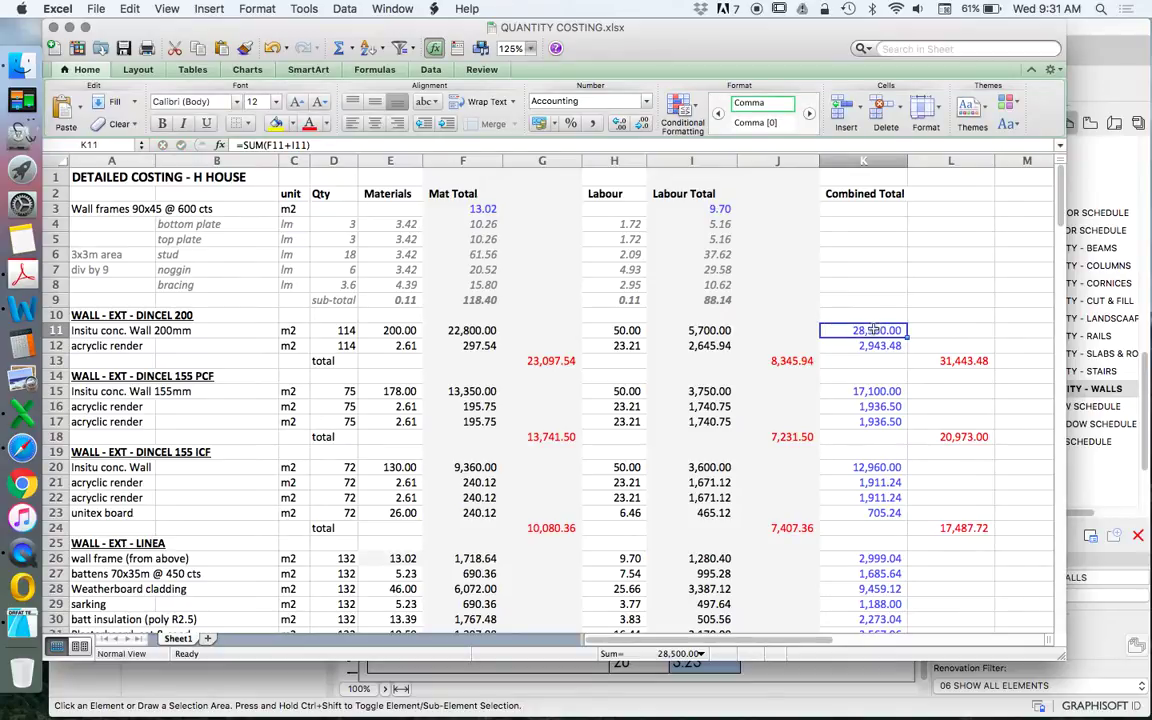
{"action": "left_click", "coordinate": [485, 316]}
{"action": "left_click", "coordinate": [729, 330]}
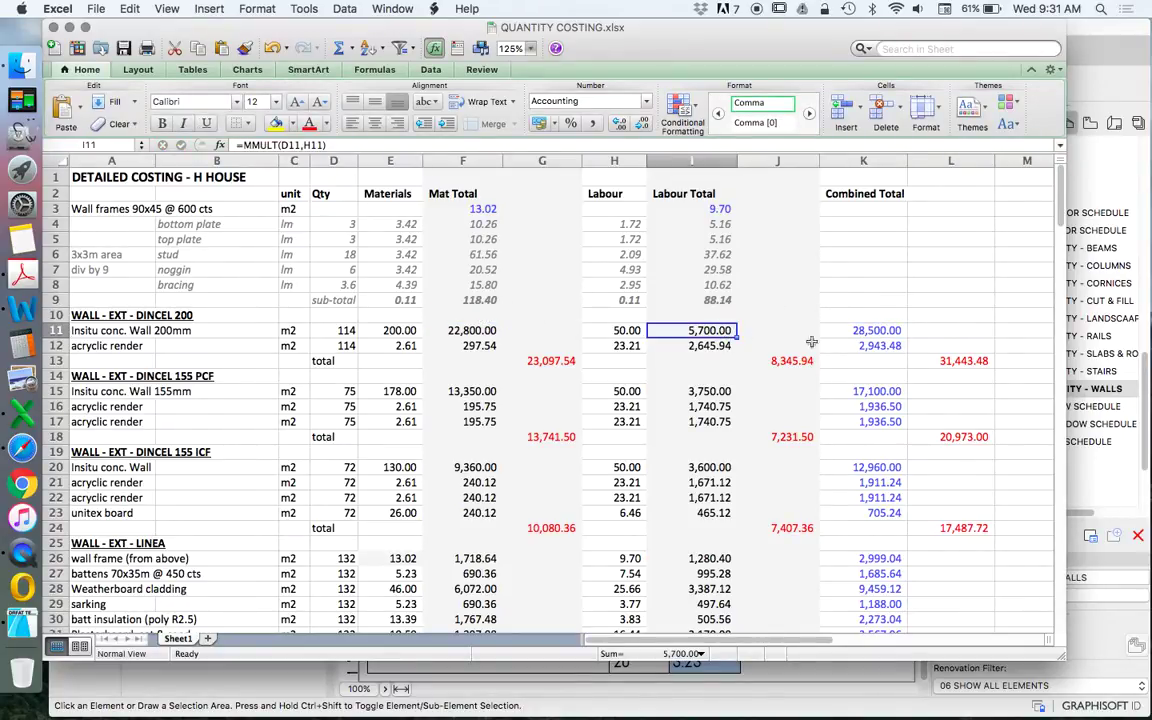
{"action": "double_click", "coordinate": [955, 360]}
{"action": "key", "text": "Escape"}
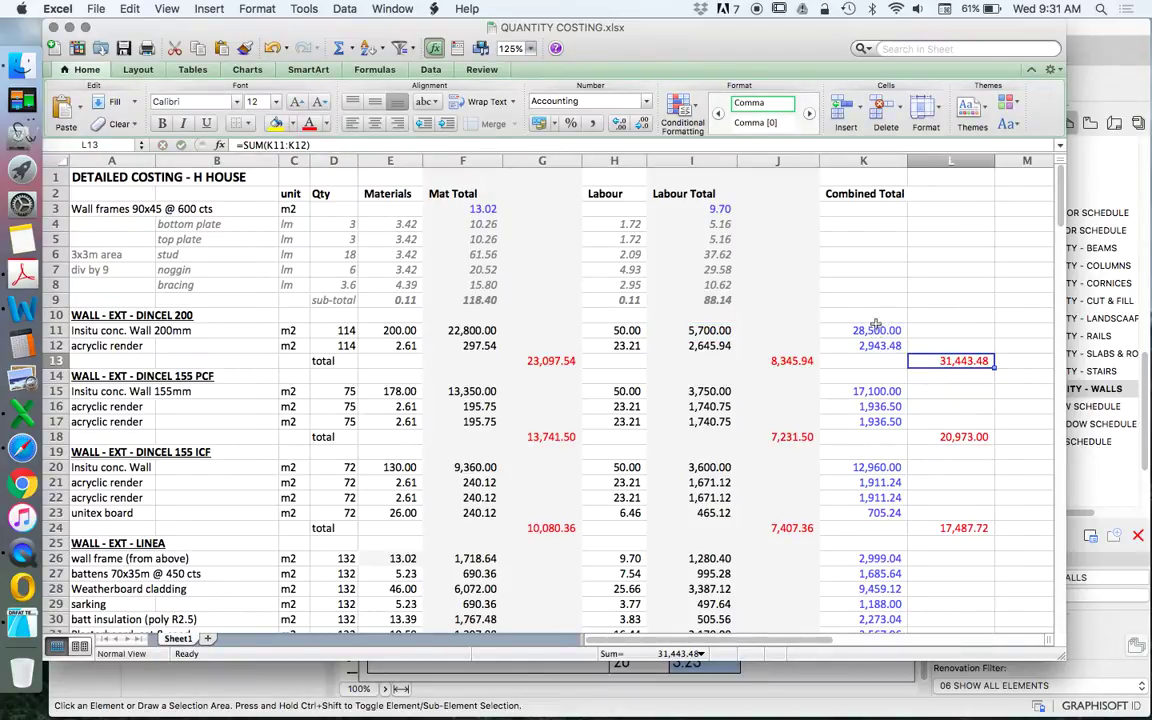
Review the combined totals of the remaining building elements down to the GRAND TOTAL row.
{"action": "scroll", "coordinate": [918, 304], "scroll_direction": "down", "scroll_amount": 20}
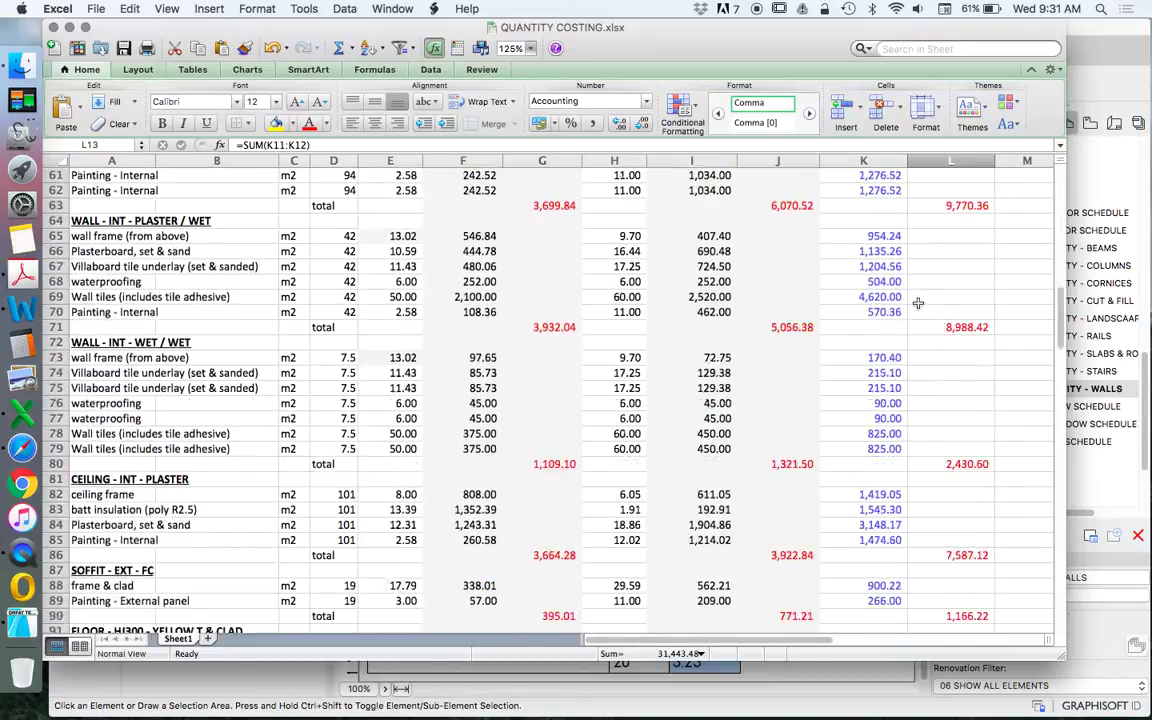
{"action": "scroll", "coordinate": [918, 304], "scroll_direction": "down", "scroll_amount": 20}
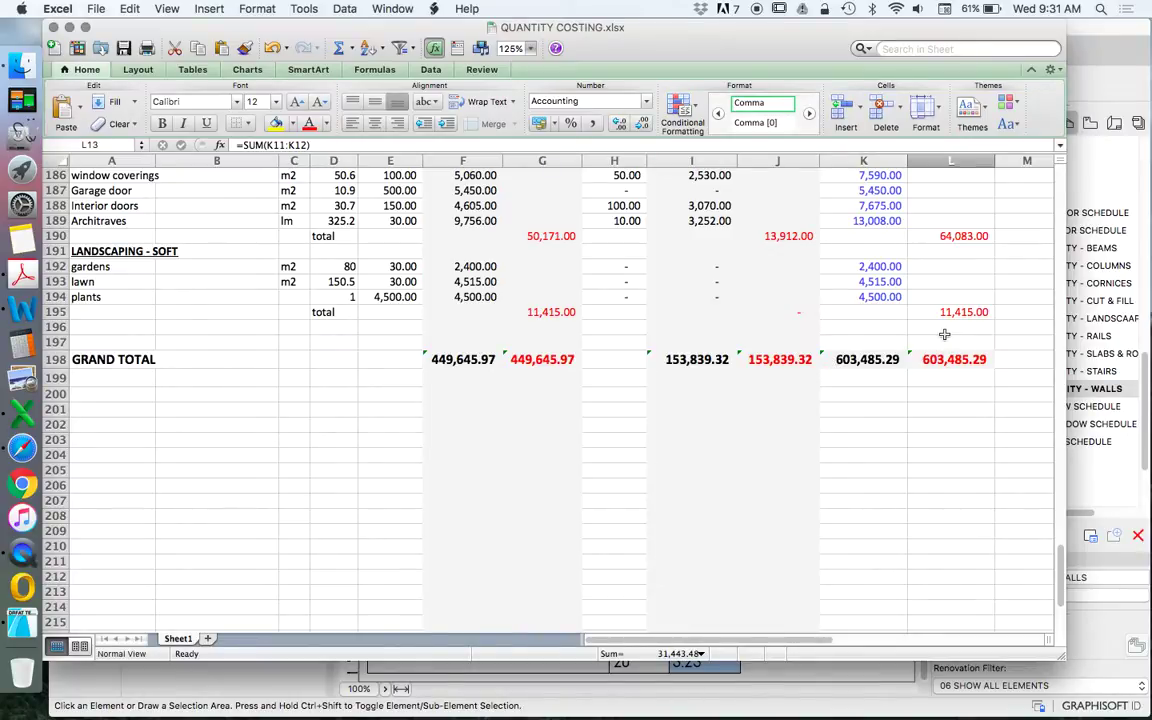
{"action": "scroll", "coordinate": [950, 320], "scroll_direction": "up", "scroll_amount": 1}
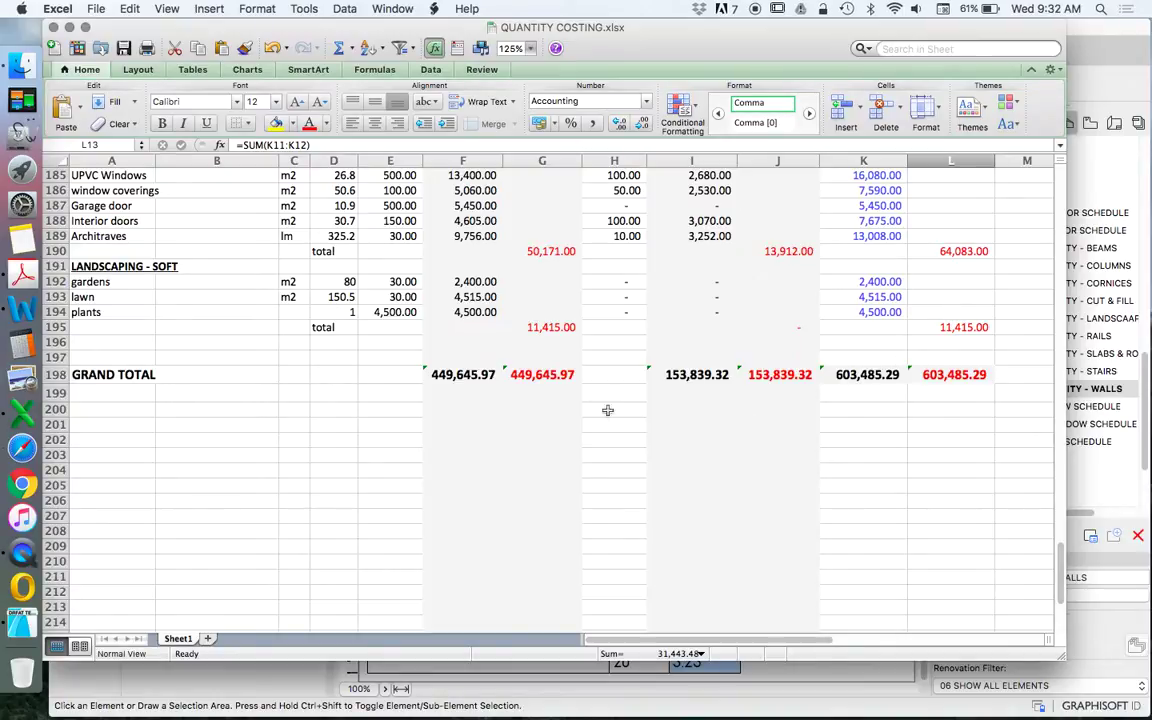
Switch to ARCHICAD and open the ARCHI-ED QUANTITY - STAIRS schedule, followed by the ARCHI-ED QUANTITY - SLABS & ROOF schedule.
{"action": "left_click", "coordinate": [24, 625]}
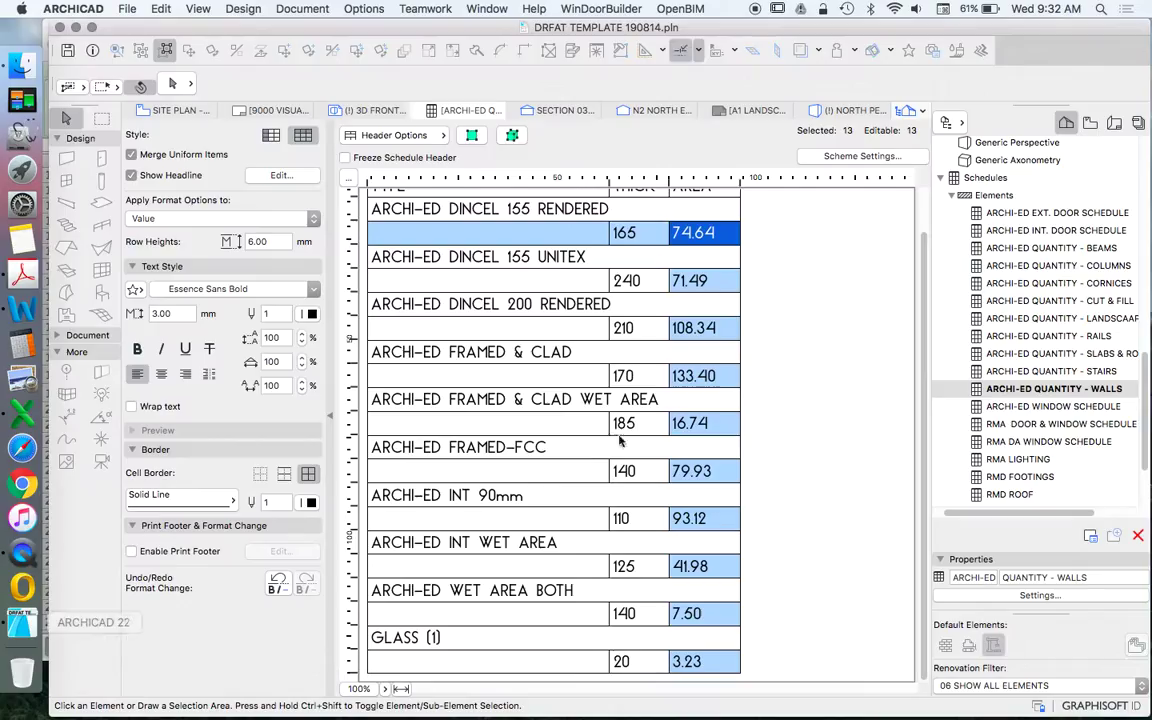
{"action": "double_click", "coordinate": [1054, 372]}
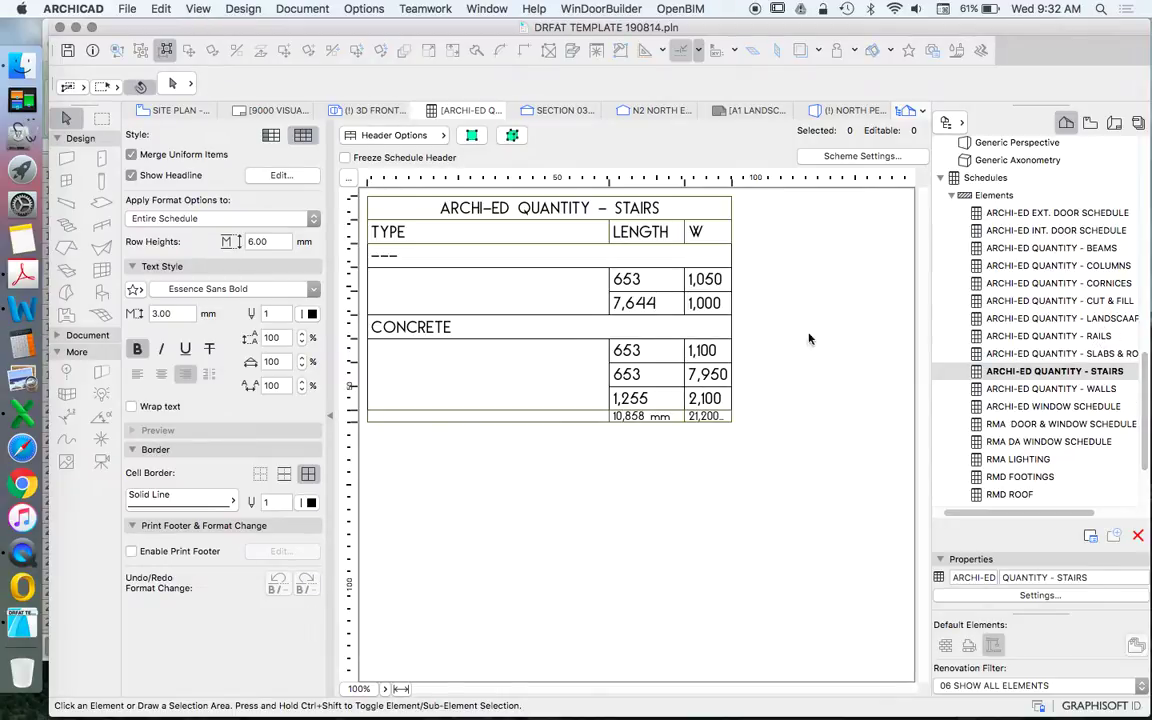
{"action": "left_click", "coordinate": [1036, 354]}
{"action": "double_click", "coordinate": [1030, 351]}
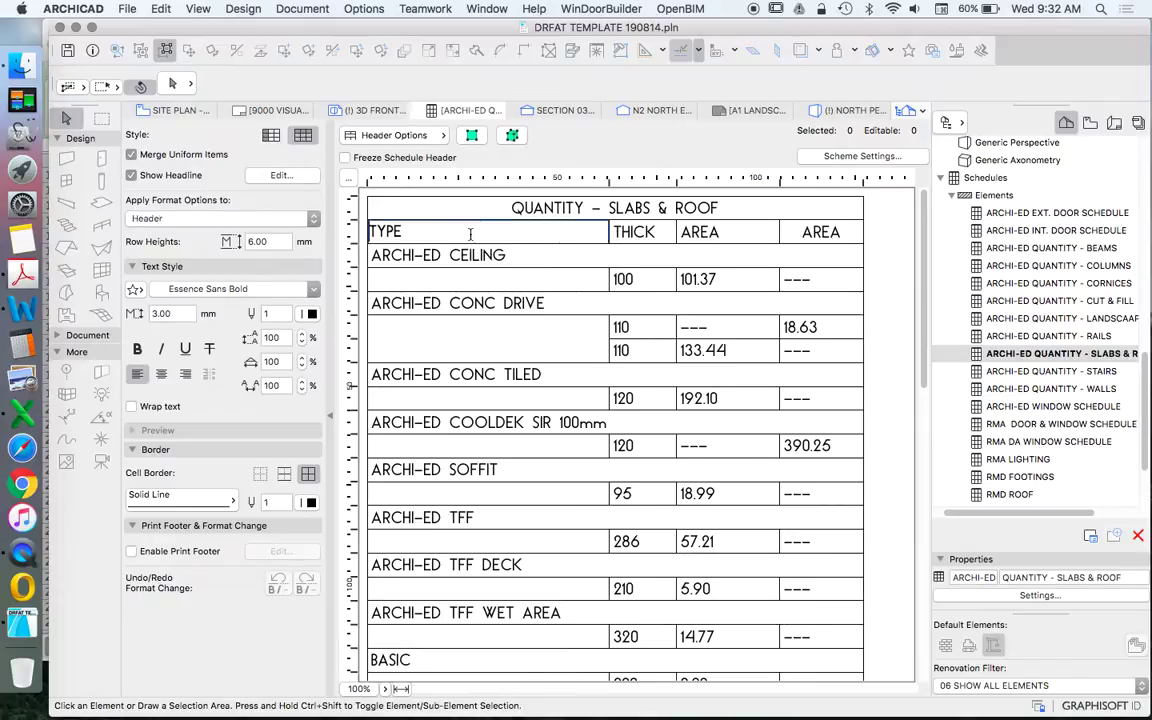
Examine the two AREA columns of the slabs and roof schedule, comparing their values for ARCHI-ED CONC DRIVE.
{"action": "left_click", "coordinate": [809, 232]}
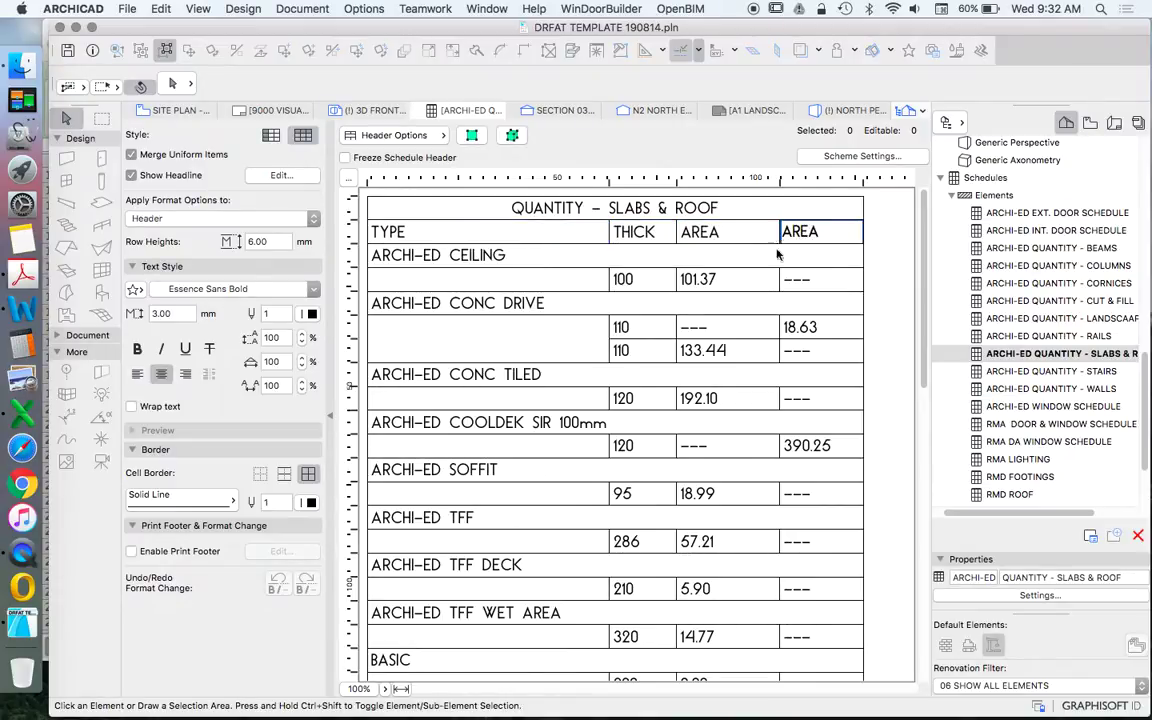
{"action": "left_click", "coordinate": [732, 333]}
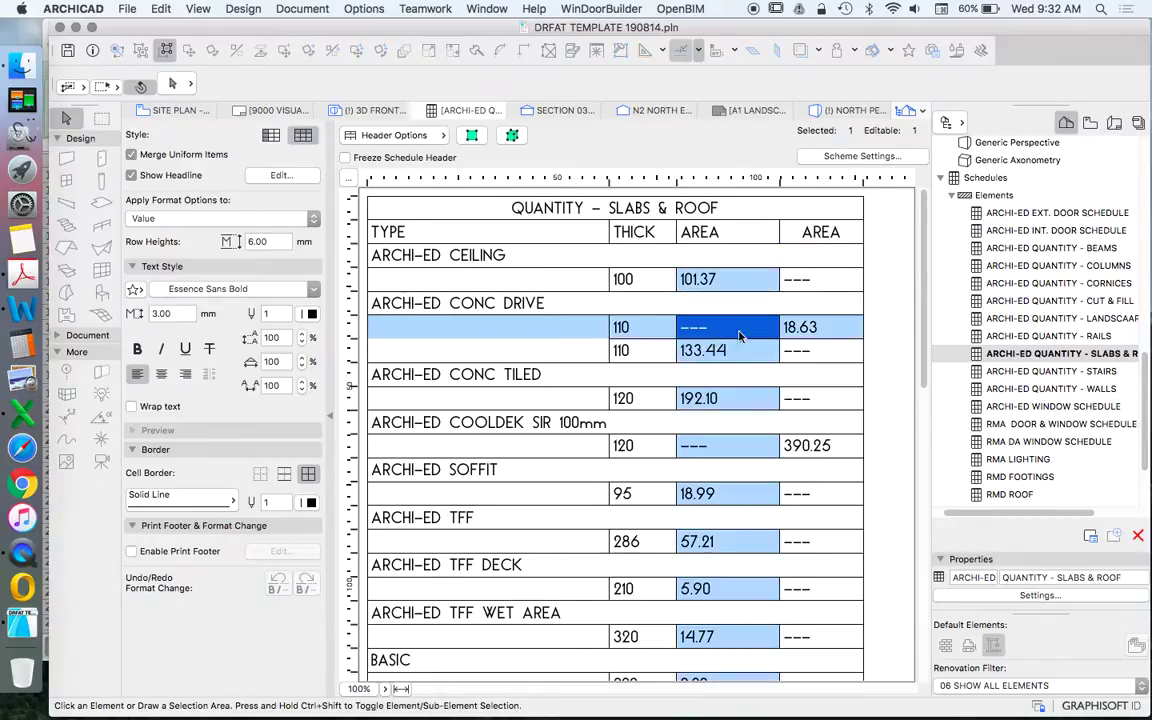
{"action": "left_click", "coordinate": [783, 327]}
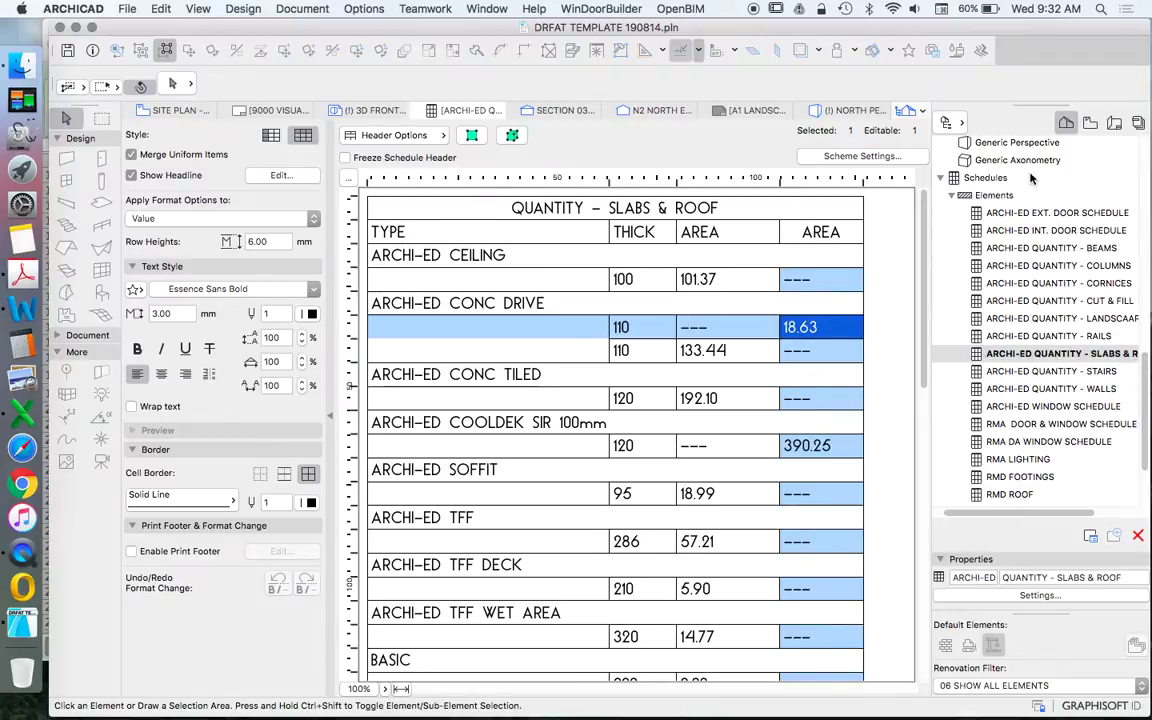
Open the scheme settings of the QUANTITY - SLABS & ROOF schedule and examine its Slab and Roof element type criteria.
{"action": "right_click", "coordinate": [1000, 353]}
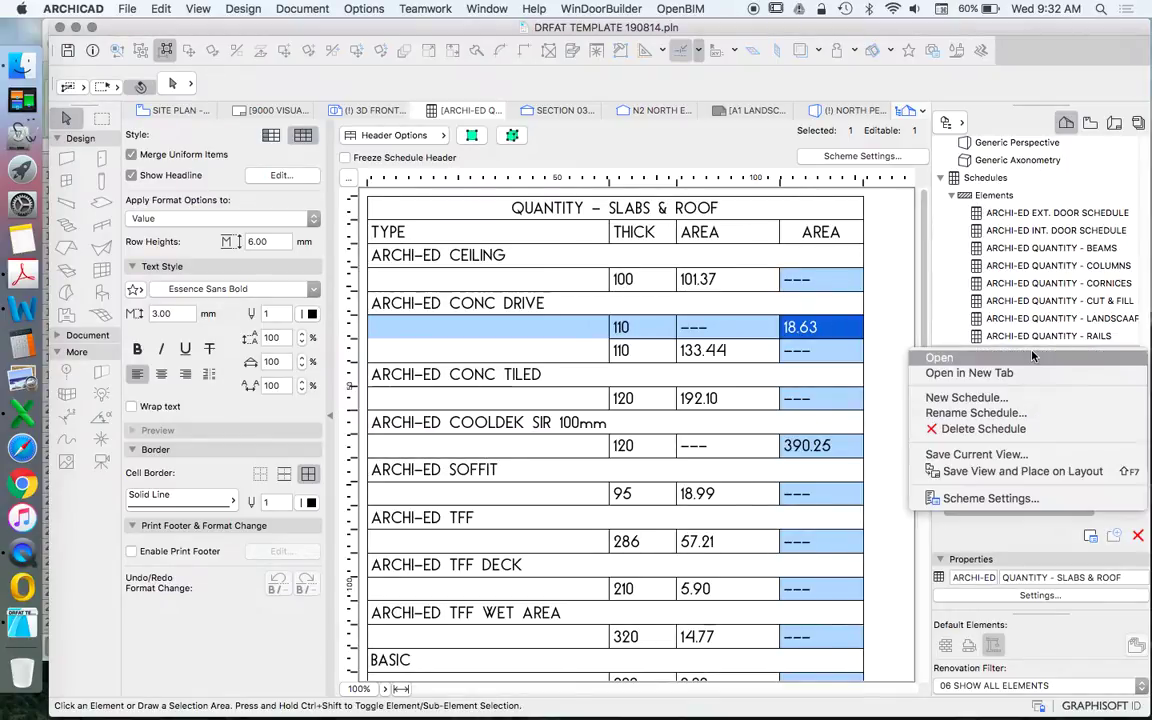
{"action": "left_click", "coordinate": [995, 505]}
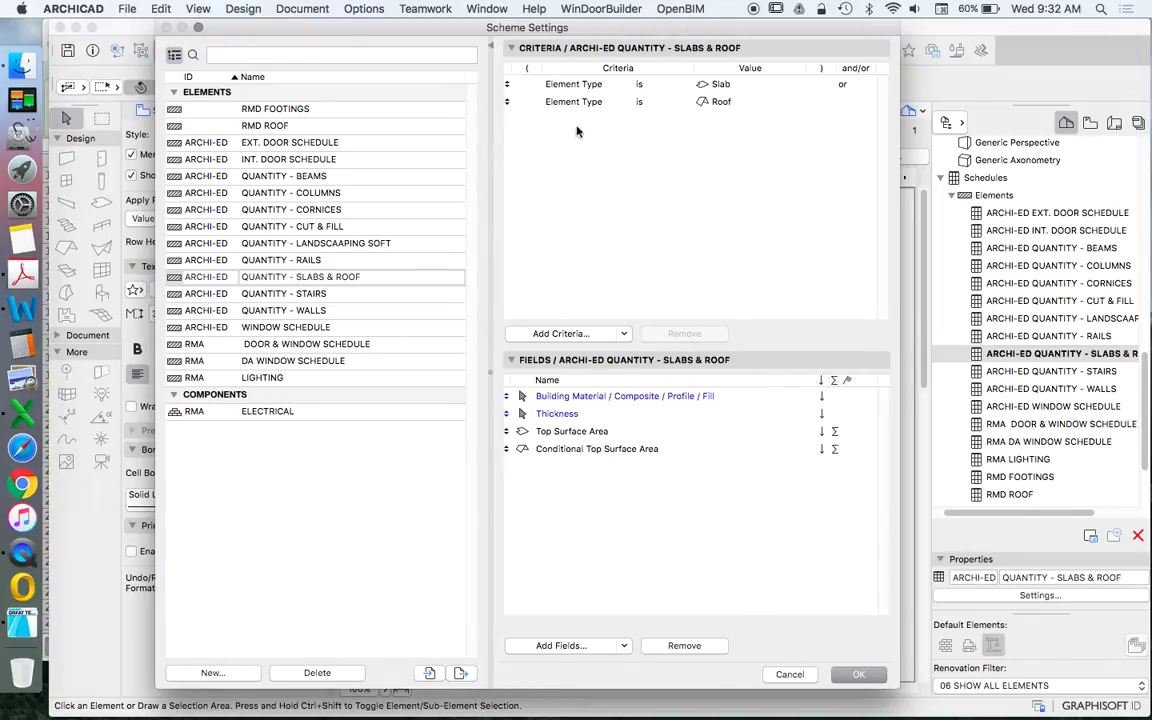
{"action": "left_click_drag", "start_coordinate": [606, 37], "coordinate": [605, 46]}
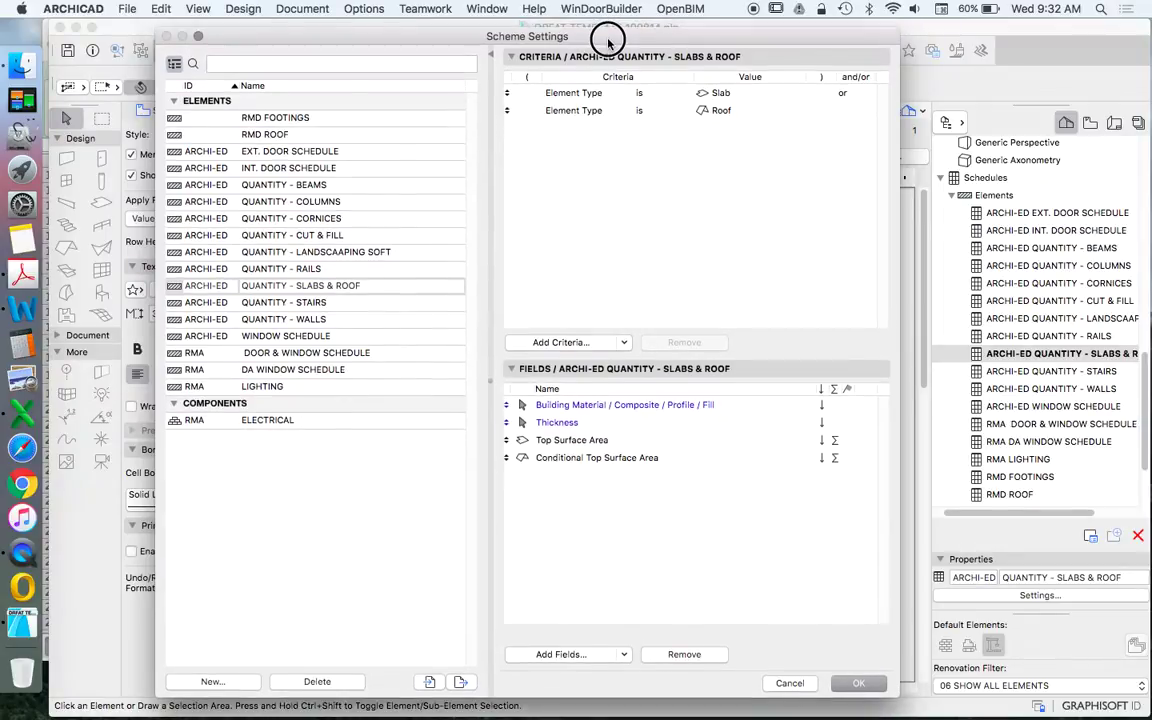
{"action": "left_click", "coordinate": [574, 92]}
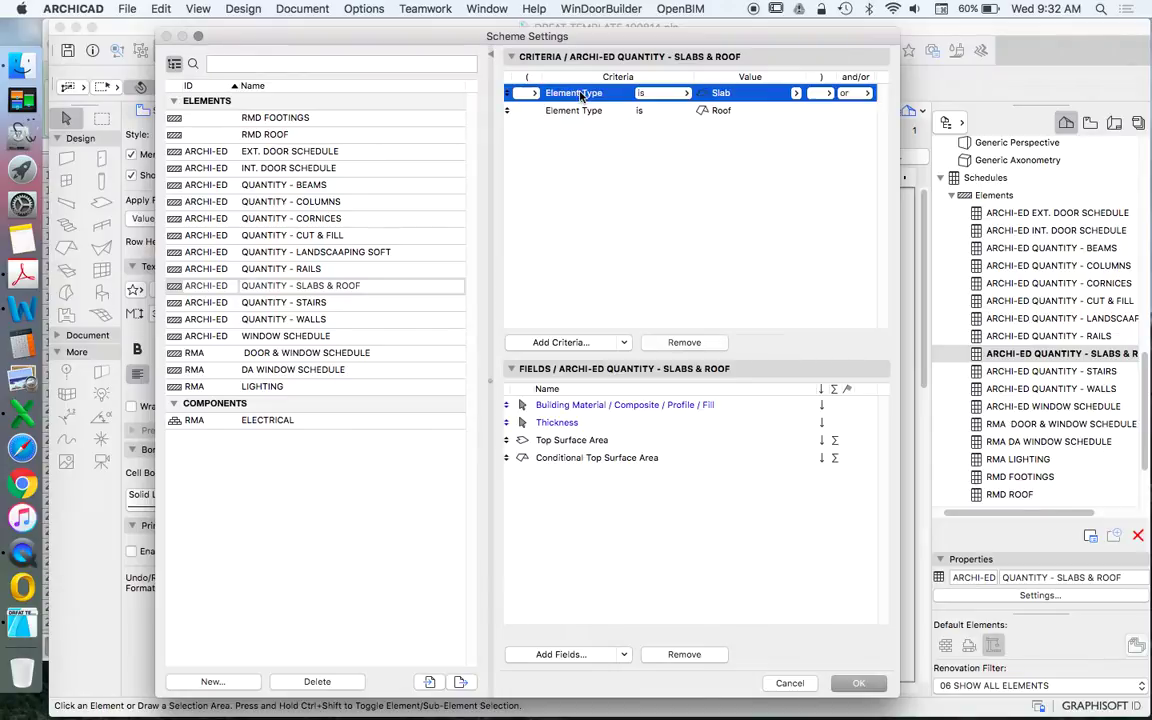
{"action": "left_click", "coordinate": [573, 111]}
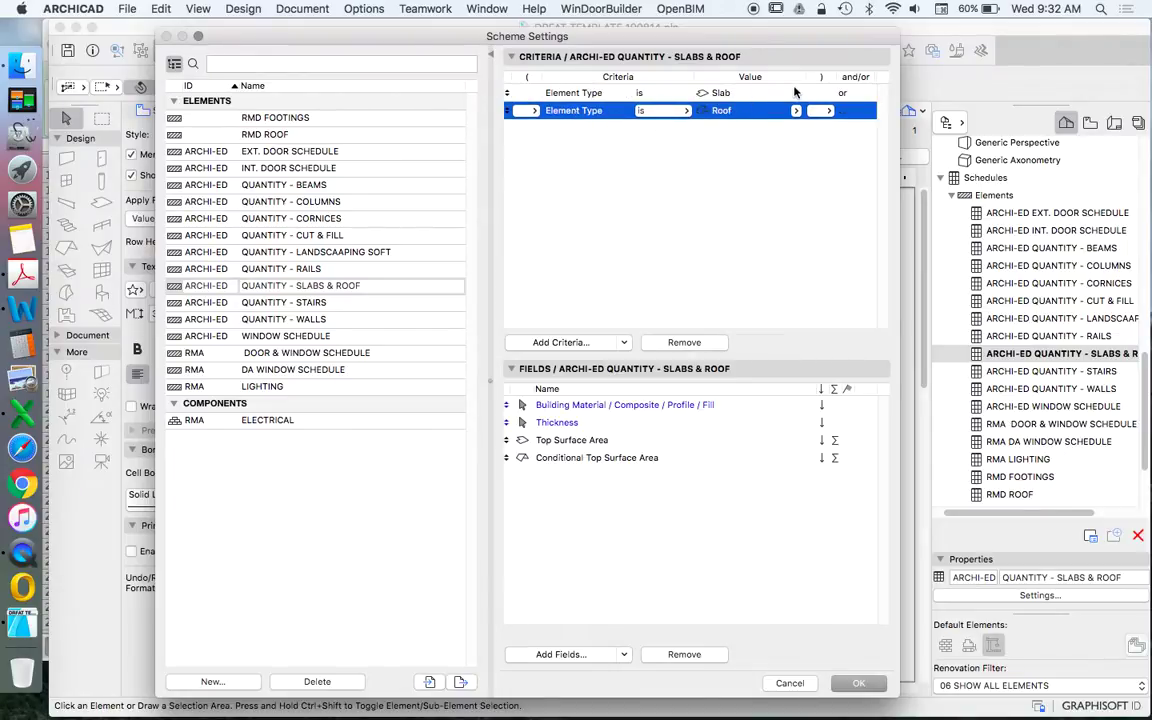
Change the operator joining the Slab and Roof criteria to "and" and apply the scheme settings.
{"action": "left_click", "coordinate": [853, 93]}
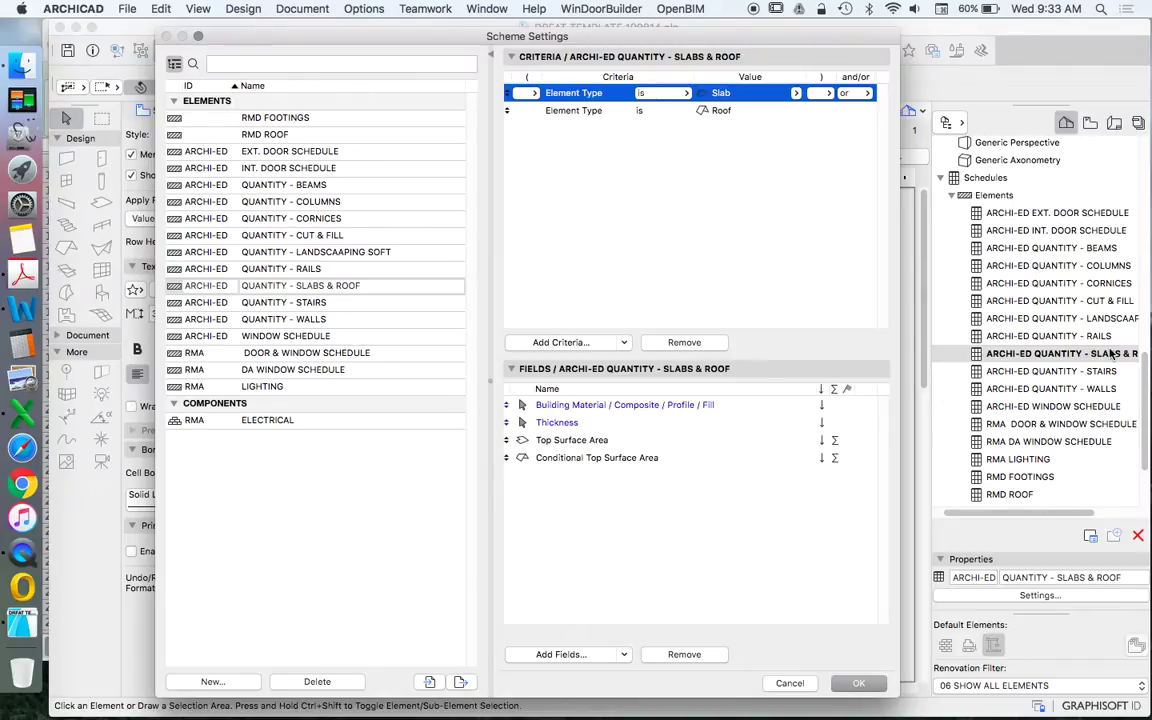
{"action": "left_click", "coordinate": [852, 92]}
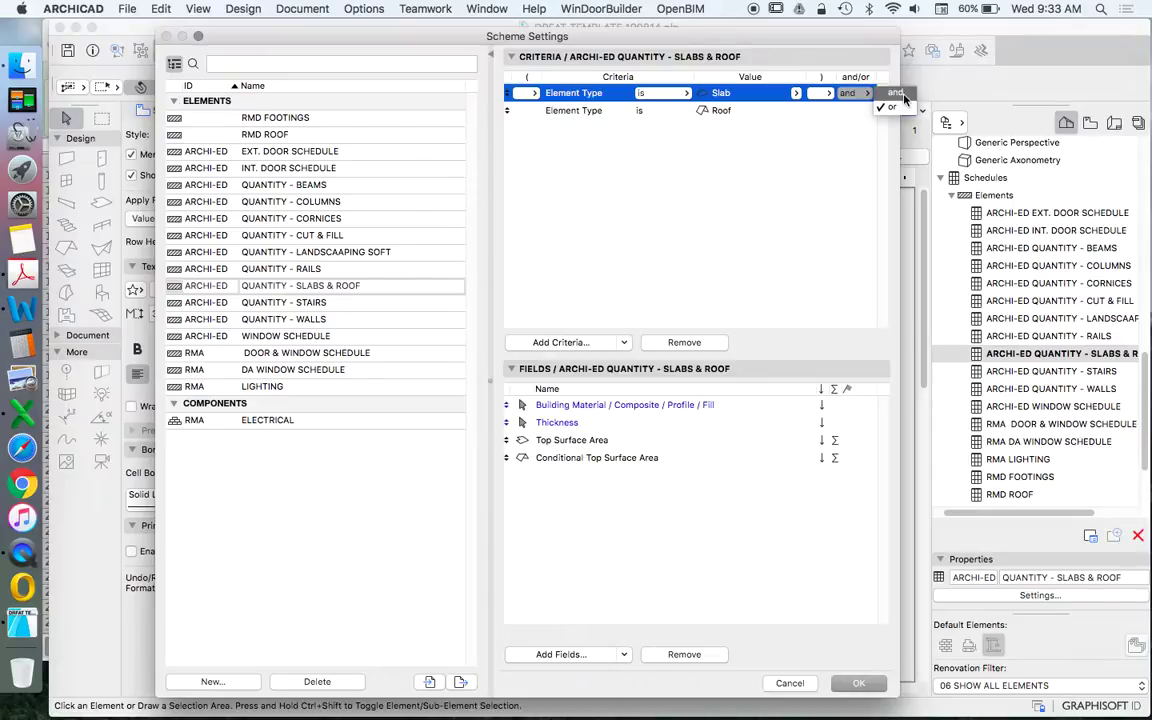
{"action": "left_click", "coordinate": [903, 94]}
{"action": "left_click", "coordinate": [858, 683]}
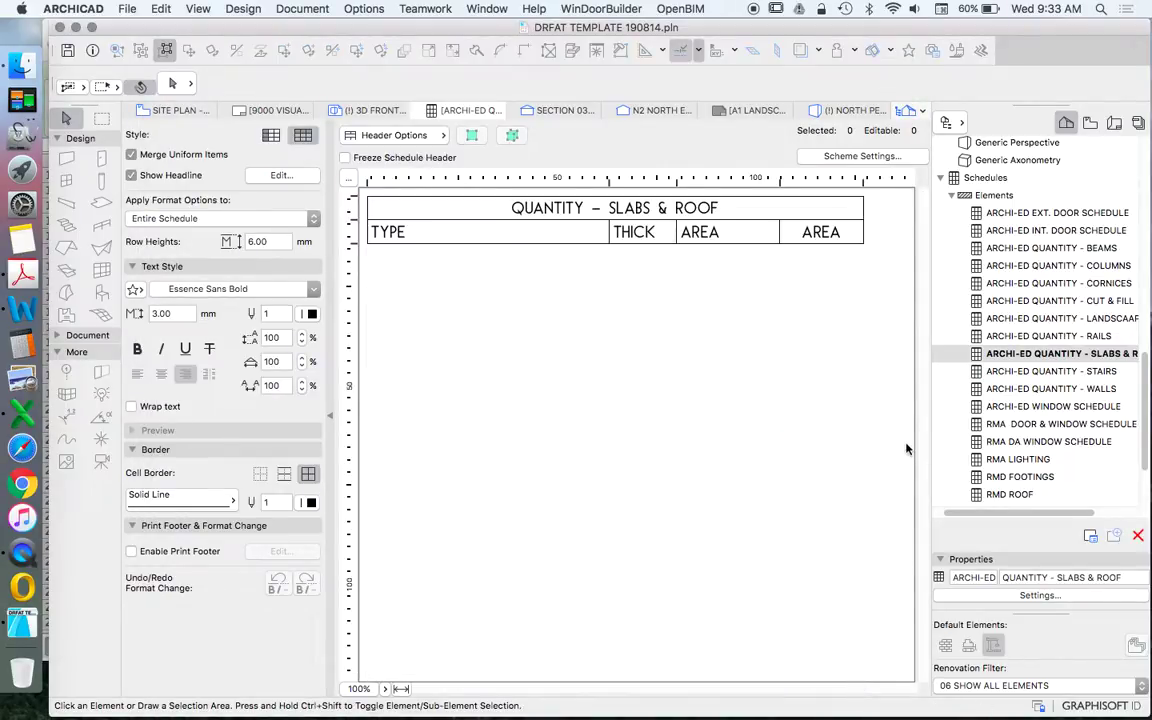
Reopen the scheme settings of the QUANTITY - SLABS & ROOF schedule and set the operator joining the Slab and Roof criteria back to "or".
{"action": "right_click", "coordinate": [985, 370]}
{"action": "left_click", "coordinate": [985, 500]}
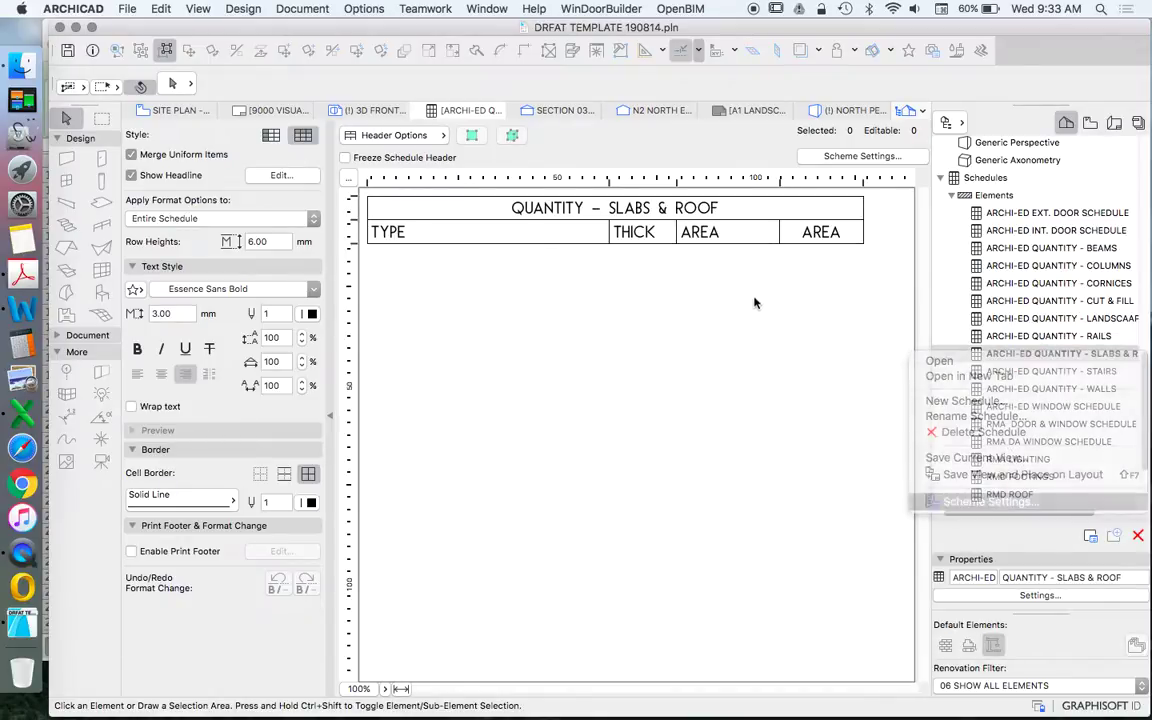
{"action": "left_click", "coordinate": [850, 93]}
{"action": "left_click", "coordinate": [879, 103]}
{"action": "left_click", "coordinate": [760, 213]}
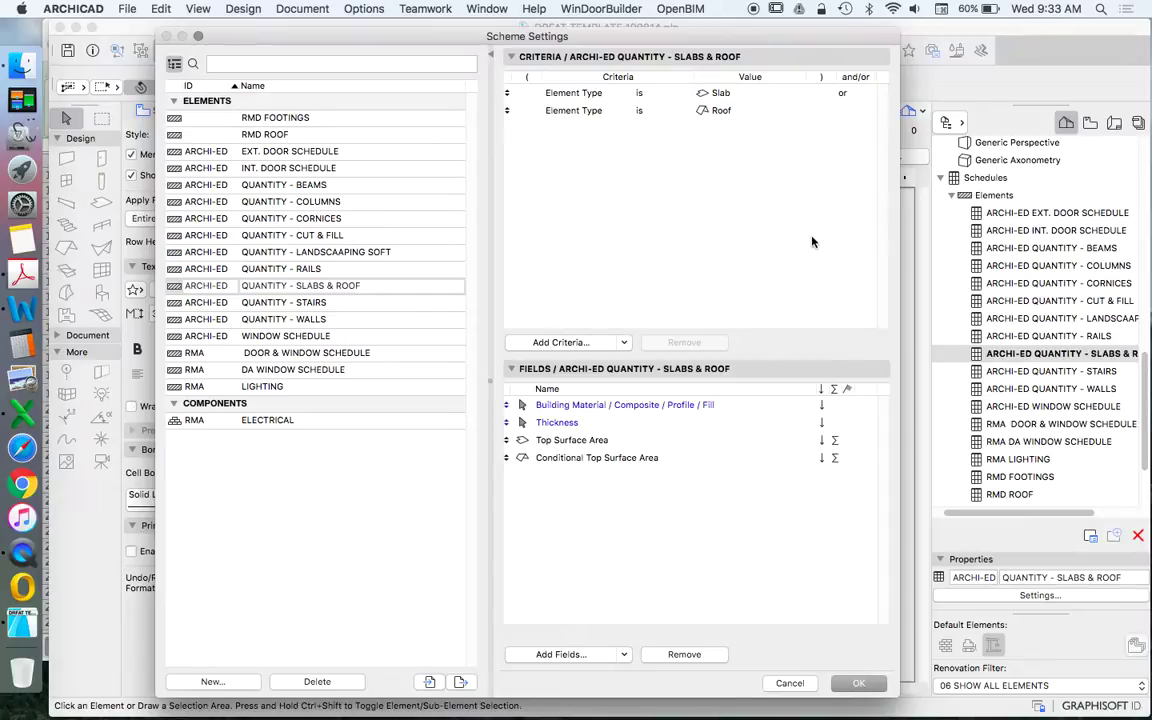
Examine the material, Thickness, Top Surface Area and Conditional Top Surface Area fields with their sum settings, and apply the scheme settings.
{"action": "left_click", "coordinate": [548, 407]}
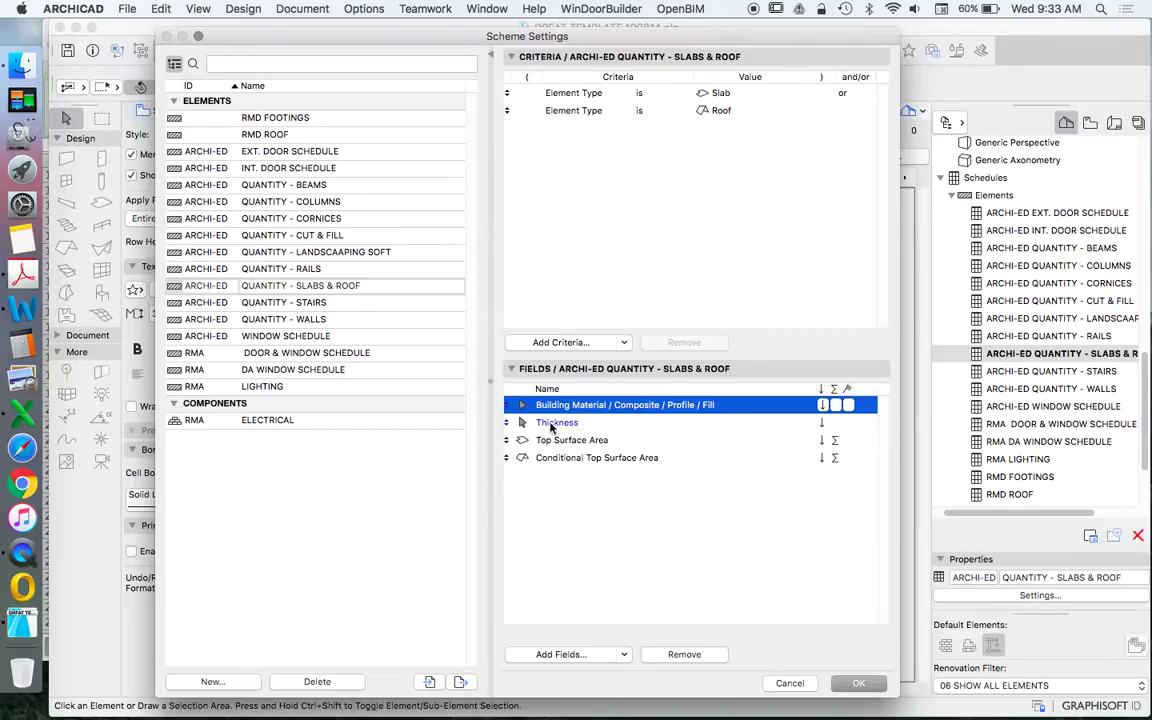
{"action": "left_click", "coordinate": [550, 424]}
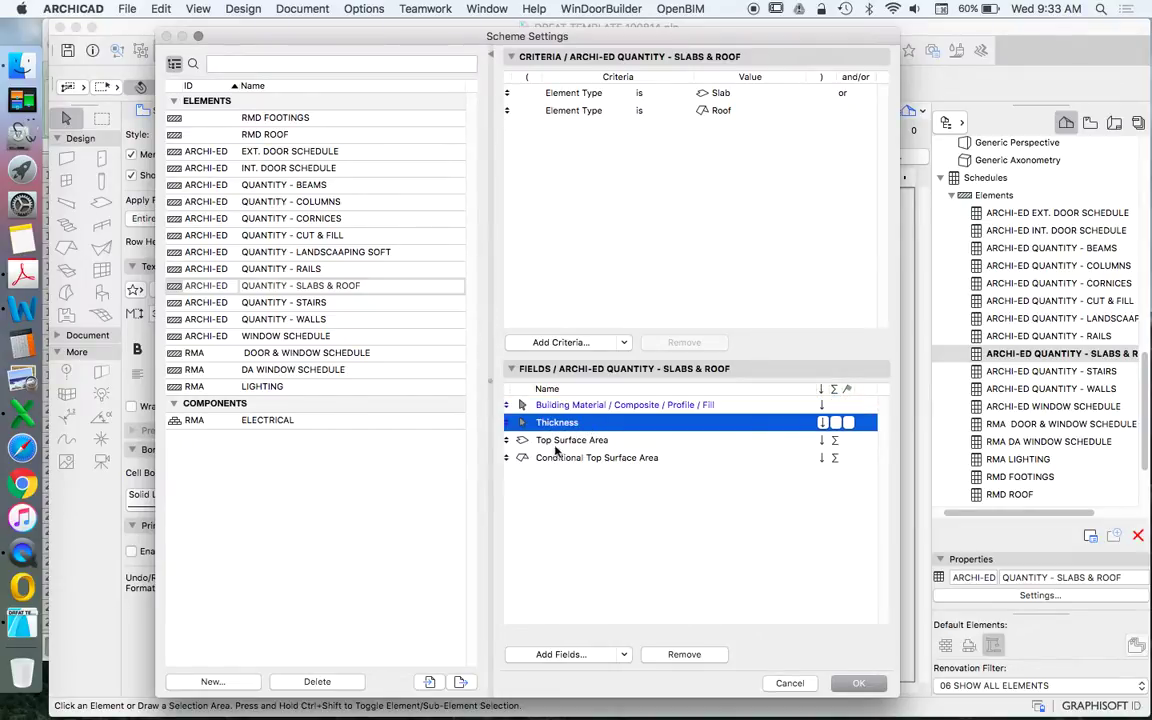
{"action": "left_click", "coordinate": [557, 442]}
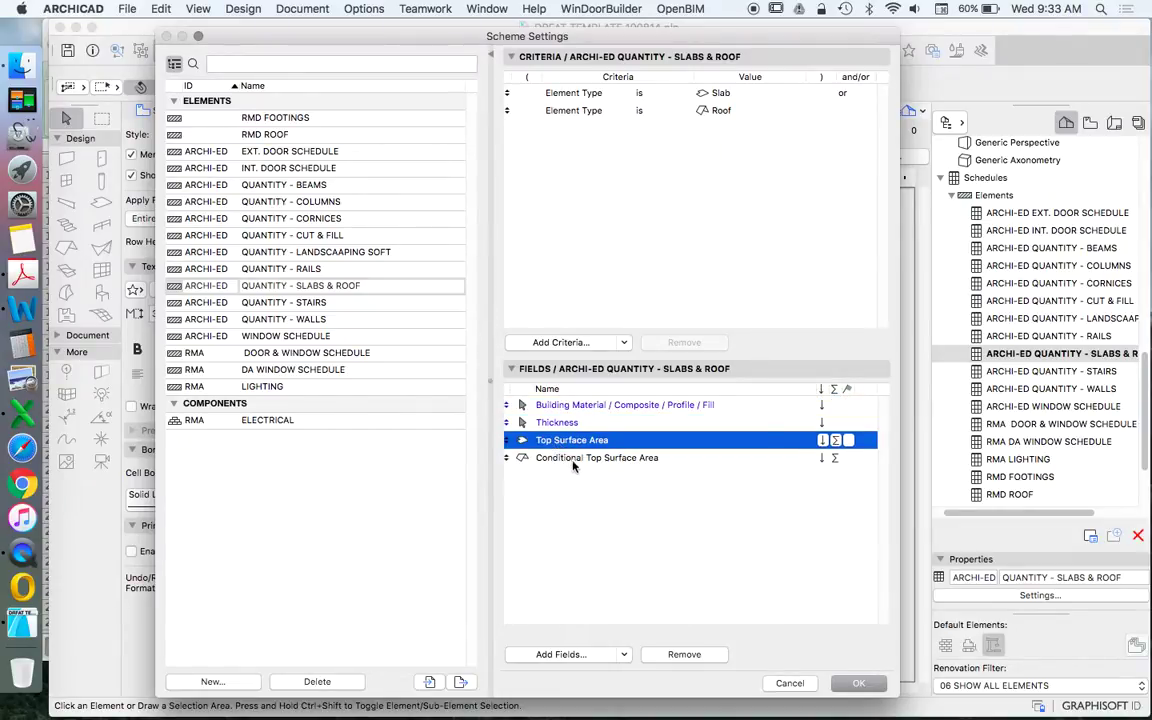
{"action": "left_click", "coordinate": [562, 460]}
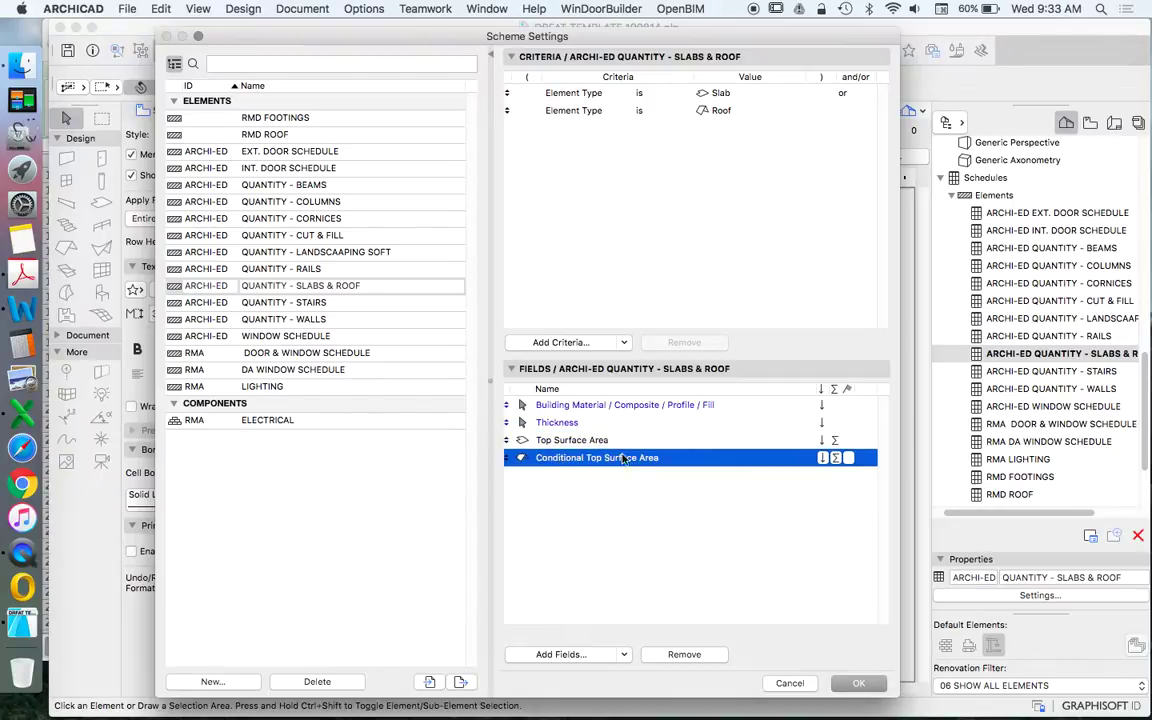
{"action": "left_click", "coordinate": [540, 441]}
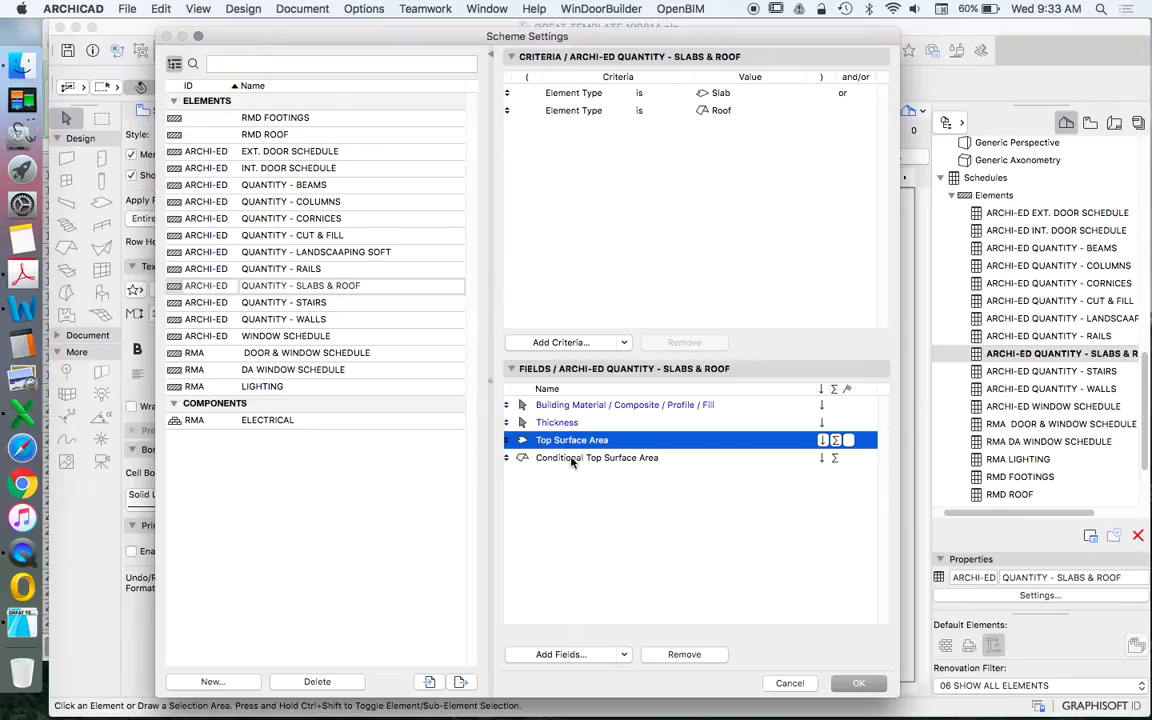
{"action": "left_click", "coordinate": [573, 460]}
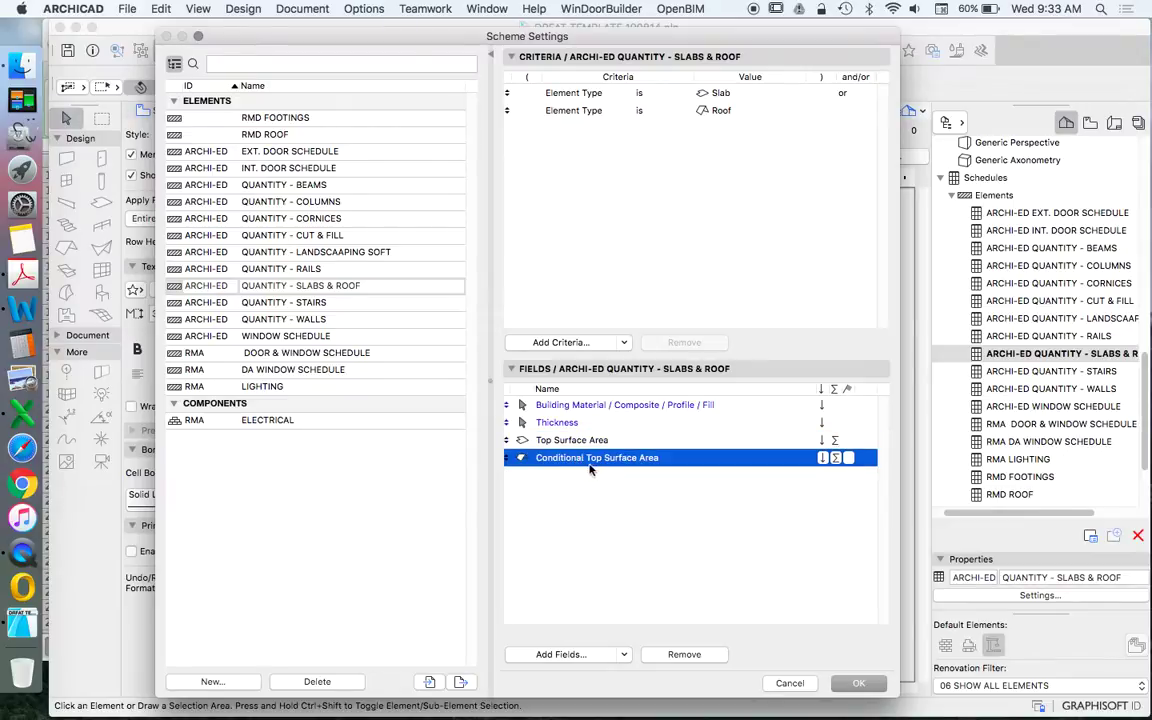
{"action": "left_click", "coordinate": [838, 443]}
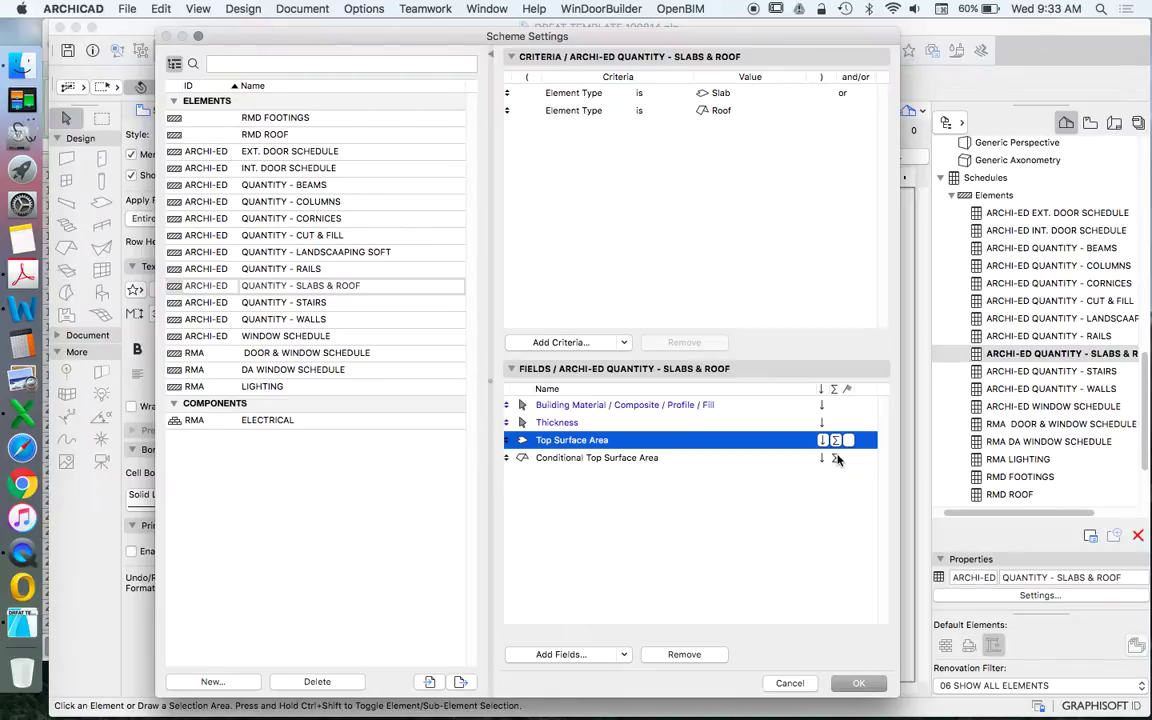
{"action": "left_click", "coordinate": [838, 461]}
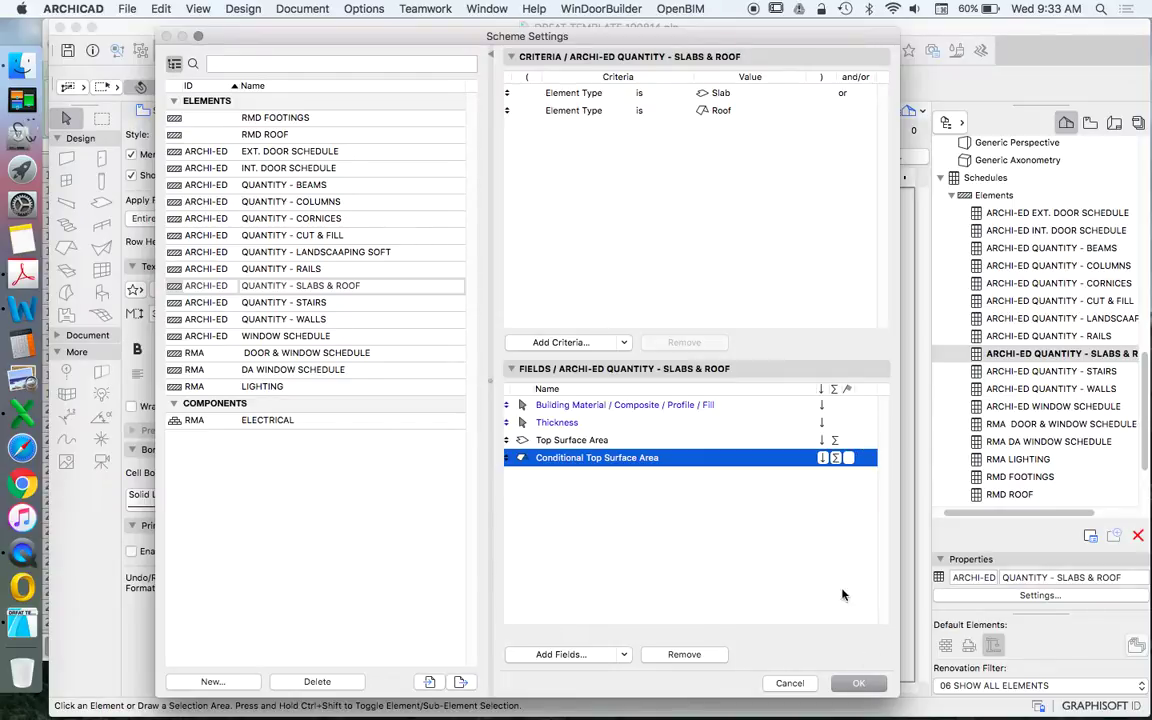
{"action": "left_click", "coordinate": [615, 406]}
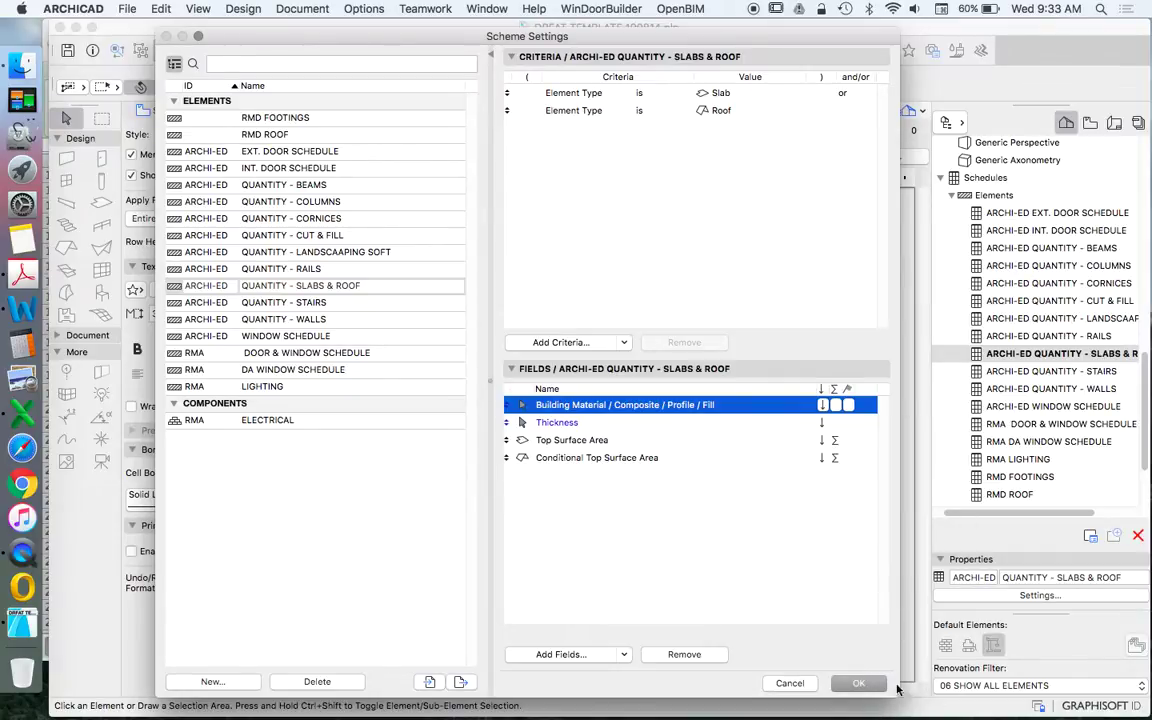
{"action": "left_click", "coordinate": [870, 684]}
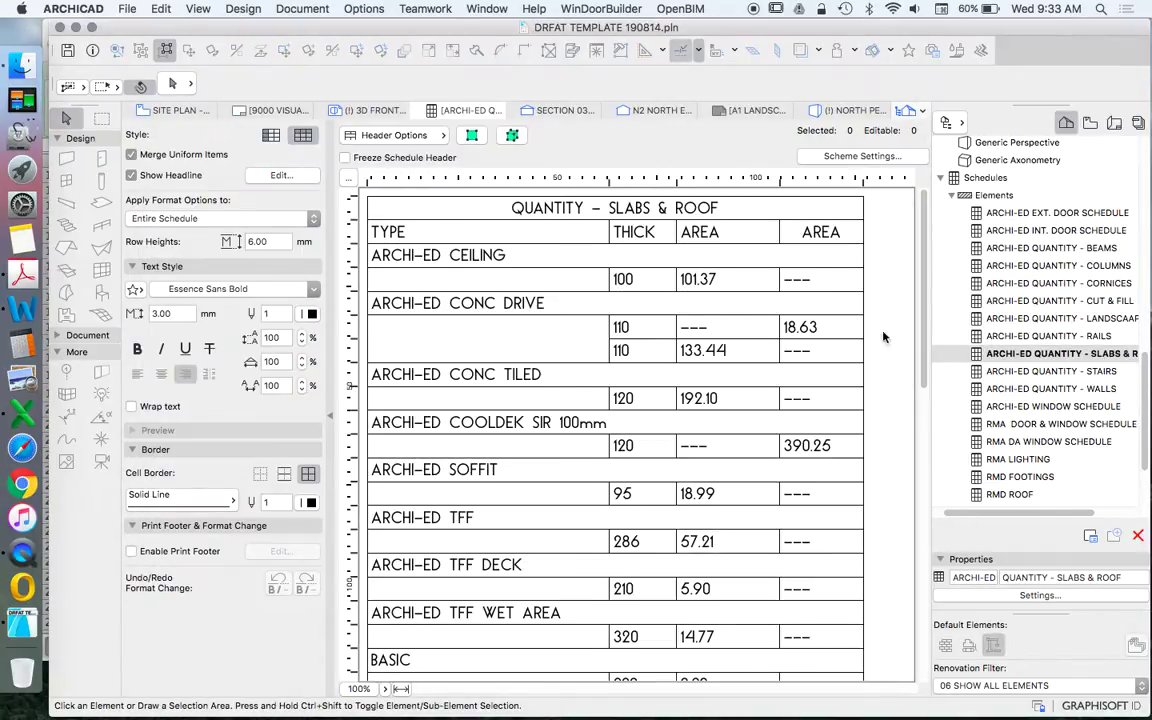
Turn off Merge Uniform Items, examine the individual slab and roof entries, and turn the option back on.
{"action": "scroll", "coordinate": [715, 318], "scroll_direction": "down", "scroll_amount": 5}
{"action": "scroll", "coordinate": [536, 272], "scroll_direction": "up", "scroll_amount": 5}
{"action": "scroll", "coordinate": [517, 240], "scroll_direction": "down", "scroll_amount": 2}
{"action": "scroll", "coordinate": [525, 209], "scroll_direction": "up", "scroll_amount": 2}
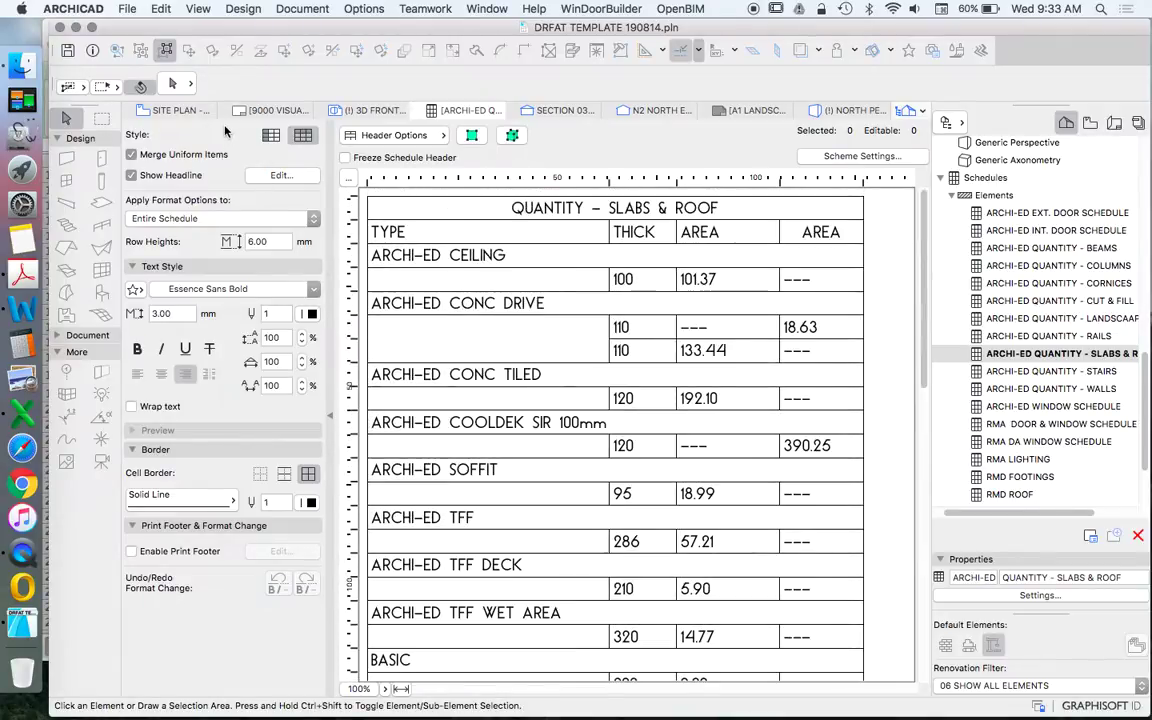
{"action": "left_click", "coordinate": [178, 154]}
{"action": "scroll", "coordinate": [717, 306], "scroll_direction": "down", "scroll_amount": 6}
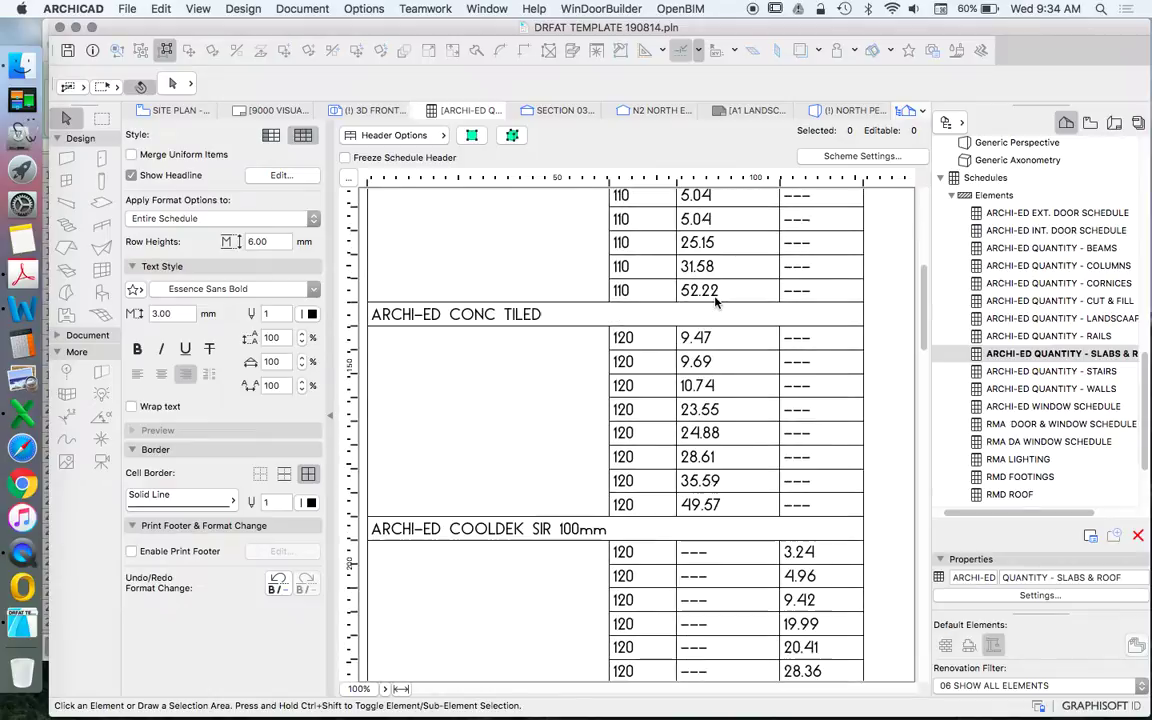
{"action": "scroll", "coordinate": [730, 272], "scroll_direction": "up", "scroll_amount": 5}
{"action": "scroll", "coordinate": [730, 272], "scroll_direction": "up", "scroll_amount": 2}
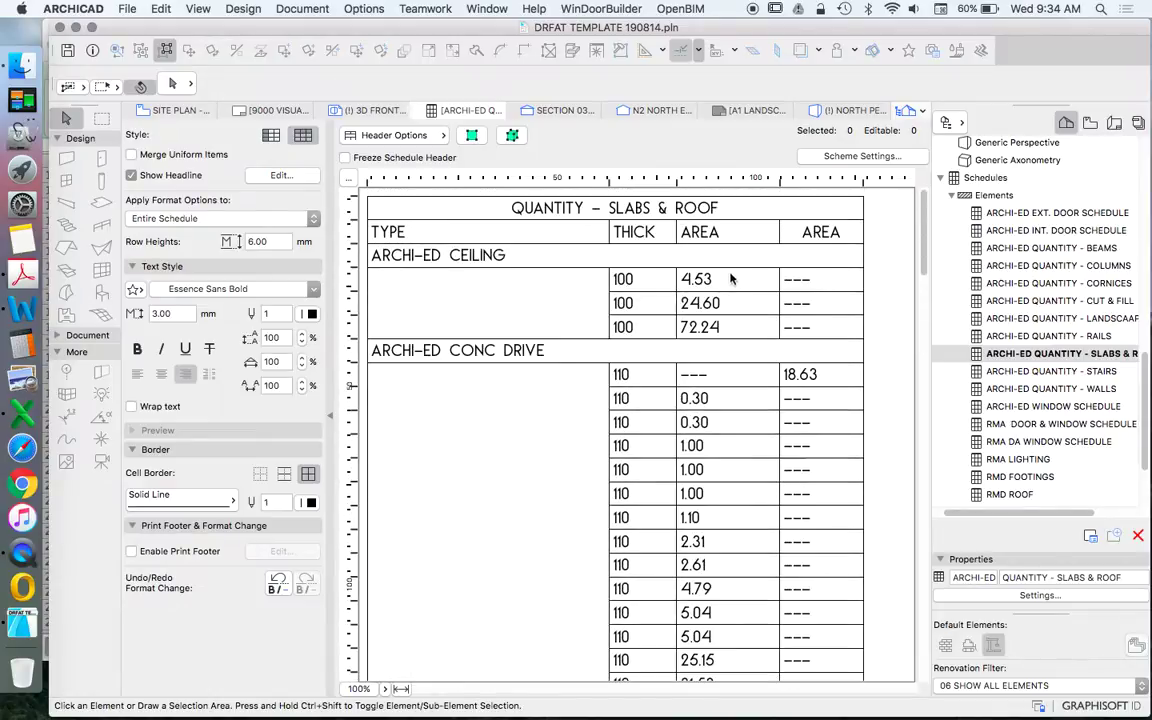
{"action": "left_click", "coordinate": [150, 152]}
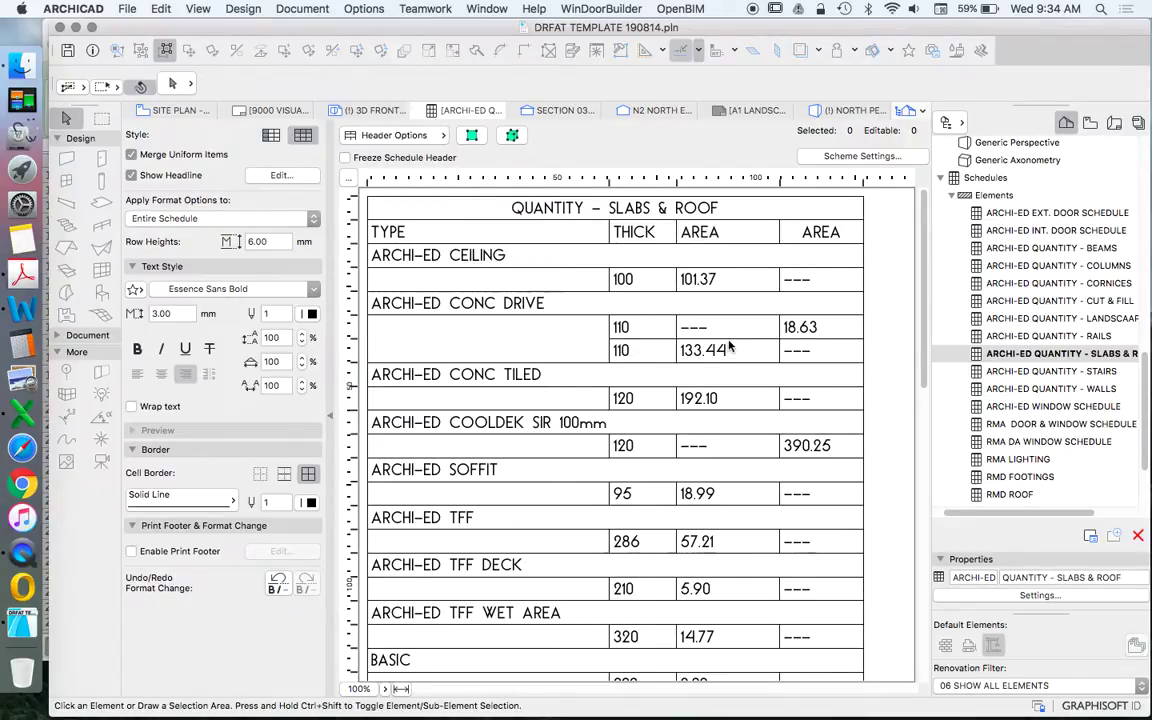
Examine the material headlines and merged rows of the slabs and roof schedule down to the totals row.
{"action": "scroll", "coordinate": [620, 290], "scroll_direction": "down", "scroll_amount": 2}
{"action": "scroll", "coordinate": [560, 285], "scroll_direction": "up", "scroll_amount": 2}
{"action": "left_click", "coordinate": [455, 255]}
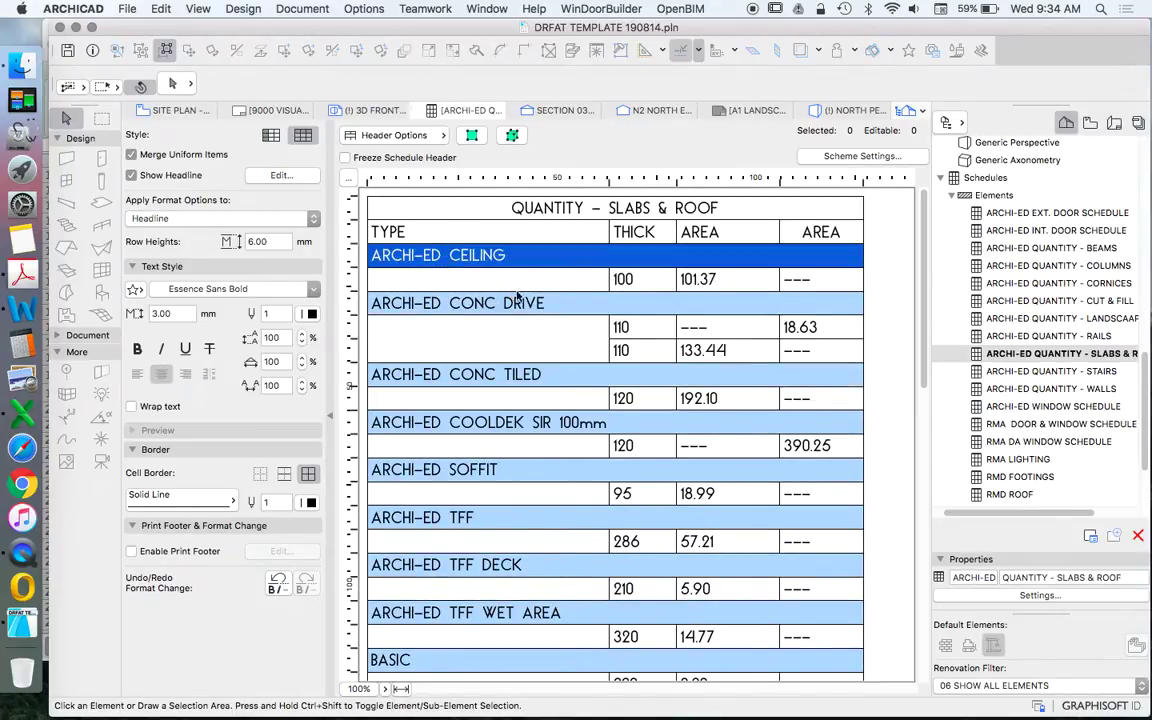
{"action": "scroll", "coordinate": [530, 298], "scroll_direction": "down", "scroll_amount": 10}
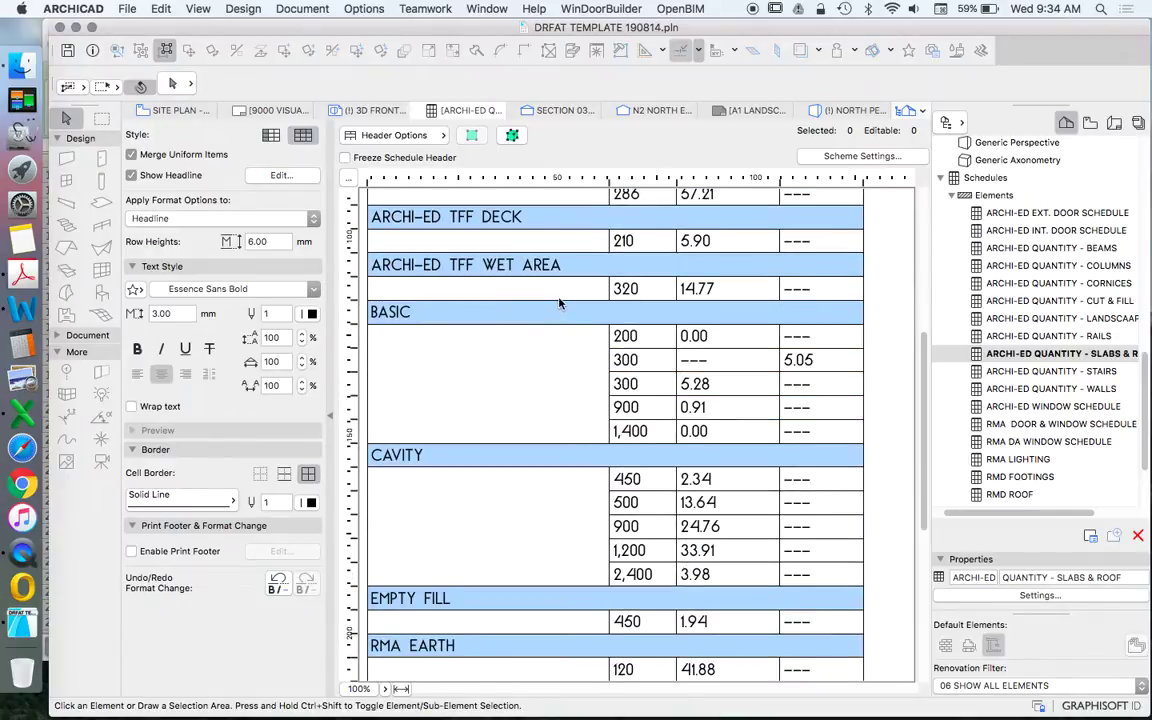
{"action": "scroll", "coordinate": [559, 302], "scroll_direction": "down", "scroll_amount": 10}
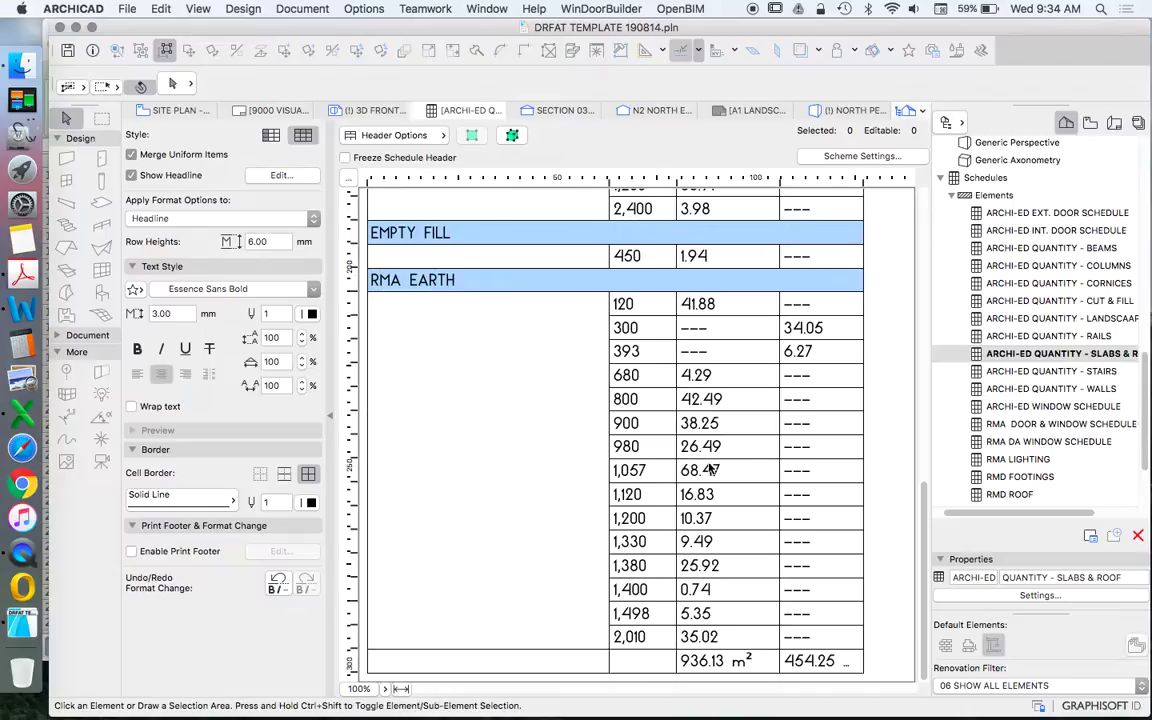
Open the ARCHI-ED QUANTITY - CUT & FILL schedule and examine the existing, fill and new terrain layers with their net volumes.
{"action": "double_click", "coordinate": [1075, 302]}
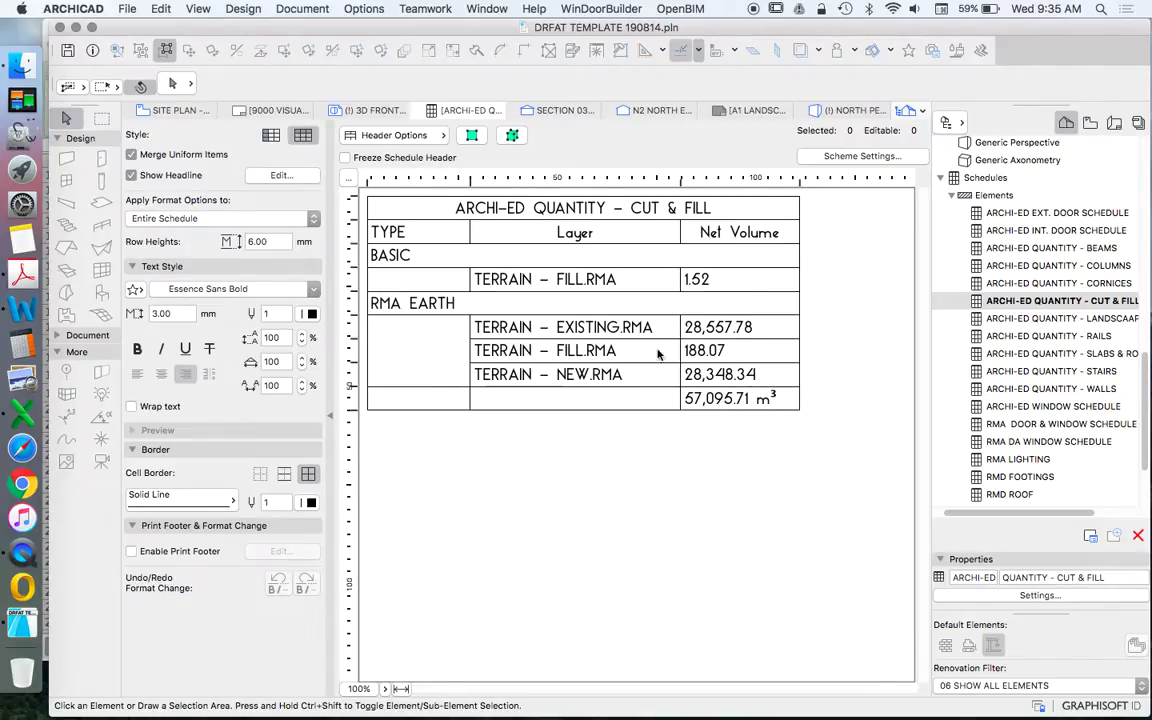
{"action": "left_click", "coordinate": [566, 377]}
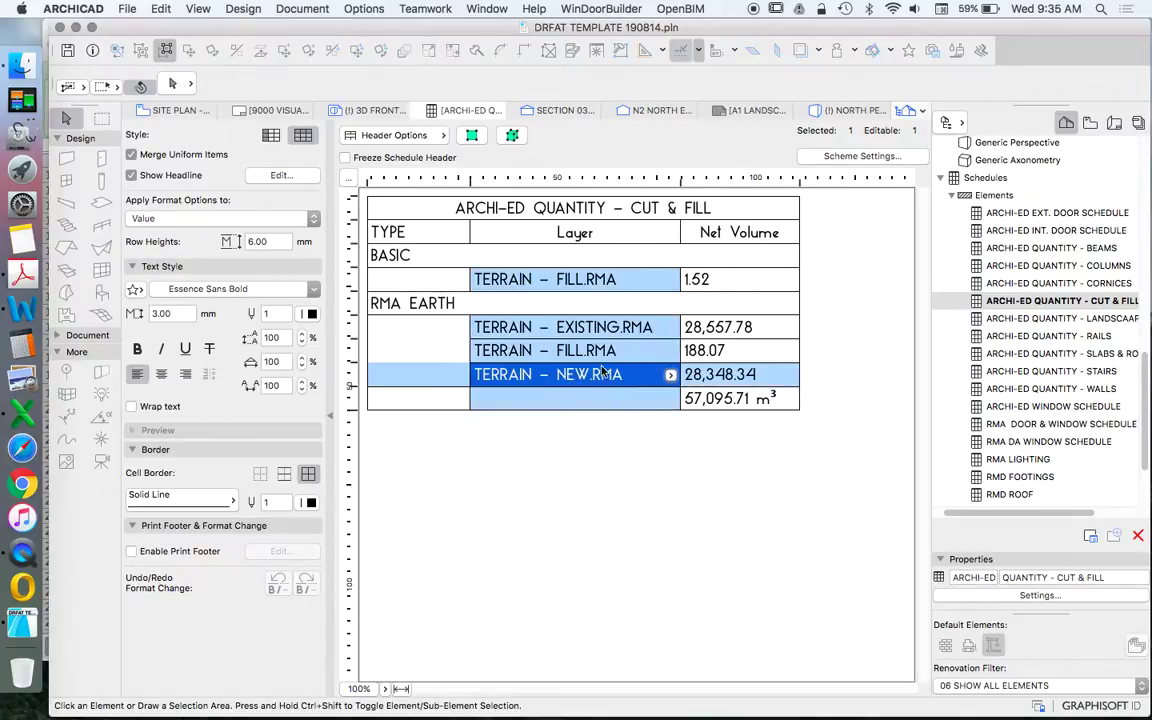
{"action": "left_click", "coordinate": [576, 352]}
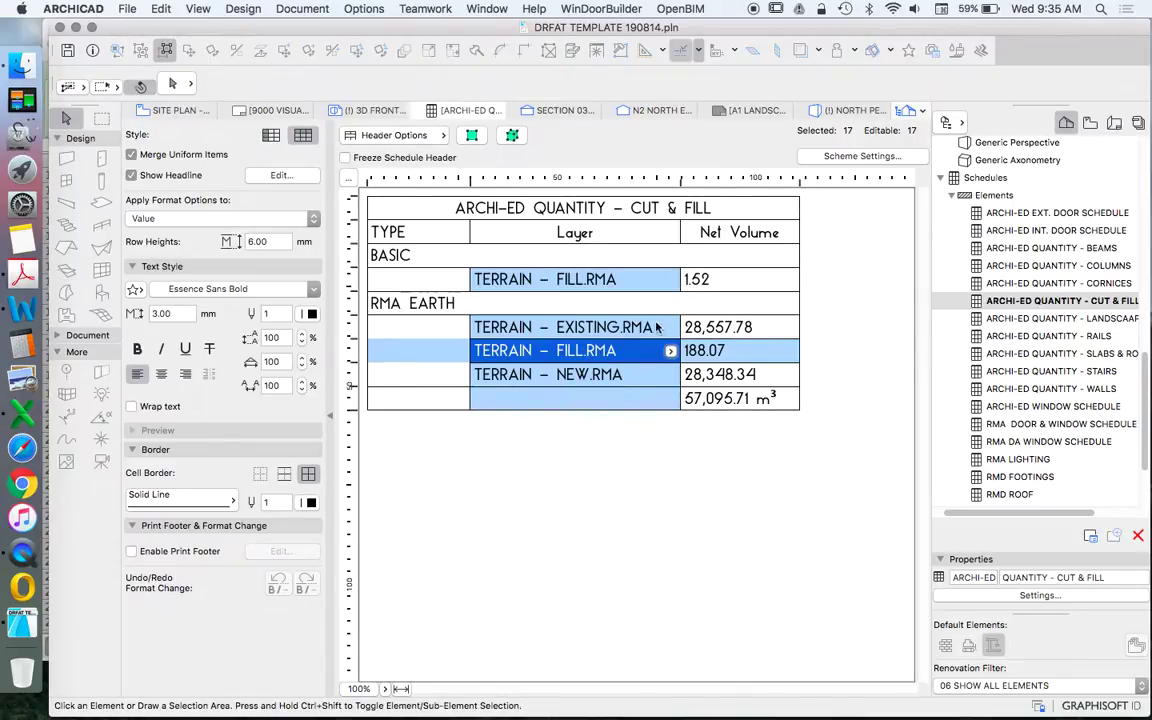
{"action": "left_click", "coordinate": [706, 329]}
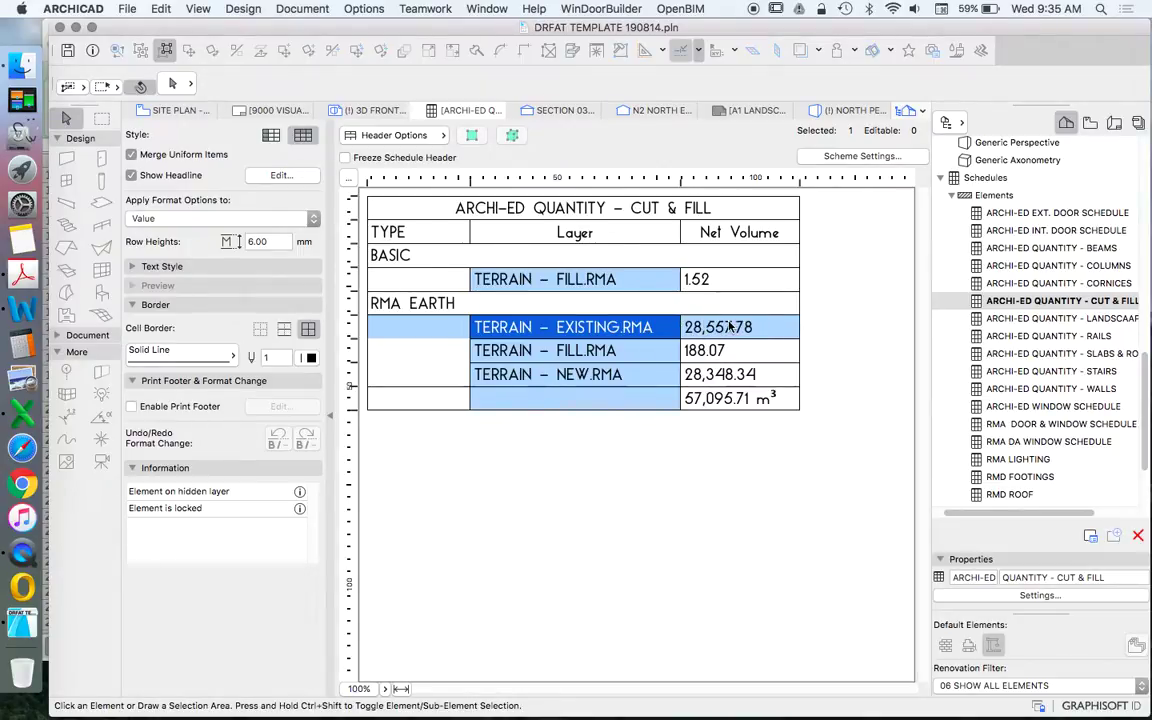
{"action": "left_click", "coordinate": [712, 388]}
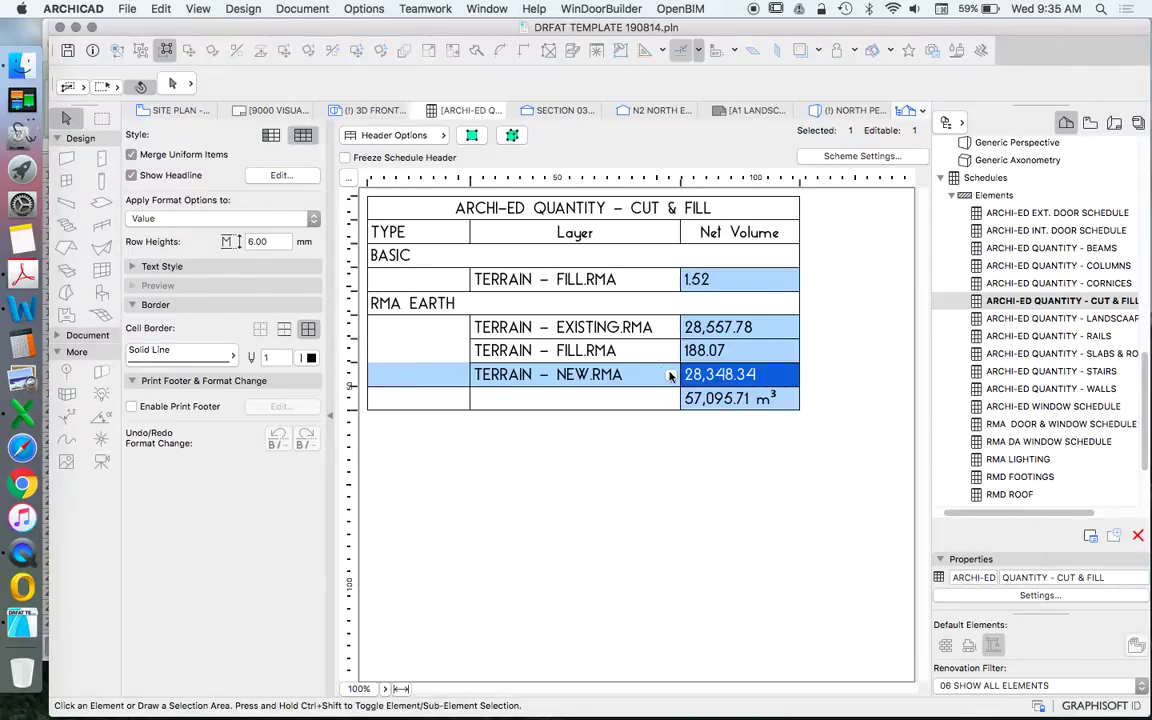
{"action": "left_click", "coordinate": [560, 350]}
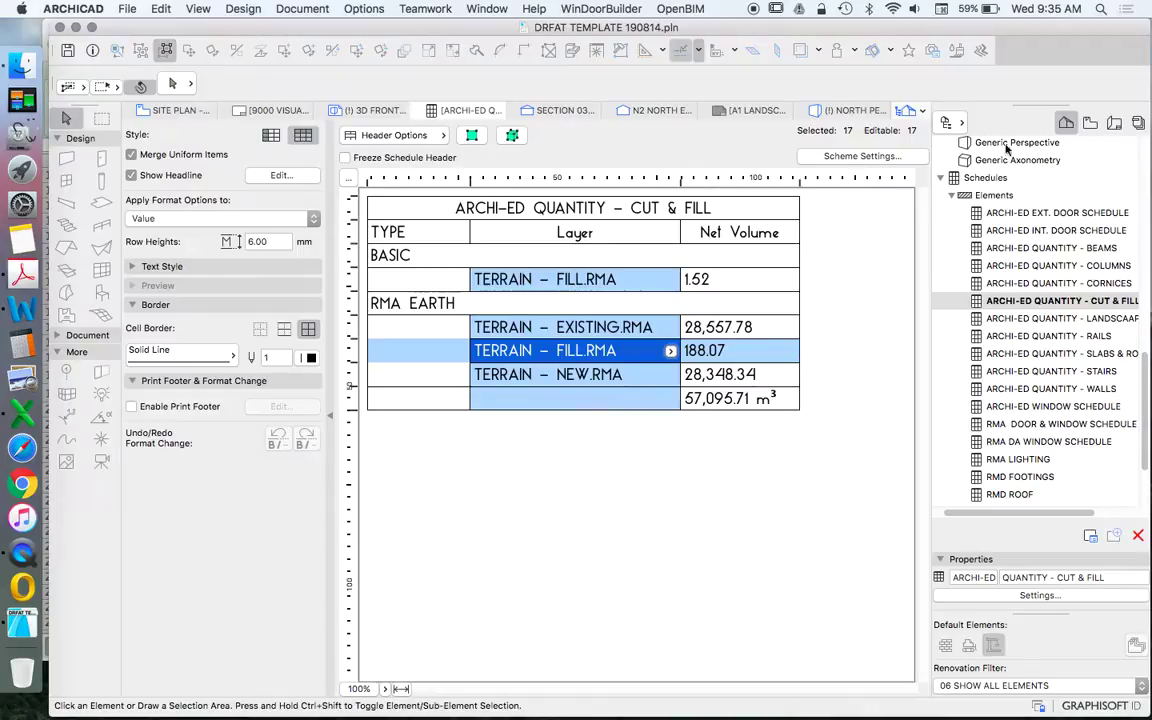
Open the 2. UPPER GROUND FLOOR story and show its whole model in the Generic Perspective 3D view.
{"action": "scroll", "coordinate": [990, 226], "scroll_direction": "up", "scroll_amount": 5}
{"action": "scroll", "coordinate": [992, 211], "scroll_direction": "up", "scroll_amount": 3}
{"action": "left_click", "coordinate": [987, 200]}
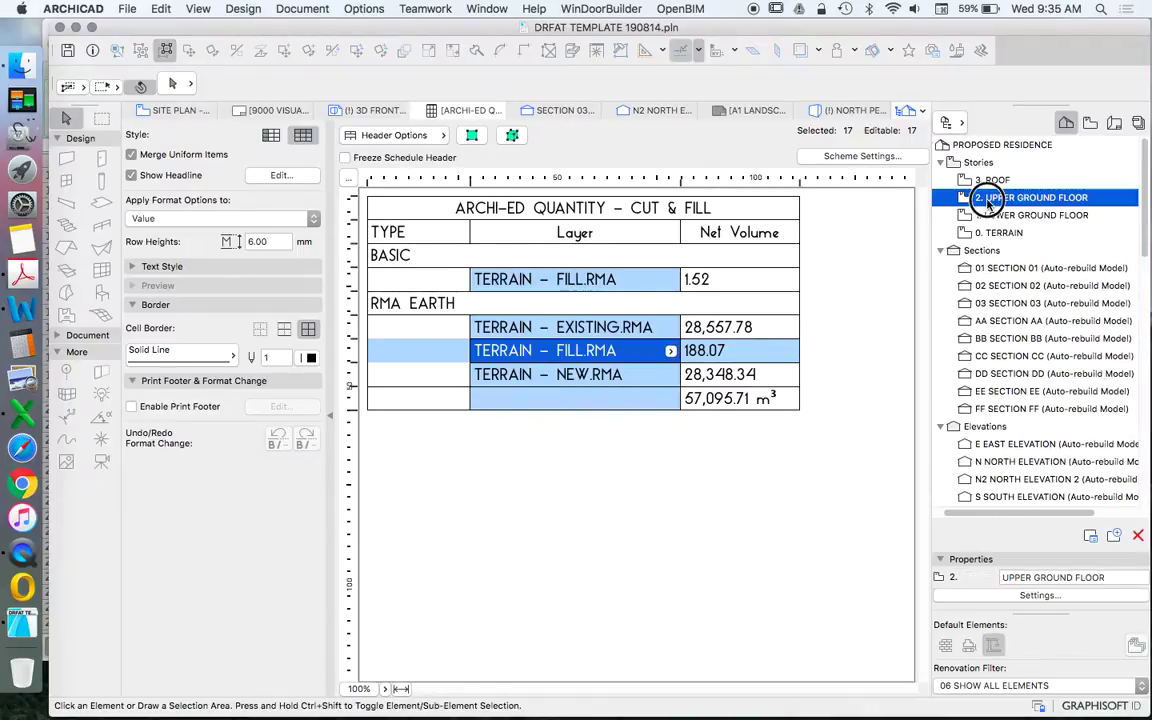
{"action": "right_click", "coordinate": [836, 236]}
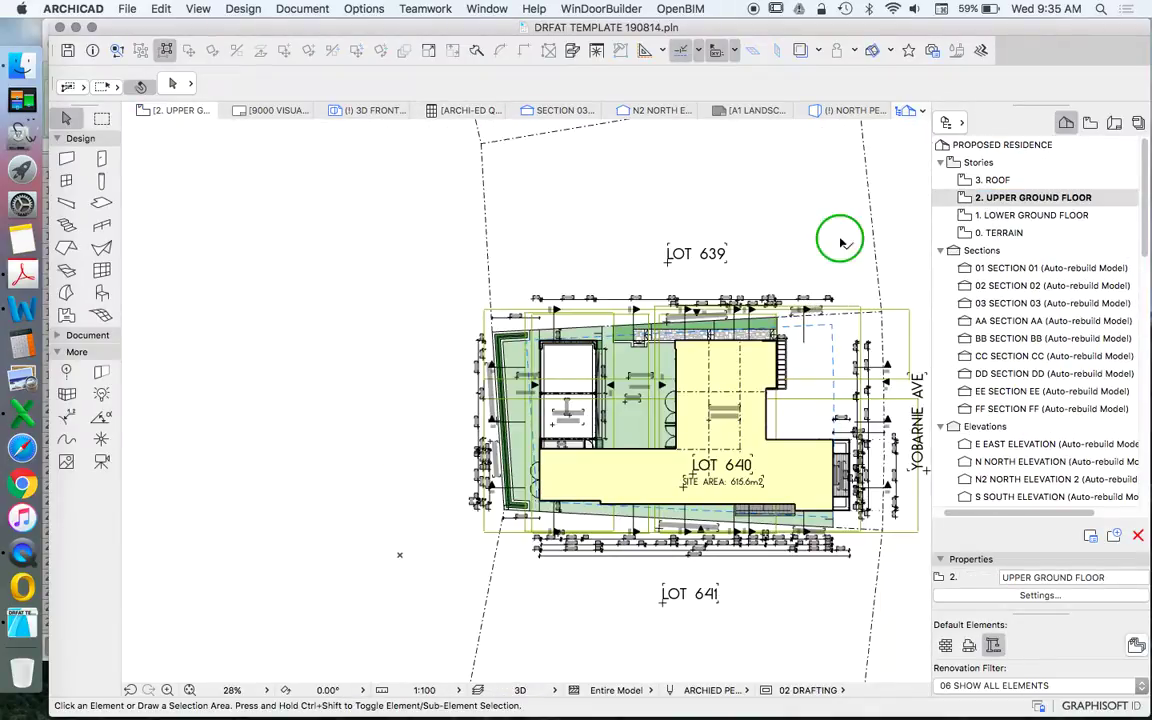
{"action": "left_click", "coordinate": [955, 463]}
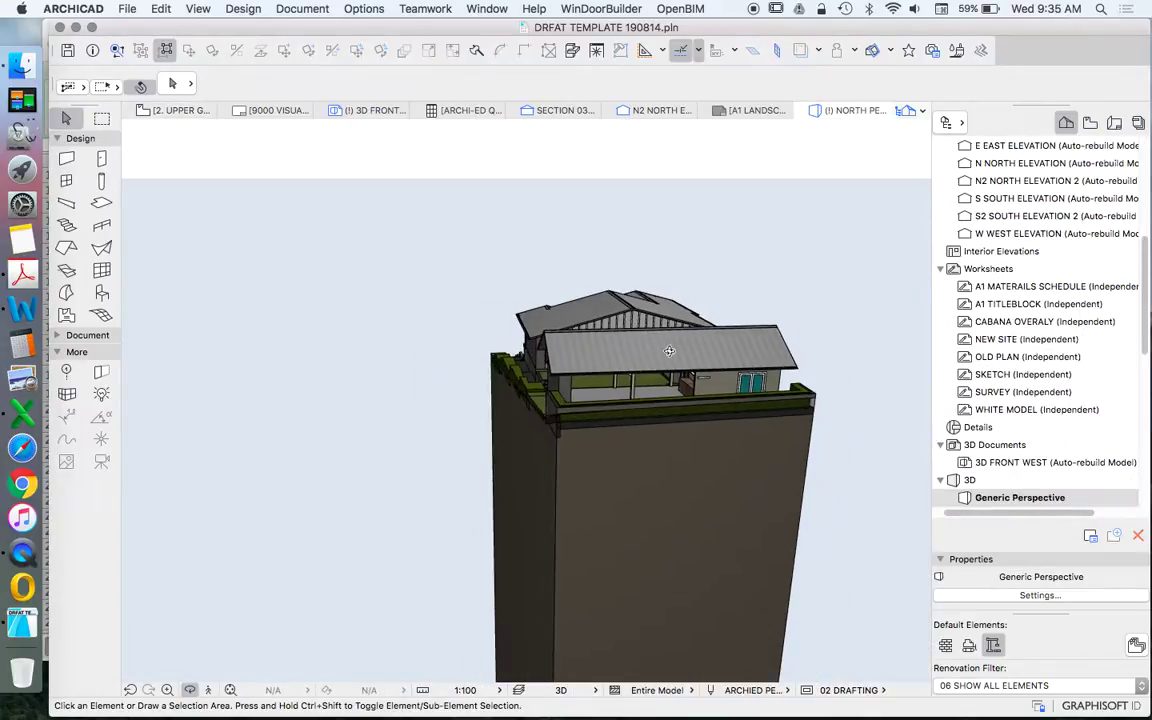
{"action": "middle_click_drag", "start_coordinate": [421, 470], "coordinate": [566, 424], "text": "shift"}
{"action": "scroll", "coordinate": [400, 405], "scroll_direction": "up", "scroll_amount": 3}
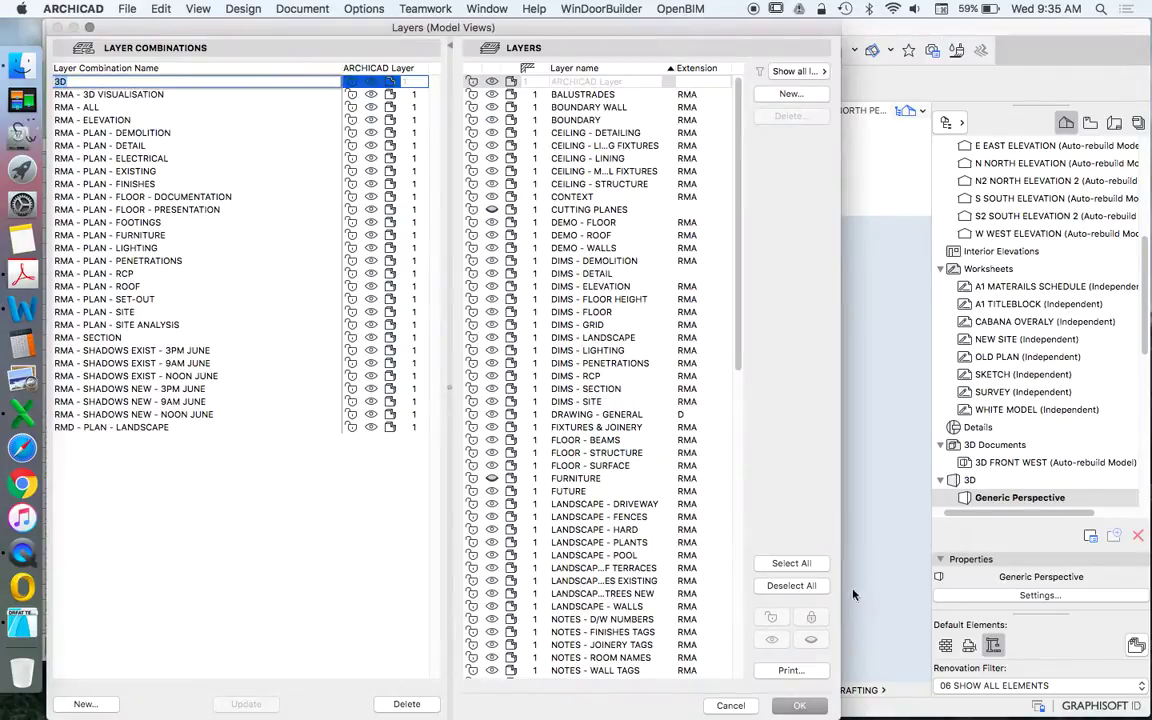
Hide all layers except TERRAIN - EXISTING, apply the layer settings, and inspect the existing terrain in 3D.
{"action": "left_click", "coordinate": [790, 563]}
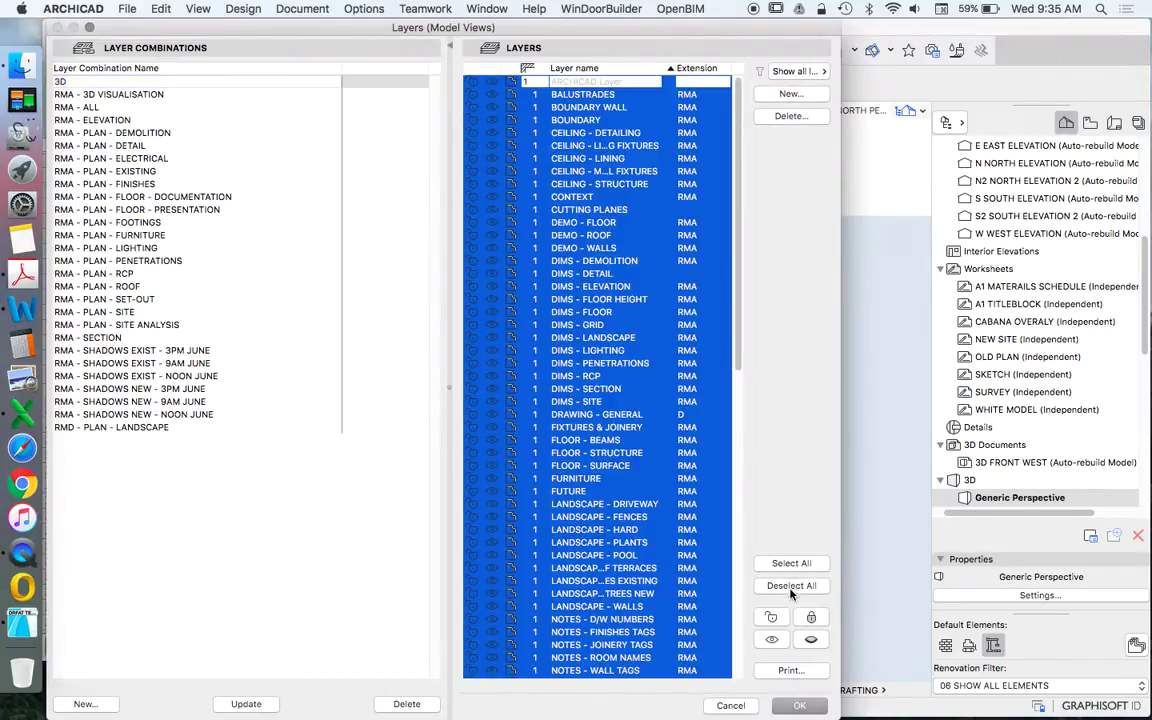
{"action": "left_click", "coordinate": [703, 527]}
{"action": "scroll", "coordinate": [632, 509], "scroll_direction": "down", "scroll_amount": 3}
{"action": "scroll", "coordinate": [632, 510], "scroll_direction": "down", "scroll_amount": 10}
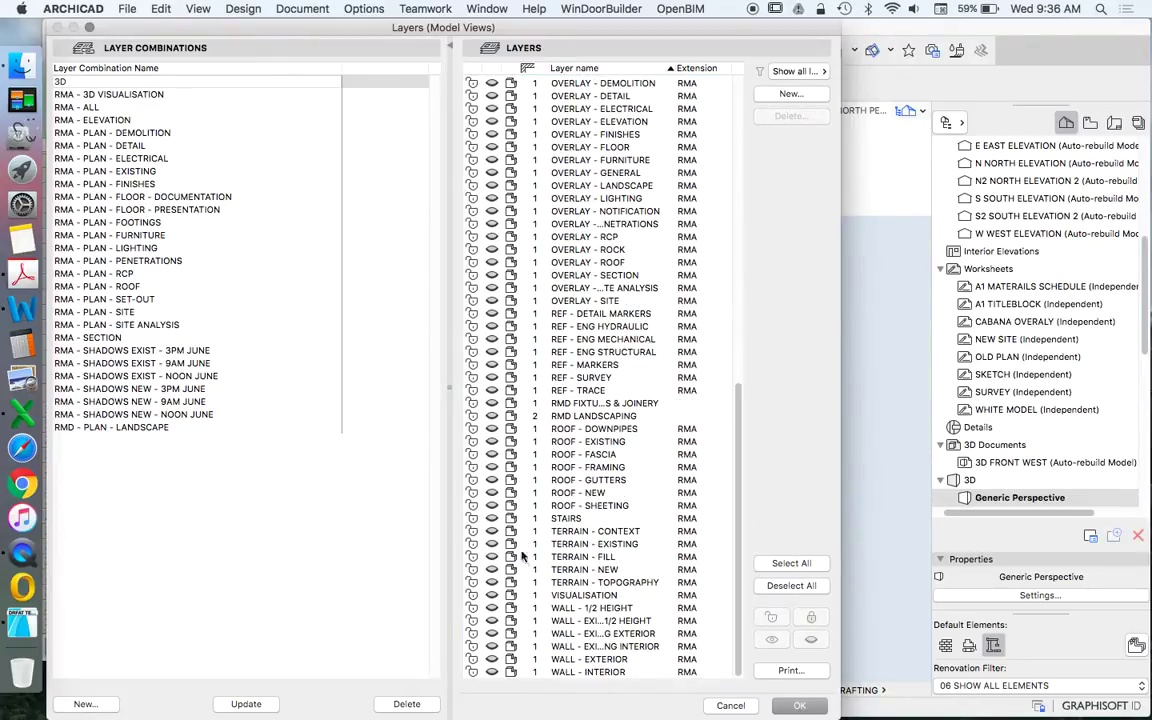
{"action": "left_click", "coordinate": [498, 544]}
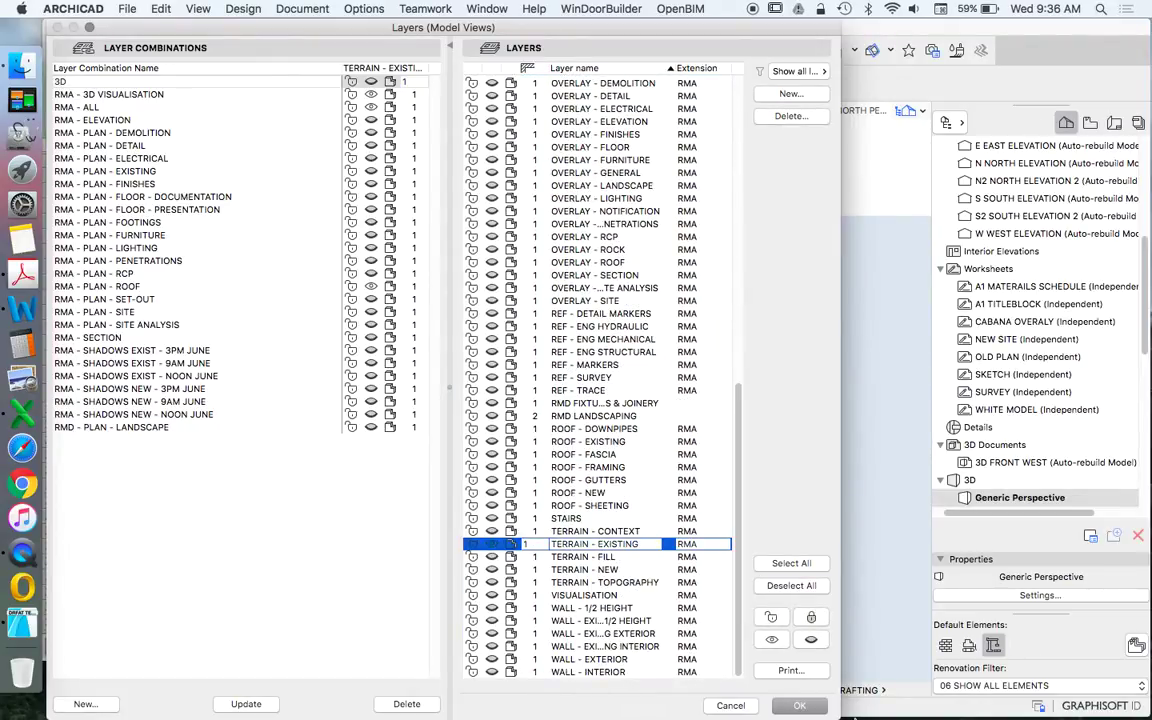
{"action": "left_click", "coordinate": [800, 704]}
{"action": "left_click", "coordinate": [190, 690]}
{"action": "mouse_move", "coordinate": [340, 560]}
{"action": "left_mouse_down"}
{"action": "mouse_move", "coordinate": [387, 561]}
{"action": "mouse_move", "coordinate": [499, 512]}
{"action": "mouse_move", "coordinate": [352, 528]}
{"action": "mouse_move", "coordinate": [480, 432]}
{"action": "mouse_move", "coordinate": [368, 442]}
{"action": "left_mouse_up"}
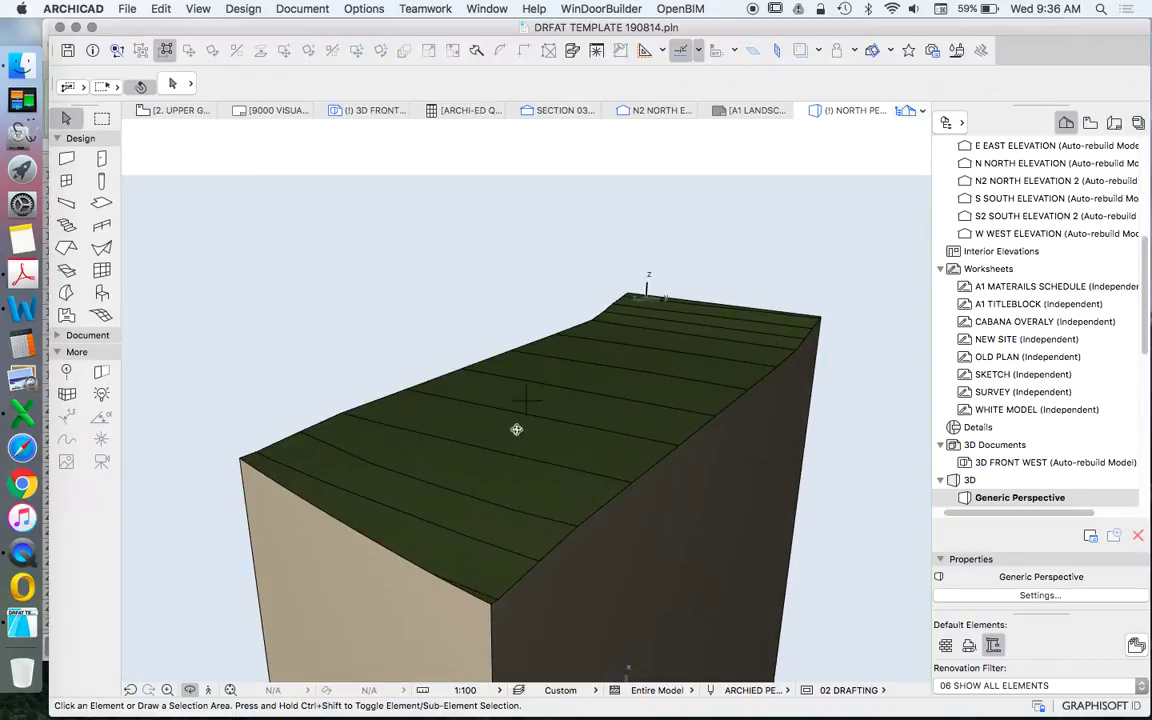
Show the TERRAIN - NEW layer, hide TERRAIN - EXISTING, and apply the layer settings to the 3D view.
{"action": "key", "text": "super+l"}
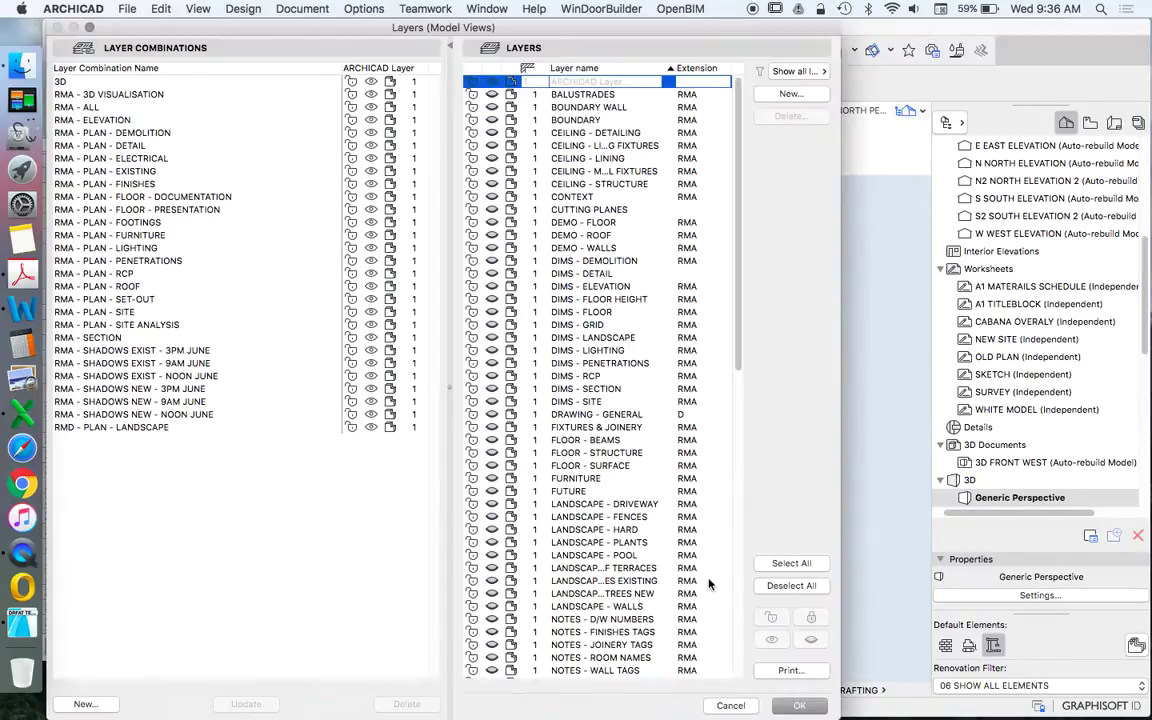
{"action": "scroll", "coordinate": [659, 578], "scroll_direction": "down", "scroll_amount": 10}
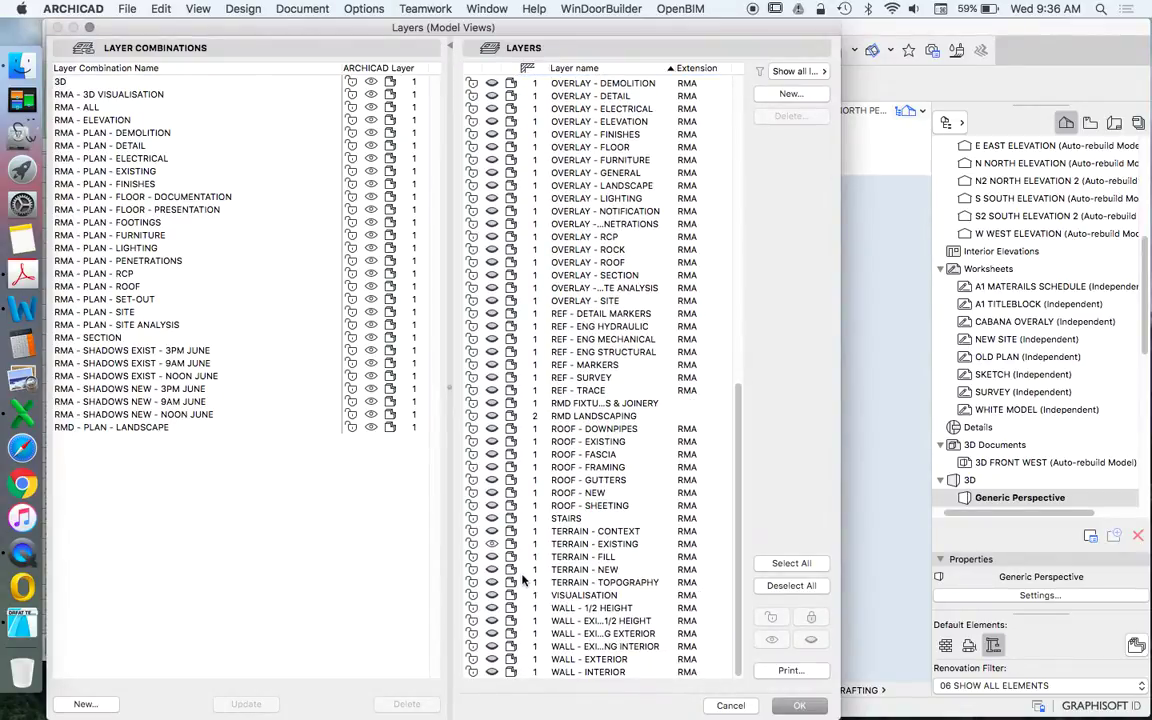
{"action": "left_click", "coordinate": [492, 571]}
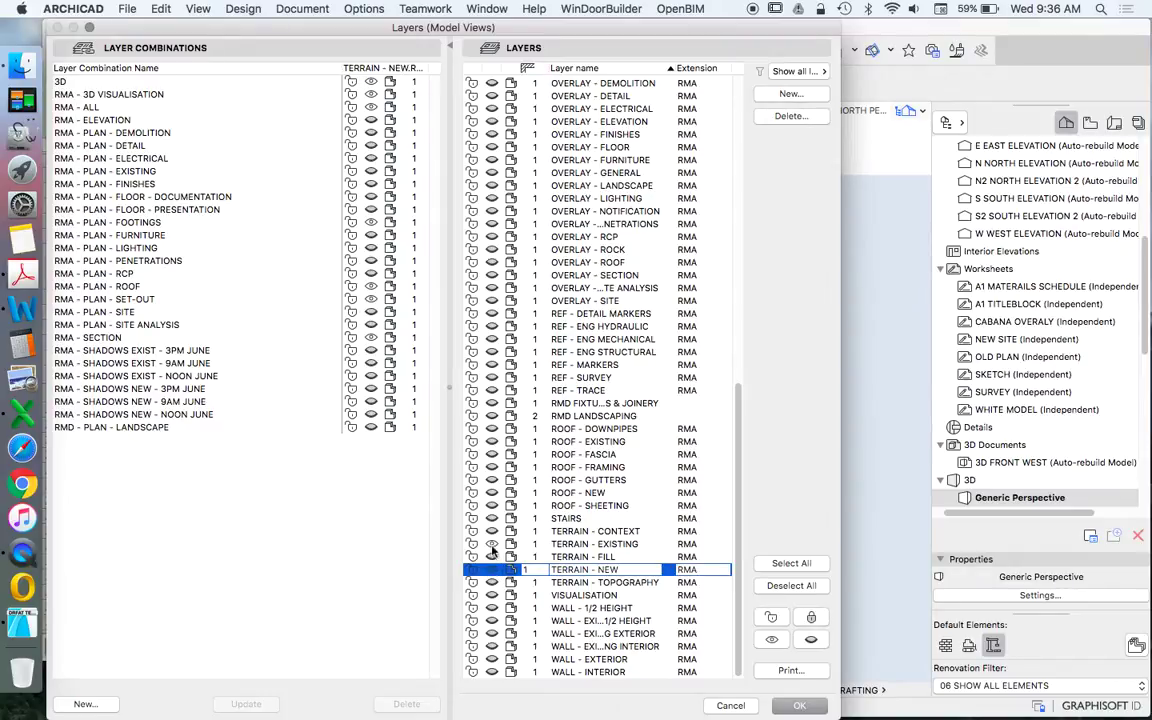
{"action": "left_click", "coordinate": [492, 543]}
{"action": "left_click", "coordinate": [798, 705]}
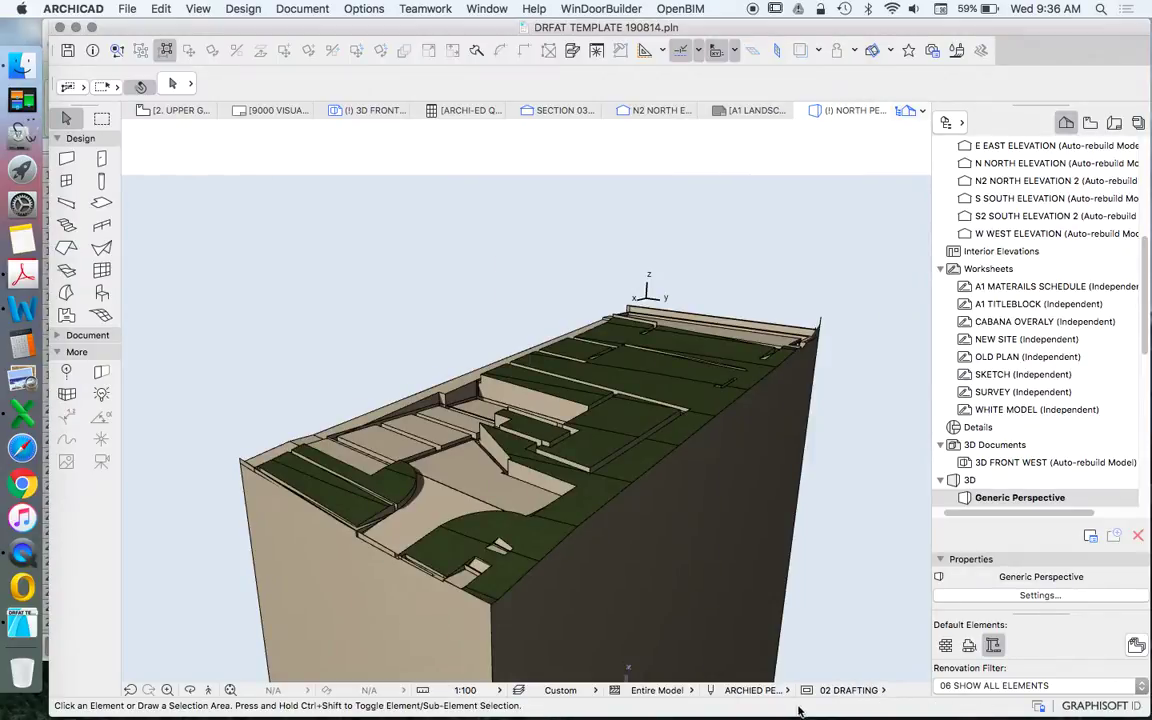
Examine the new terrain mesh in 3D from several sides, including its cut platforms and the footing trenches.
{"action": "left_click", "coordinate": [189, 690]}
{"action": "left_click_drag", "start_coordinate": [339, 527], "coordinate": [533, 556]}
{"action": "middle_click_drag", "start_coordinate": [625, 505], "coordinate": [464, 376], "text": "shift"}
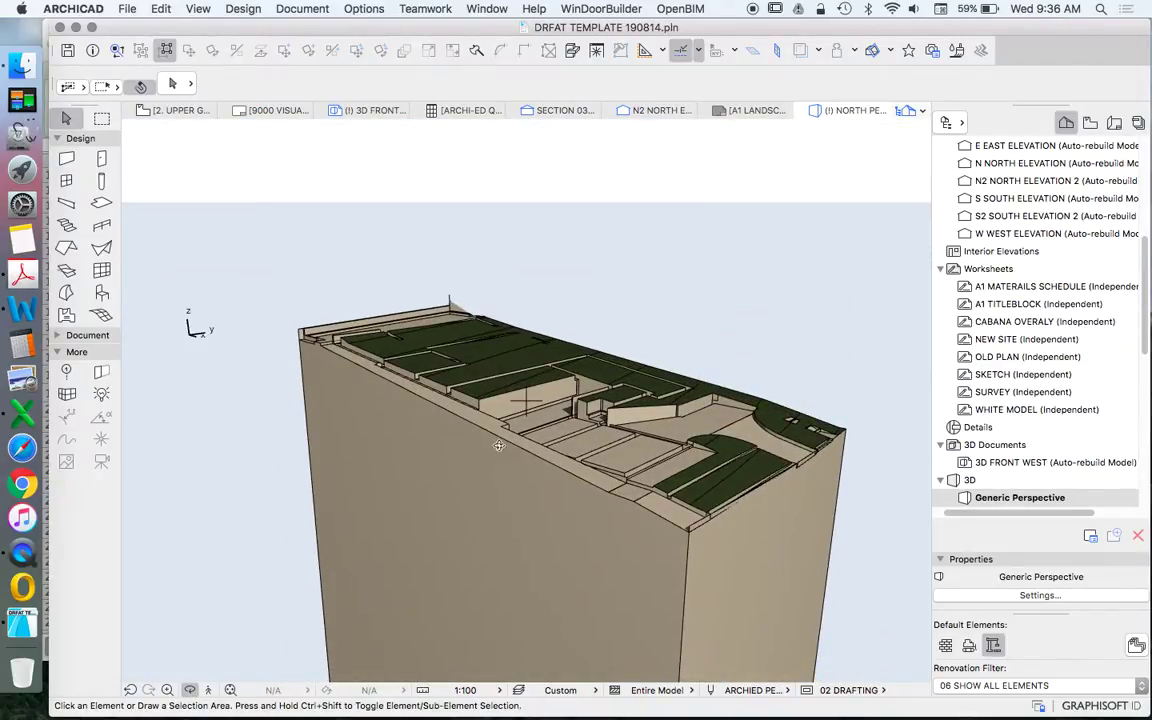
{"action": "middle_click_drag", "start_coordinate": [625, 432], "coordinate": [675, 451], "text": "shift"}
{"action": "mouse_move", "coordinate": [250, 311]}
{"action": "middle_mouse_down", "text": "shift"}
{"action": "mouse_move", "coordinate": [465, 301]}
{"action": "mouse_move", "coordinate": [409, 327]}
{"action": "mouse_move", "coordinate": [252, 321]}
{"action": "middle_mouse_up", "text": "shift"}
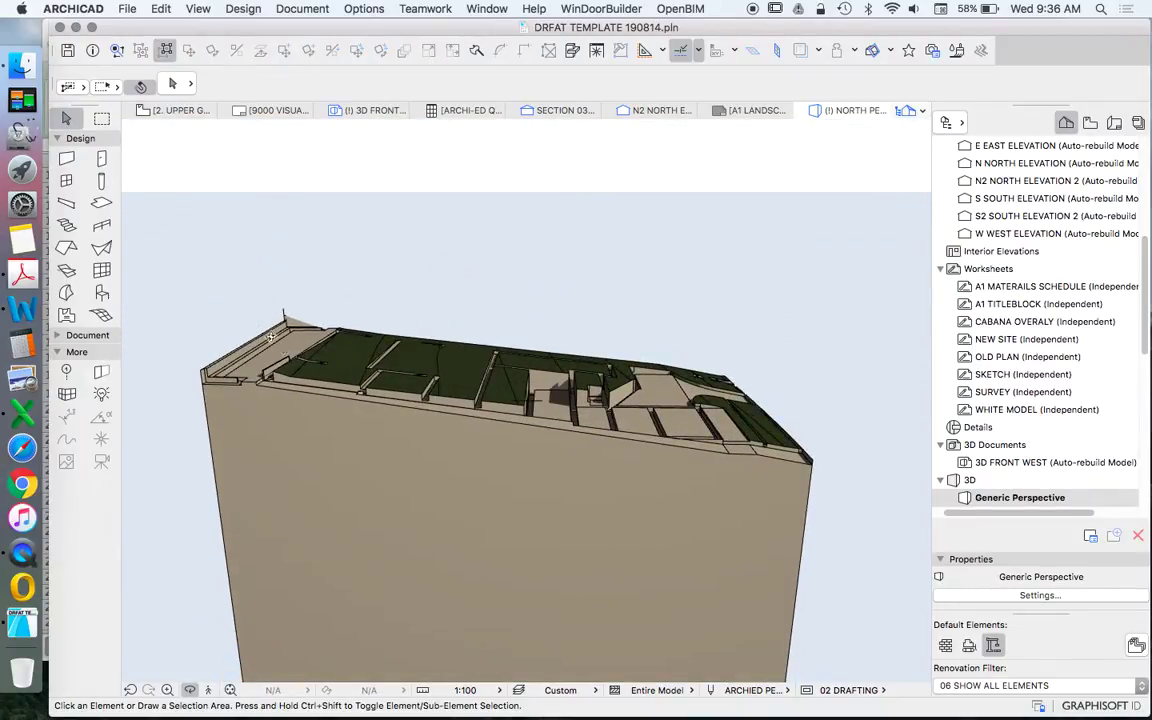
{"action": "middle_click_drag", "start_coordinate": [675, 355], "coordinate": [509, 368], "text": "shift"}
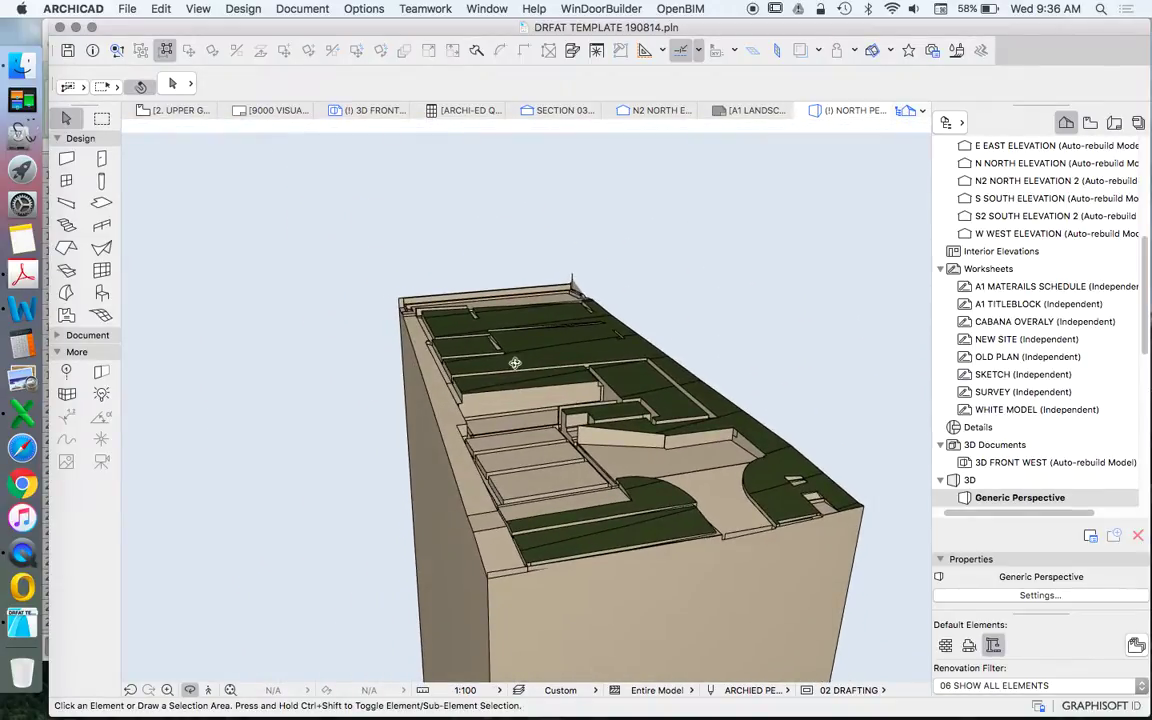
{"action": "middle_click_drag", "start_coordinate": [508, 298], "coordinate": [483, 395], "text": "shift"}
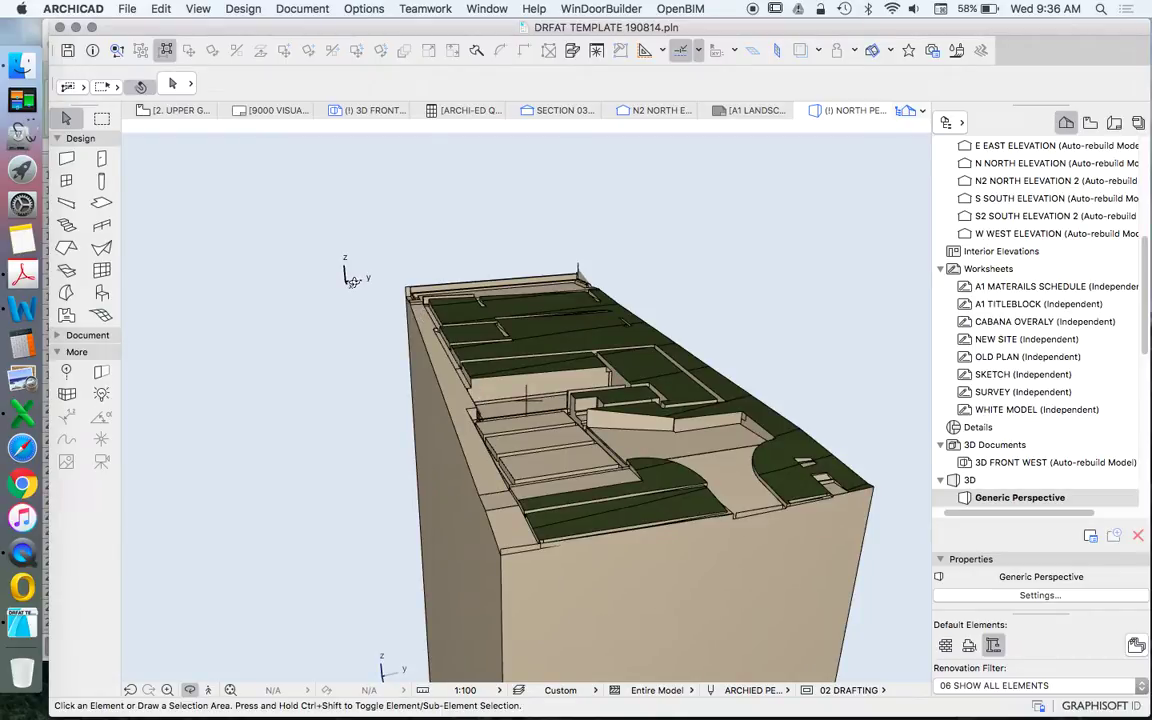
Show the TERRAIN - FILL layer together with TERRAIN - NEW and apply the layer settings.
{"action": "key", "text": "super+l"}
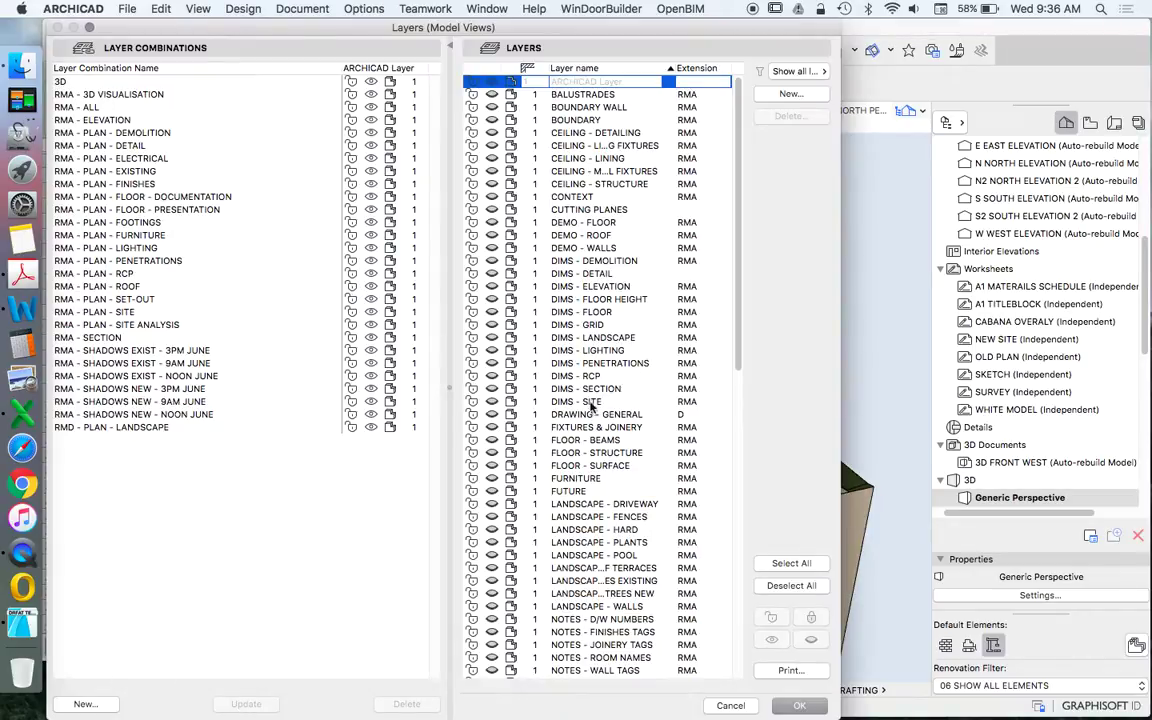
{"action": "scroll", "coordinate": [580, 400], "scroll_direction": "down", "scroll_amount": 2}
{"action": "scroll", "coordinate": [550, 502], "scroll_direction": "down", "scroll_amount": 15}
{"action": "left_click", "coordinate": [494, 560]}
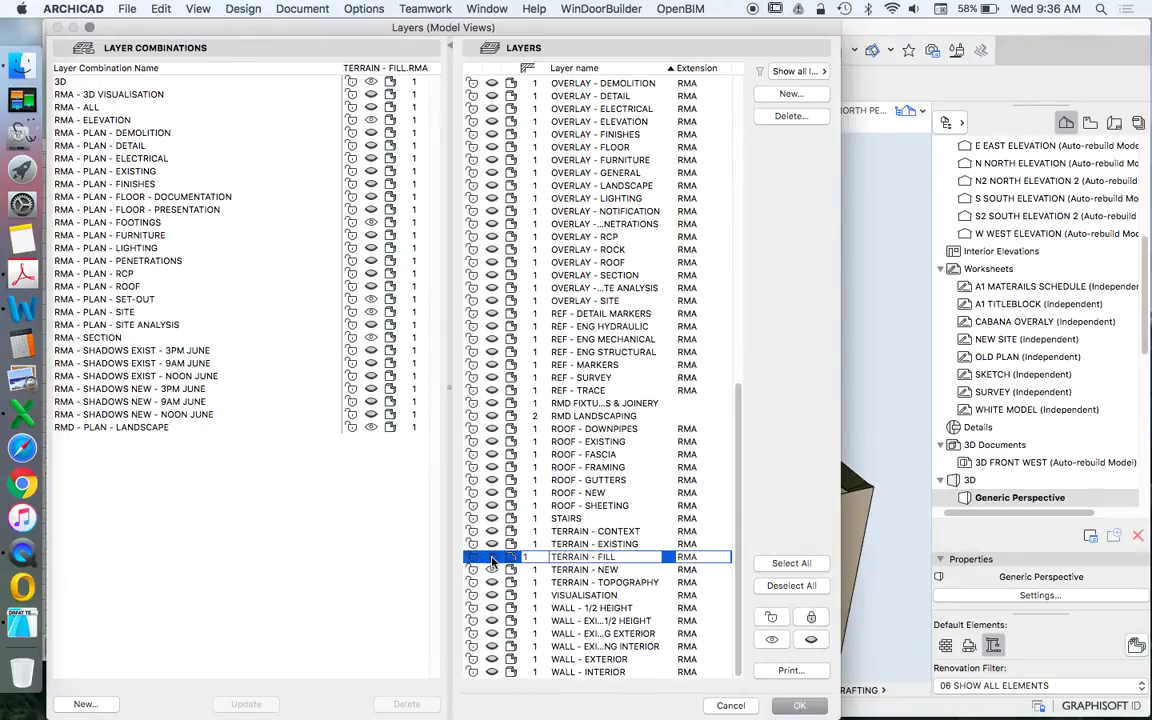
{"action": "left_click", "coordinate": [804, 708]}
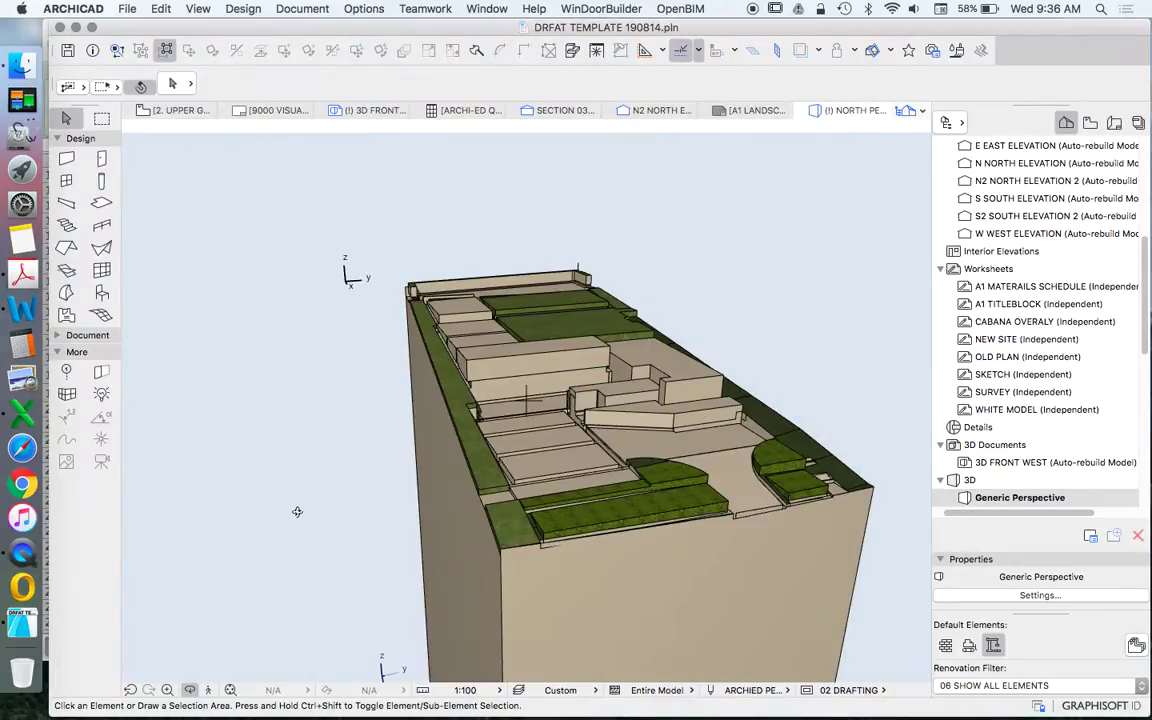
Examine the fill volumes on the new terrain in 3D from several sides, selecting and deselecting one TERRAIN - FILL block.
{"action": "middle_click_drag", "start_coordinate": [527, 400], "coordinate": [533, 314], "text": "shift"}
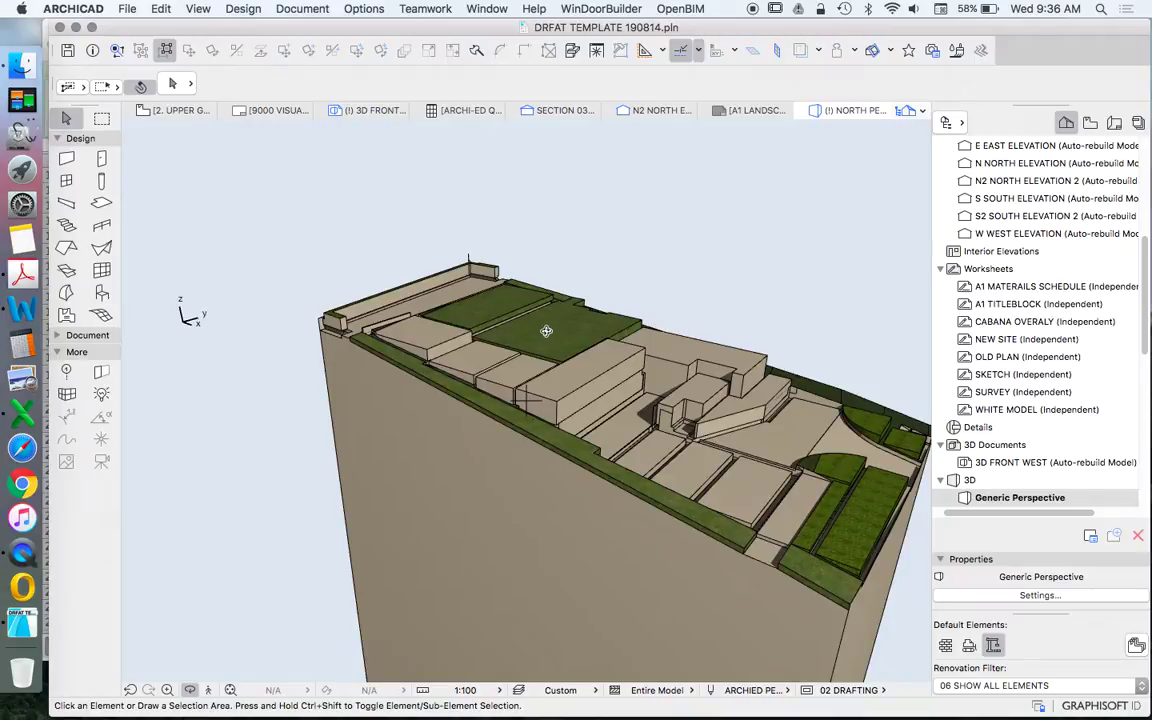
{"action": "middle_click_drag", "start_coordinate": [714, 396], "coordinate": [599, 454], "text": "shift"}
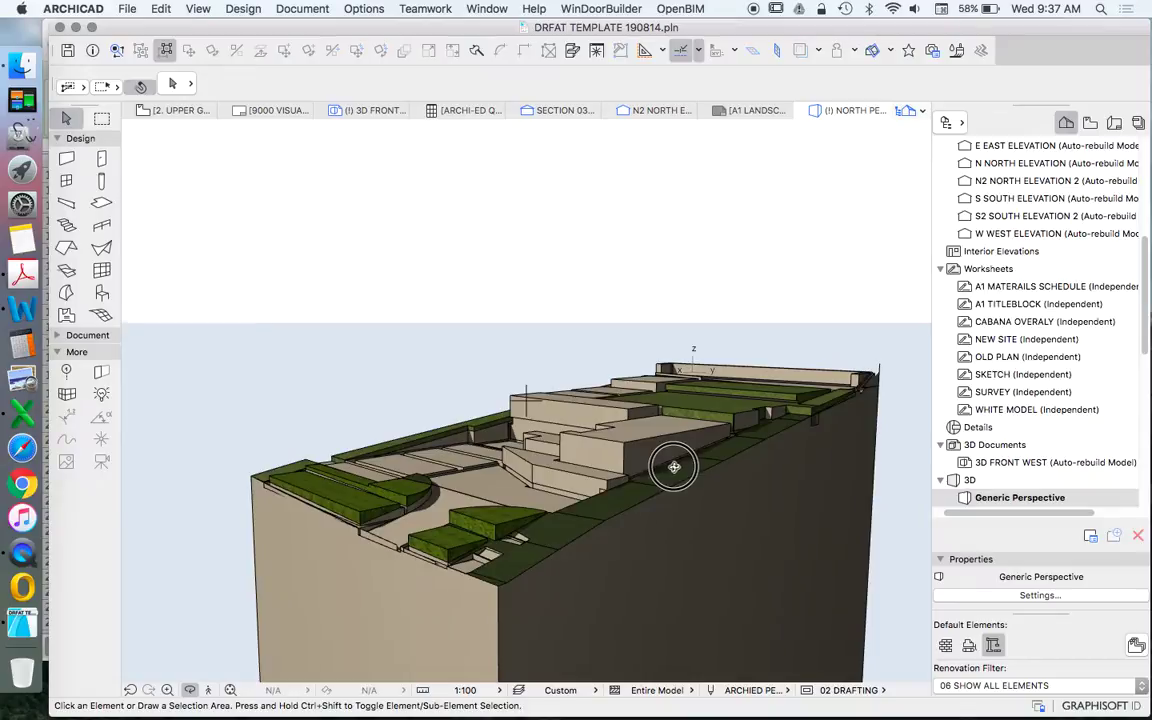
{"action": "middle_click_drag", "start_coordinate": [674, 467], "coordinate": [639, 462], "text": "shift"}
{"action": "left_click", "coordinate": [622, 418]}
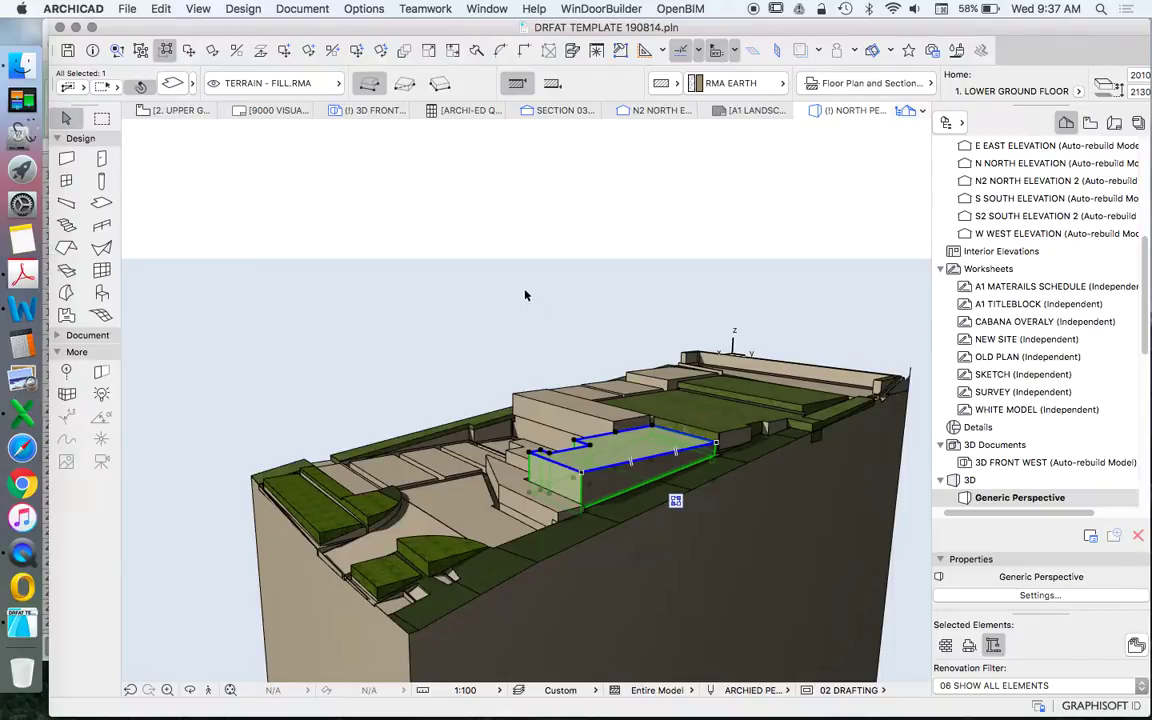
{"action": "left_click", "coordinate": [528, 313]}
{"action": "left_click_drag", "start_coordinate": [190, 689], "coordinate": [591, 570]}
{"action": "left_click_drag", "start_coordinate": [535, 437], "coordinate": [740, 455]}
{"action": "left_click_drag", "start_coordinate": [742, 529], "coordinate": [781, 534]}
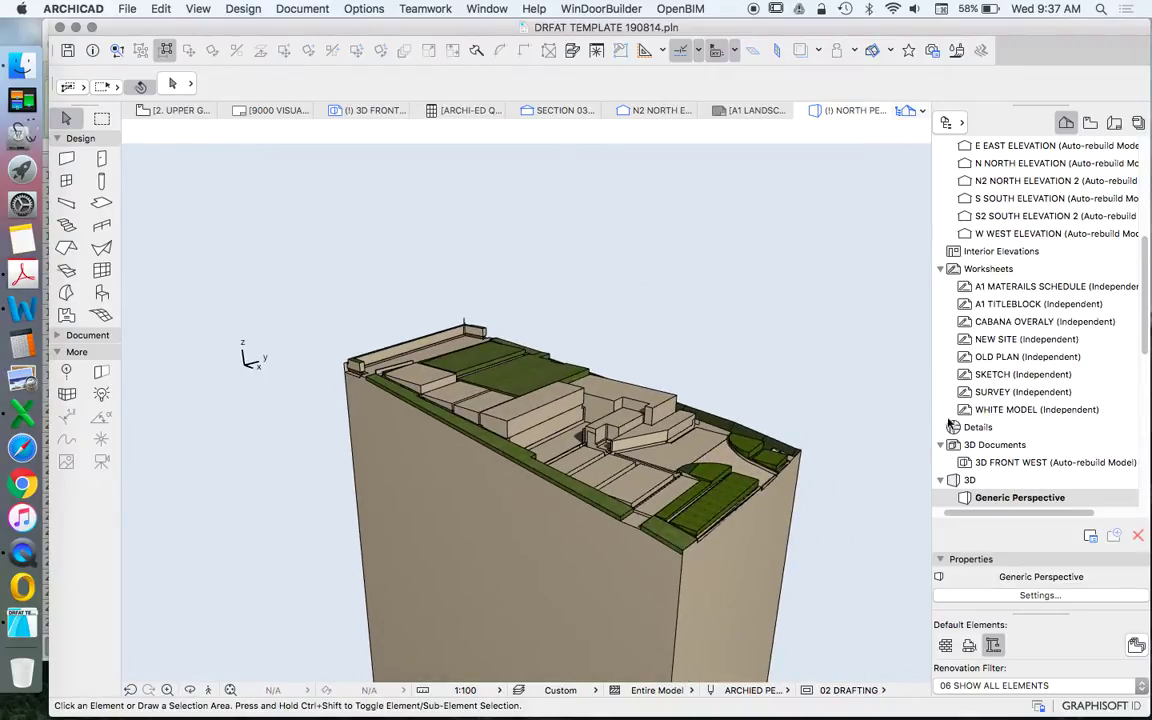
Open 01 SECTION 01 from the project map, and replace it with the saved SECTION AA view.
{"action": "scroll", "coordinate": [1025, 340], "scroll_direction": "up", "scroll_amount": 5}
{"action": "double_click", "coordinate": [989, 262]}
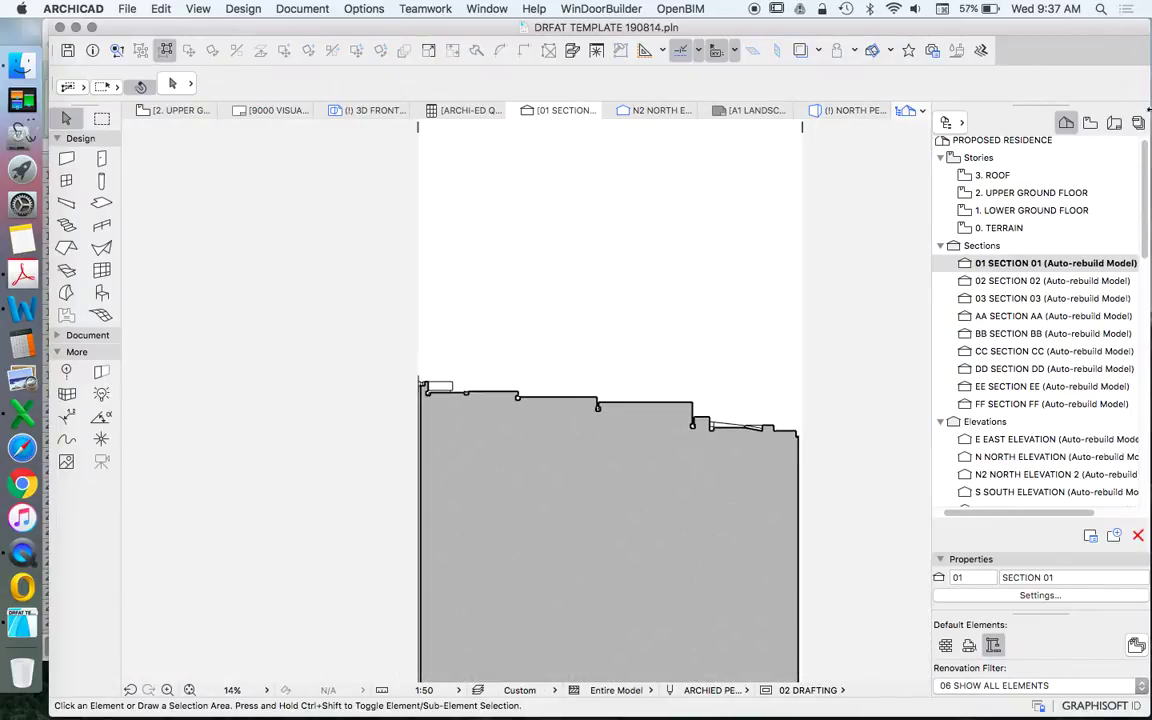
{"action": "left_click", "coordinate": [1089, 122]}
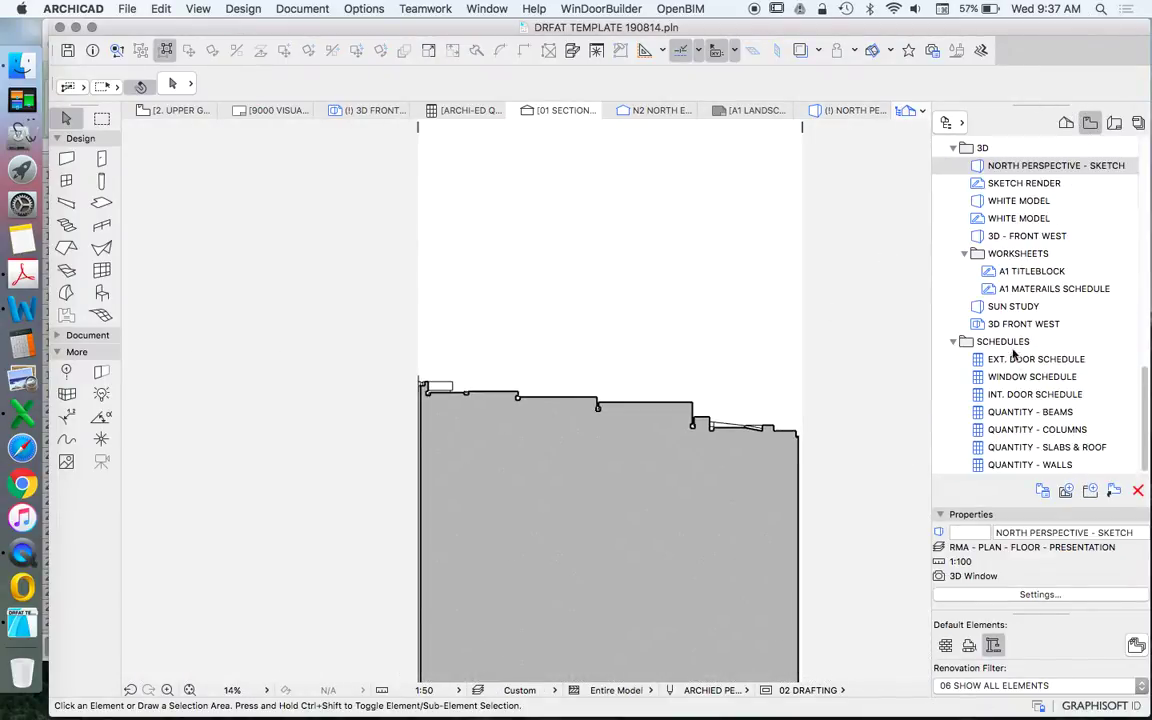
{"action": "left_click", "coordinate": [1027, 344]}
{"action": "scroll", "coordinate": [1072, 324], "scroll_direction": "up", "scroll_amount": 5}
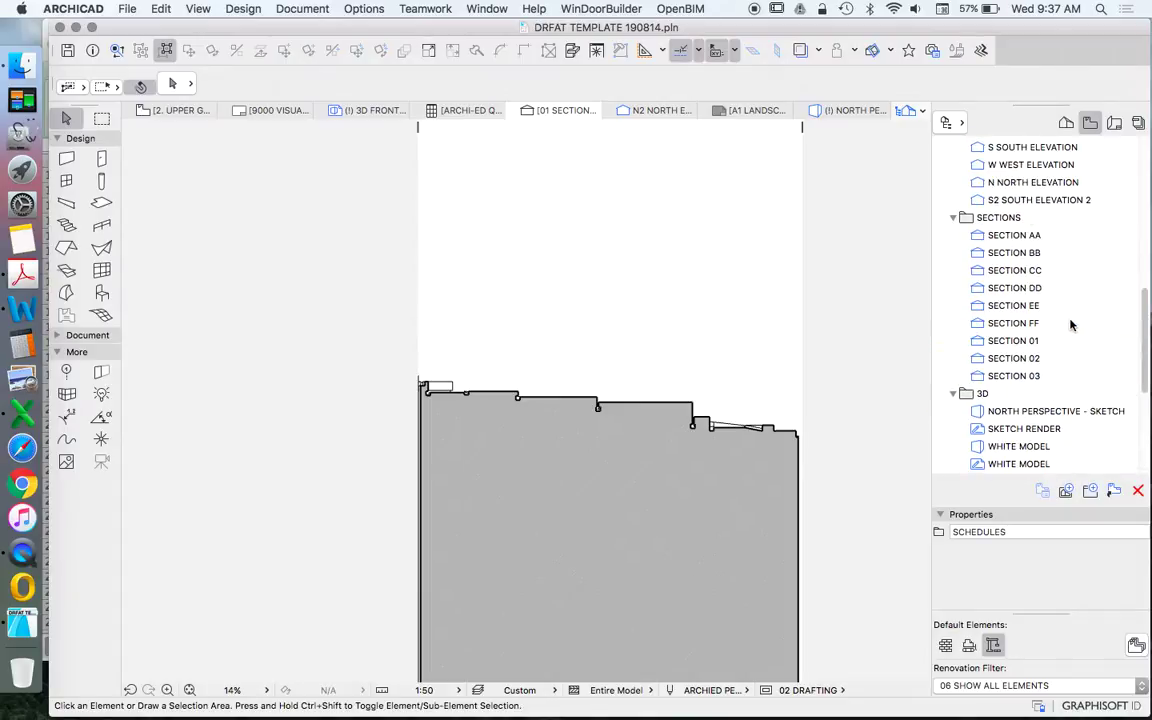
{"action": "left_click", "coordinate": [1005, 237]}
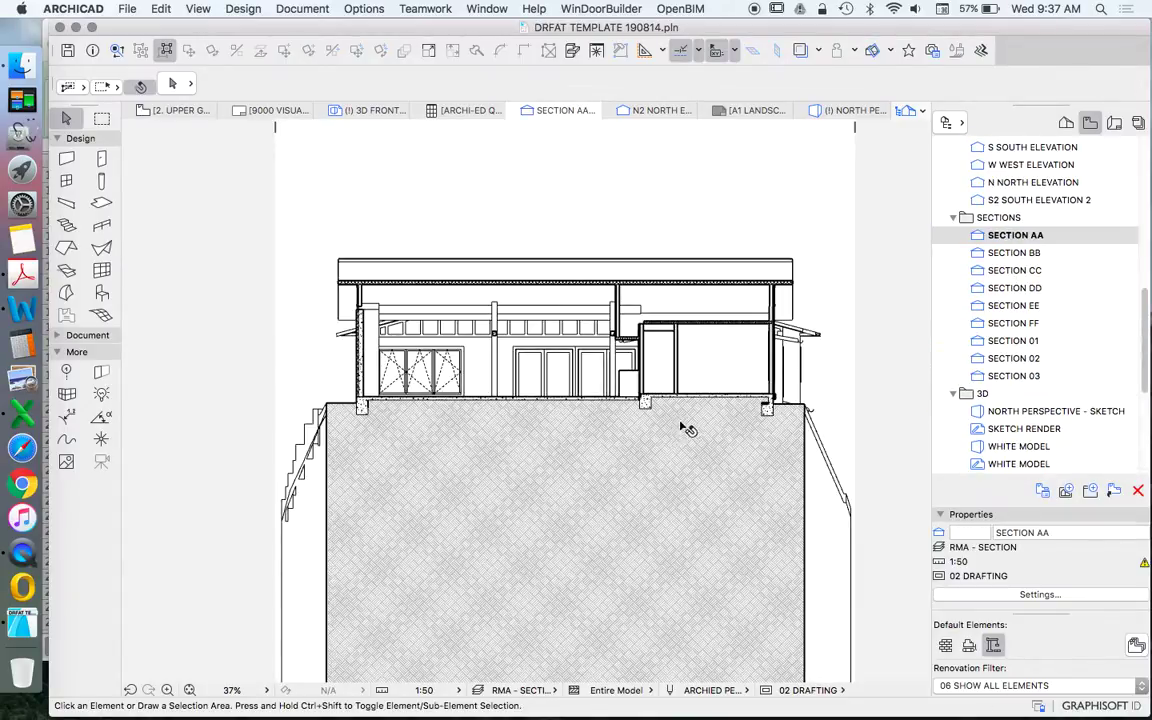
Check the TERRAIN - NEW mesh and the TERRAIN - FILL slab under the floor in SECTION AA by selecting them, and clear the selection.
{"action": "left_click", "coordinate": [688, 437]}
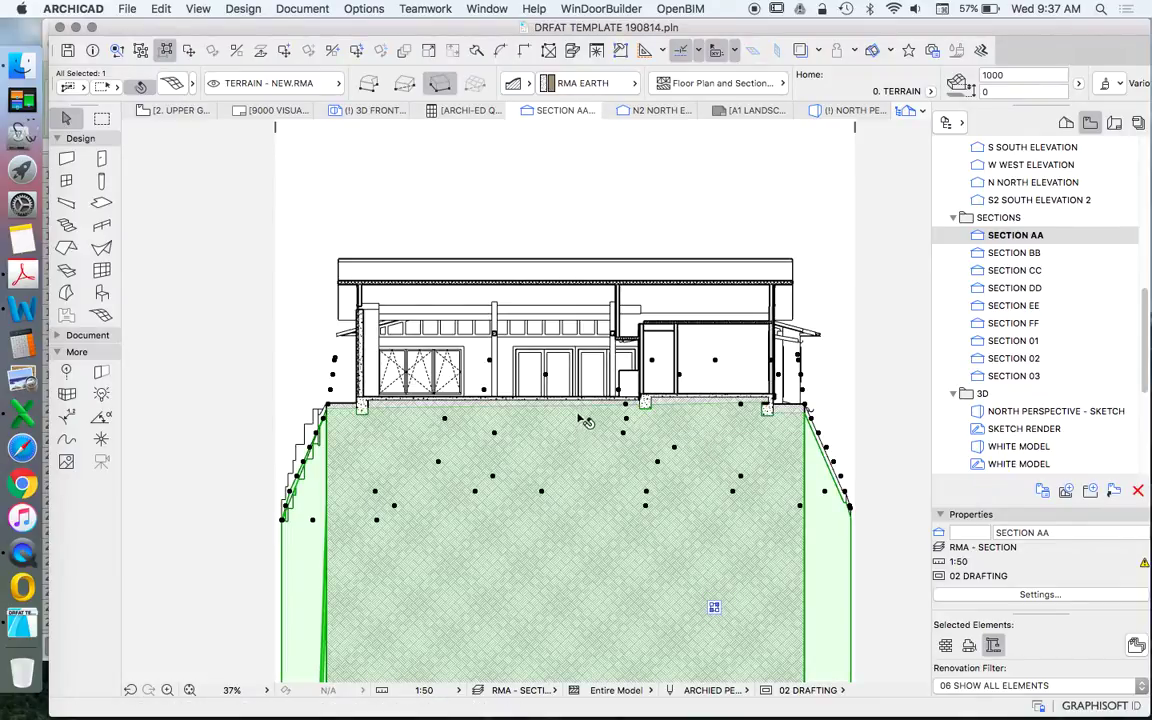
{"action": "scroll", "coordinate": [433, 399], "scroll_direction": "up", "scroll_amount": 5}
{"action": "left_click", "coordinate": [314, 445]}
{"action": "scroll", "coordinate": [314, 444], "scroll_direction": "down", "scroll_amount": 3}
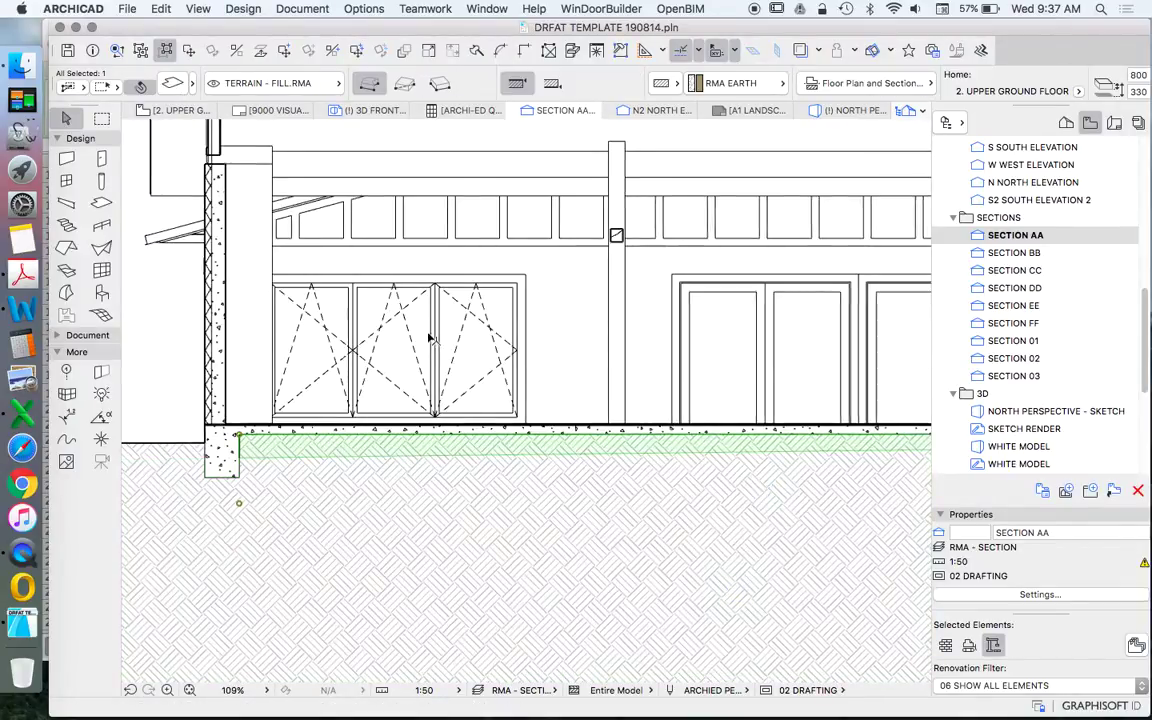
{"action": "scroll", "coordinate": [500, 468], "scroll_direction": "down", "scroll_amount": 5}
{"action": "left_click", "coordinate": [372, 224]}
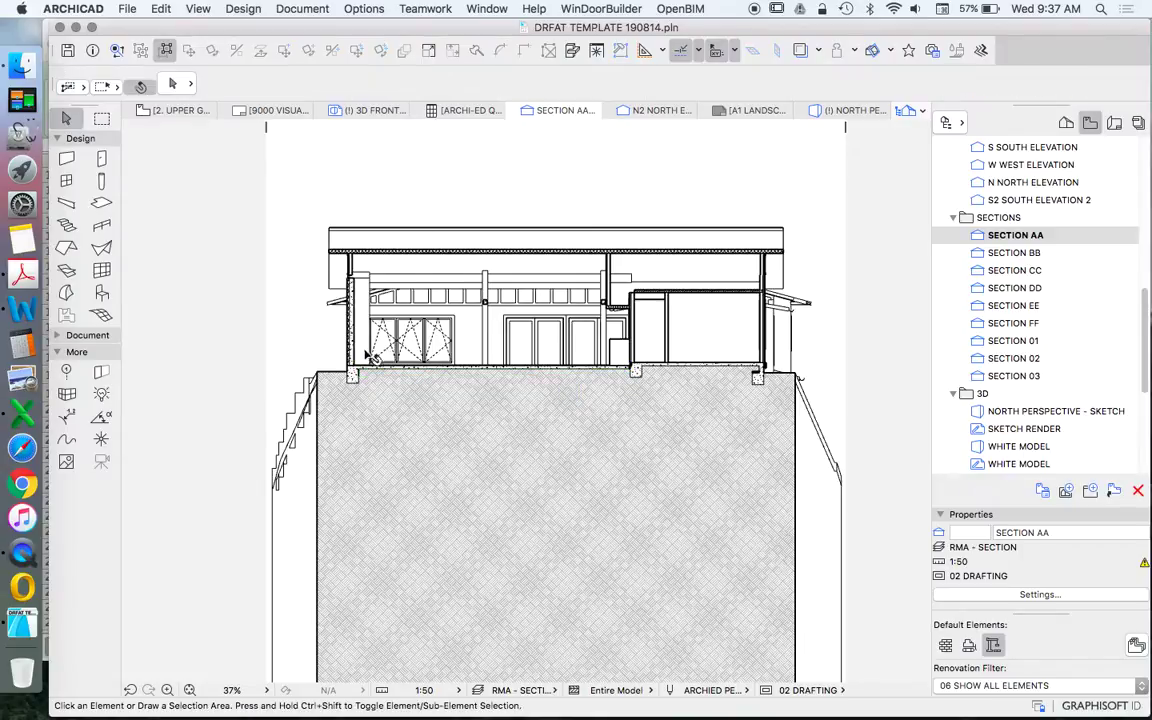
Check the concrete footing beam under the outer wall in SECTION AA by selecting it, and clear the selection.
{"action": "scroll", "coordinate": [352, 378], "scroll_direction": "up", "scroll_amount": 4}
{"action": "left_click", "coordinate": [352, 404]}
{"action": "scroll", "coordinate": [352, 405], "scroll_direction": "down", "scroll_amount": 4}
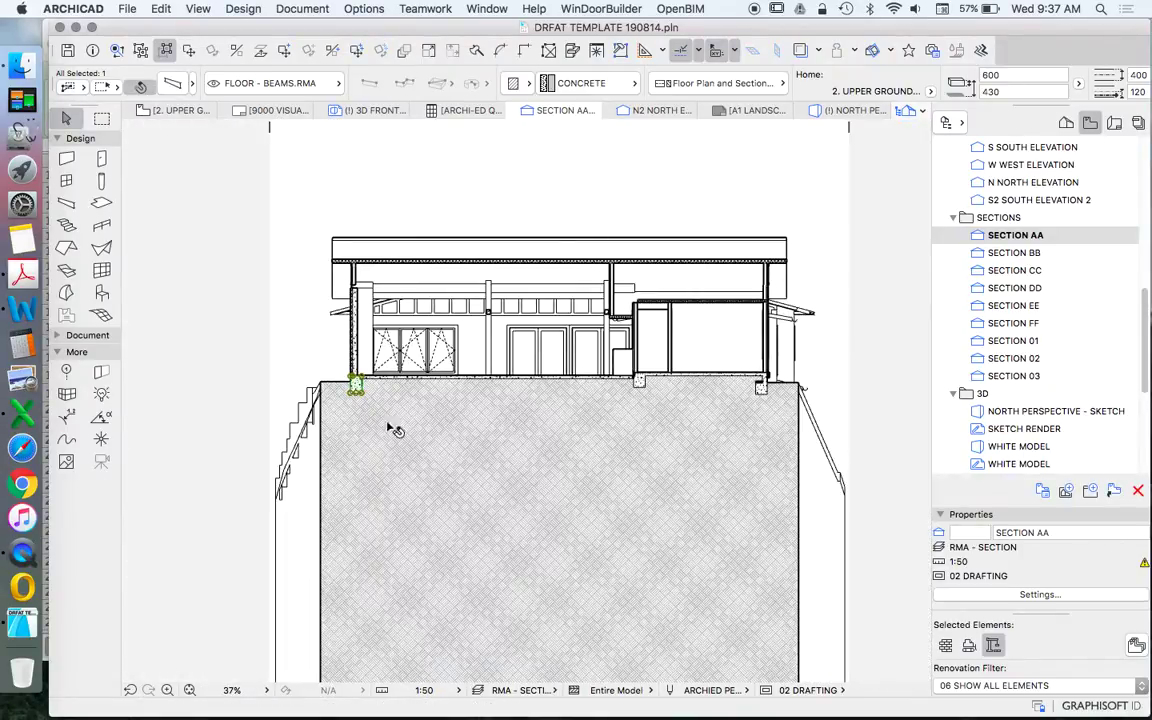
{"action": "scroll", "coordinate": [359, 395], "scroll_direction": "down", "scroll_amount": 2}
{"action": "left_click", "coordinate": [515, 262]}
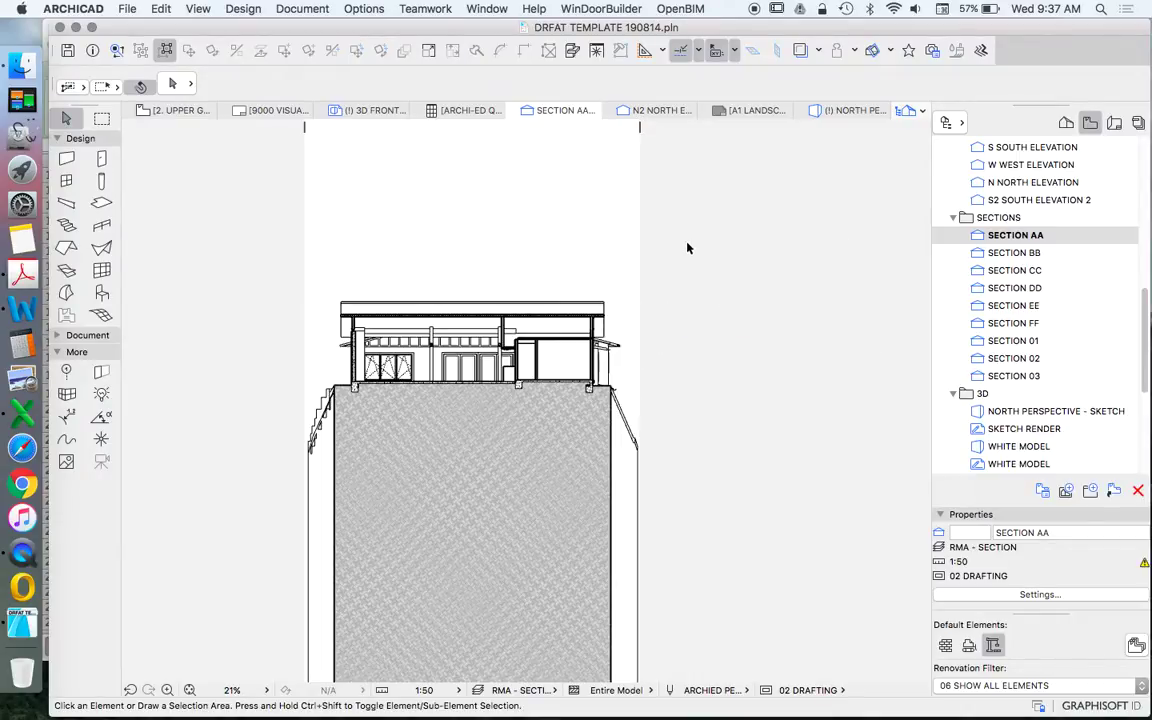
Switch to QUANTITY COSTING.xlsx in Excel and review the wall, joinery, door and window costing sections down to the GRAND TOTAL row.
{"action": "scroll", "coordinate": [1056, 295], "scroll_direction": "up", "scroll_amount": 10}
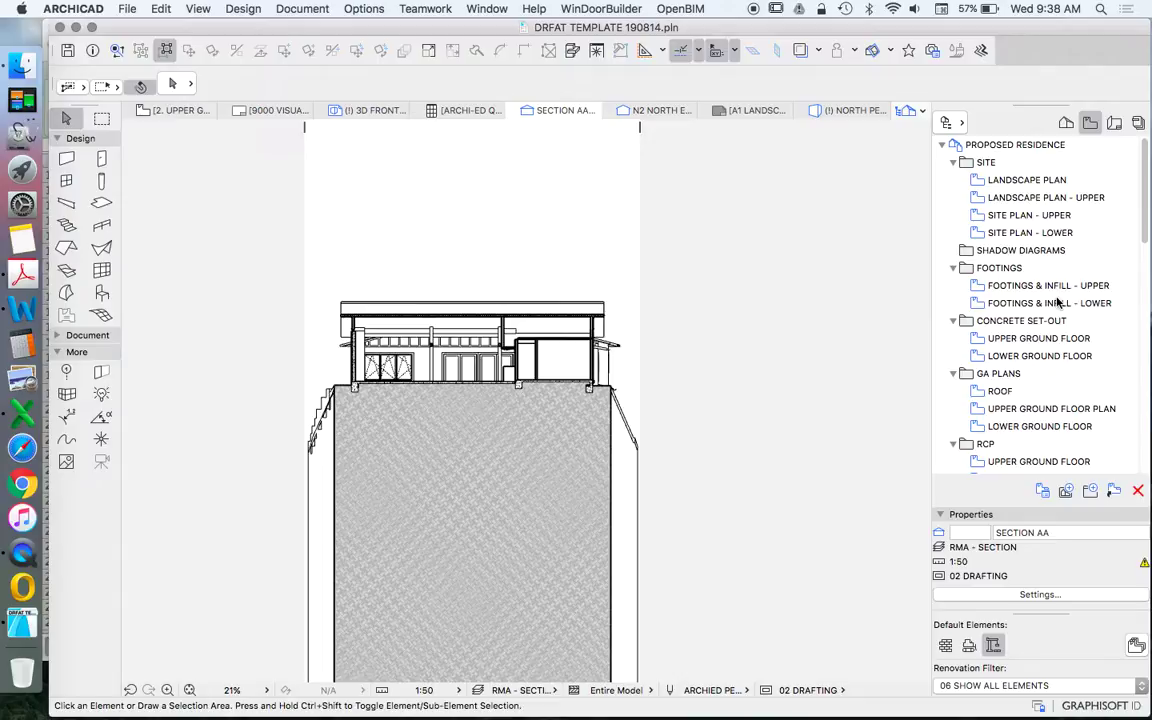
{"action": "left_click", "coordinate": [22, 412]}
{"action": "scroll", "coordinate": [327, 373], "scroll_direction": "up", "scroll_amount": 20}
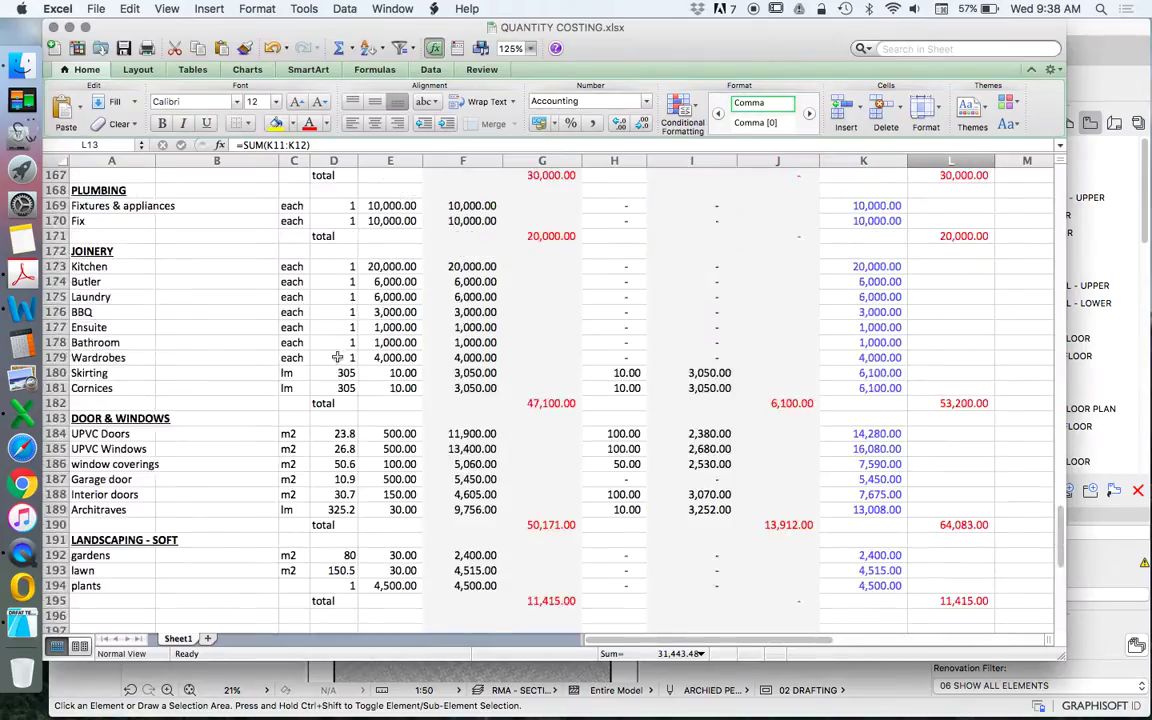
{"action": "scroll", "coordinate": [316, 272], "scroll_direction": "up", "scroll_amount": 15}
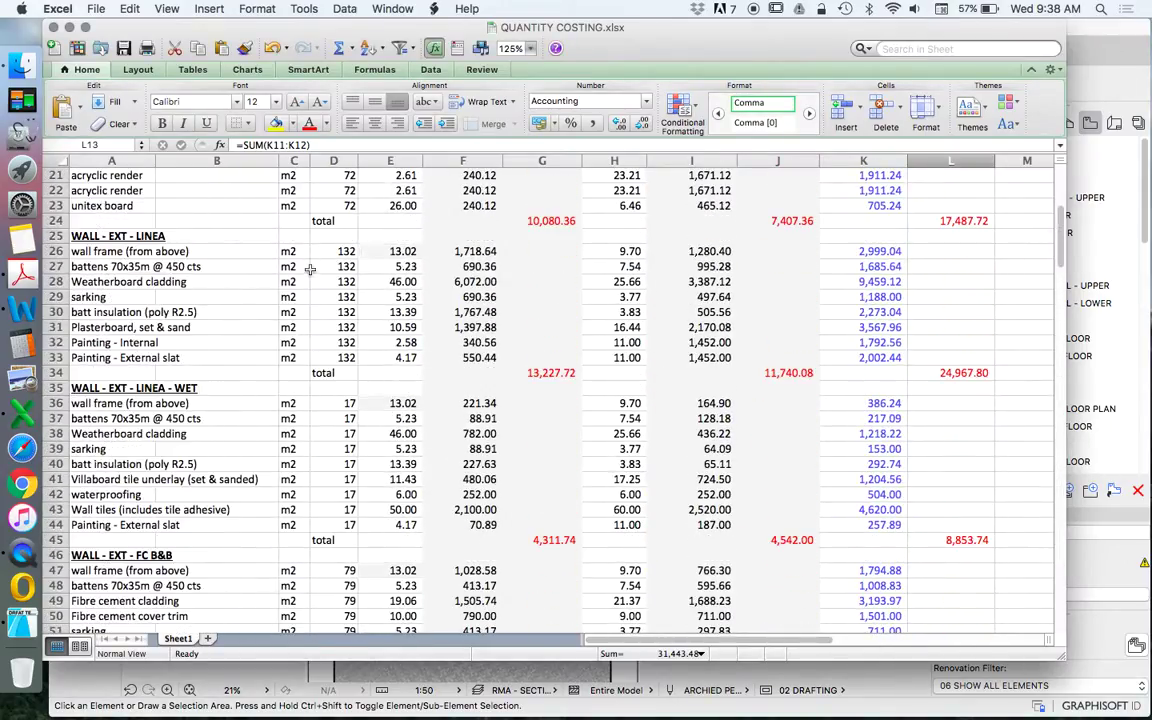
{"action": "scroll", "coordinate": [371, 263], "scroll_direction": "down", "scroll_amount": 6}
{"action": "scroll", "coordinate": [371, 263], "scroll_direction": "down", "scroll_amount": 20}
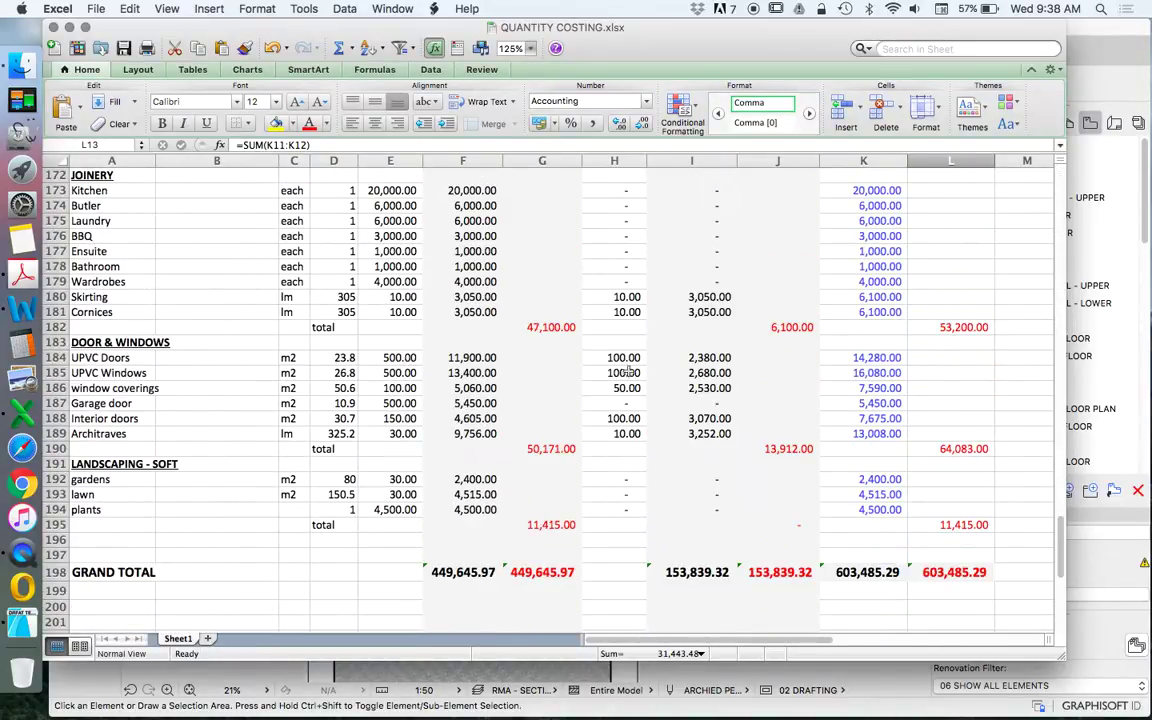
Return to ARCHICAD, open the 2. UPPER GROUND FLOOR story from the project map, and locate the list of element schedules.
{"action": "key", "text": "super+Tab"}
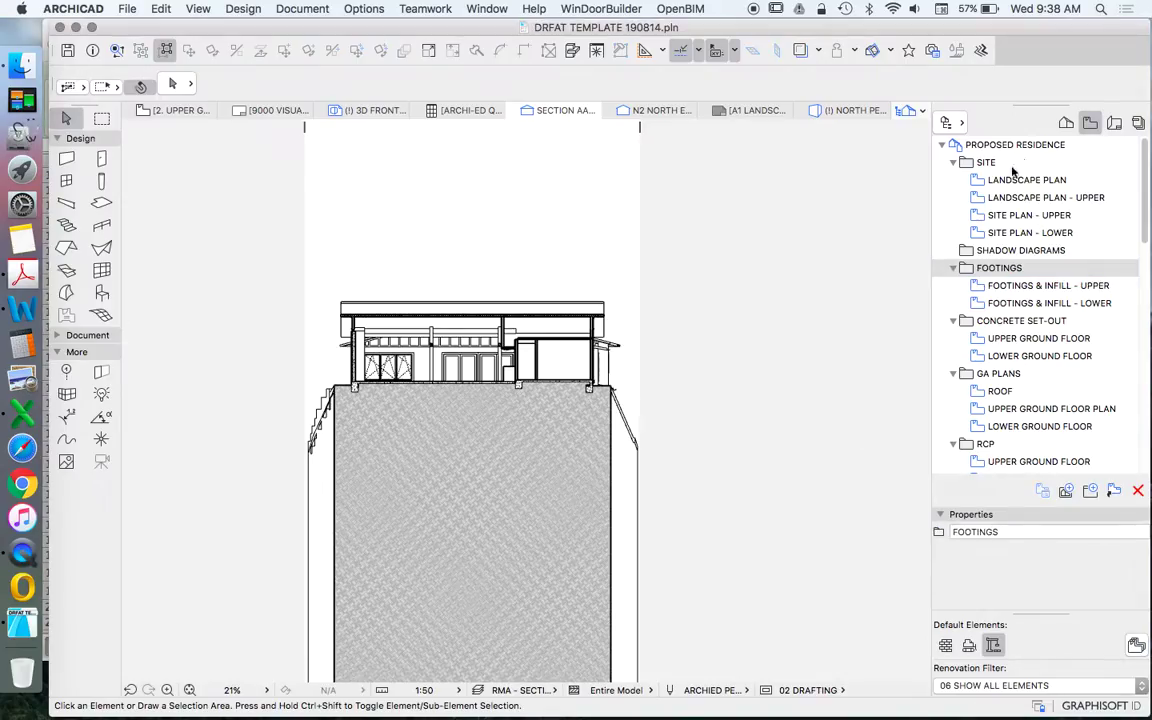
{"action": "left_click", "coordinate": [1065, 122]}
{"action": "left_click", "coordinate": [1010, 198]}
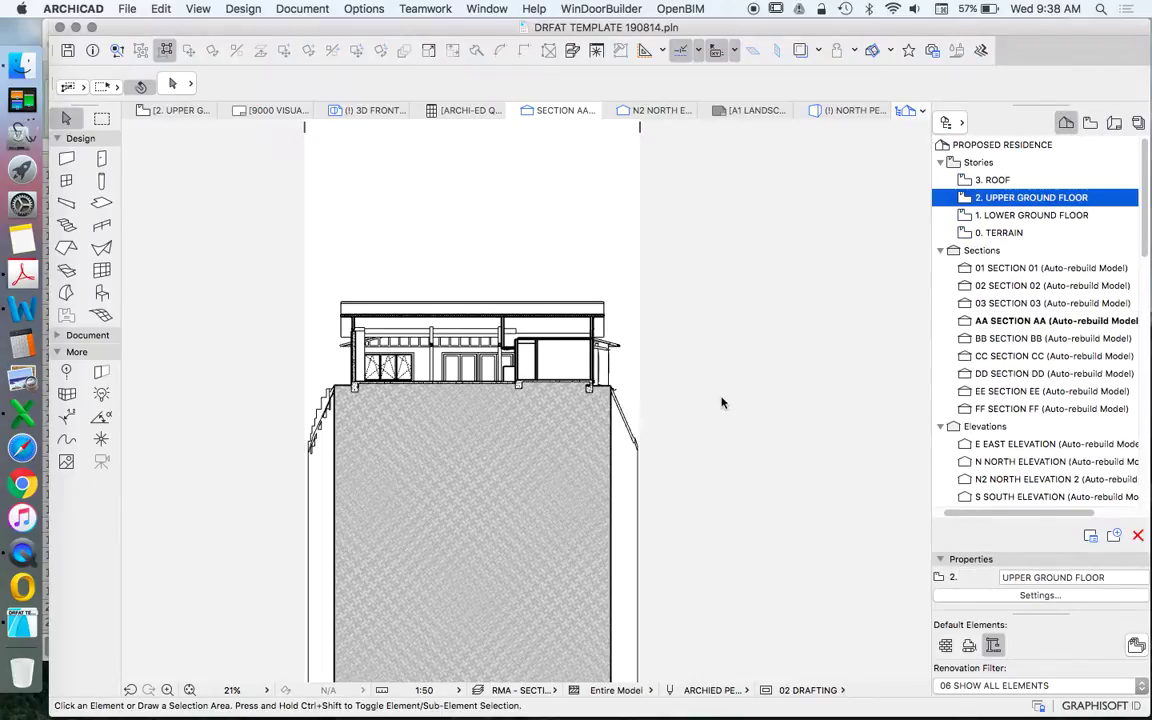
{"action": "scroll", "coordinate": [1069, 380], "scroll_direction": "down", "scroll_amount": 10}
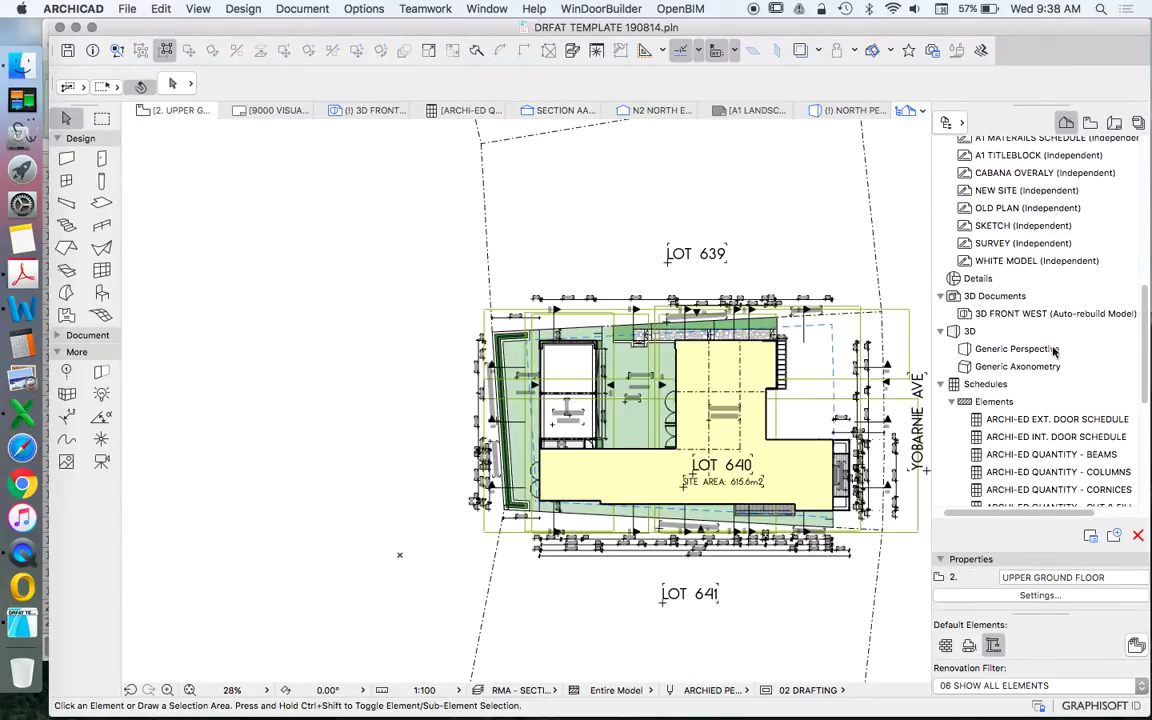
{"action": "scroll", "coordinate": [1049, 360], "scroll_direction": "up", "scroll_amount": 3}
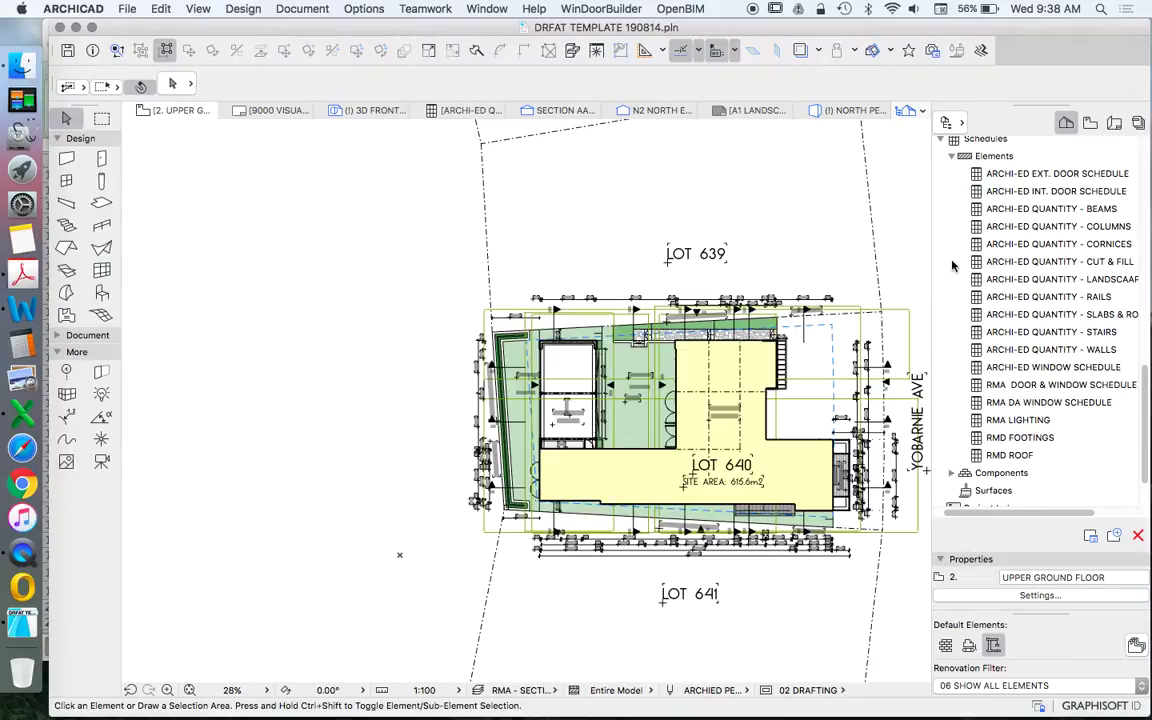